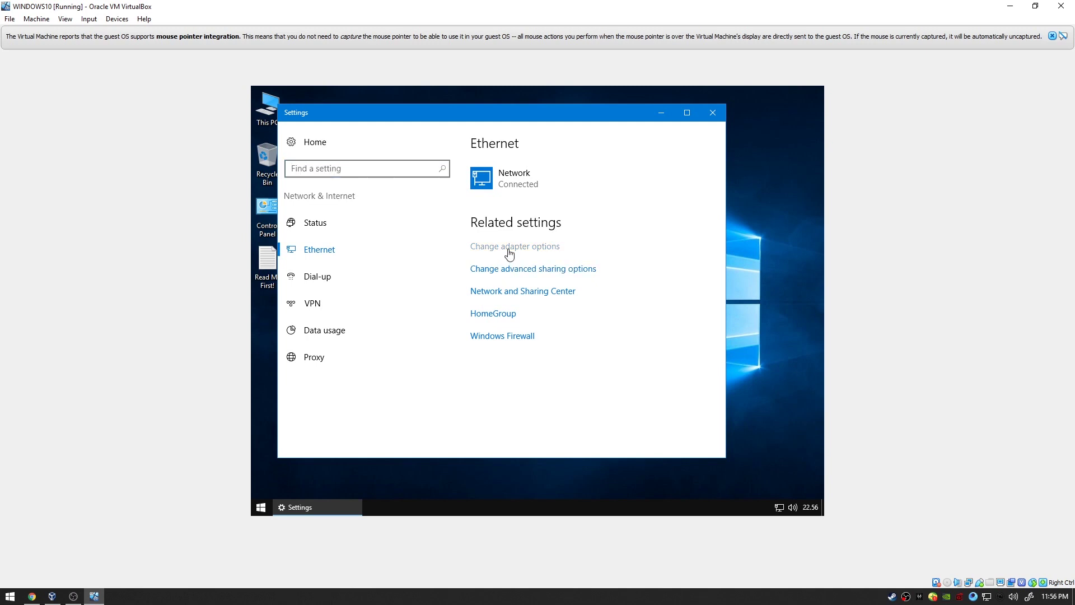
Open the Ethernet adapter's Internet Protocol Version 4 properties and choose to use a manually specified IP address.
{"action": "left_click", "coordinate": [375, 199]}
{"action": "right_click", "coordinate": [375, 199]}
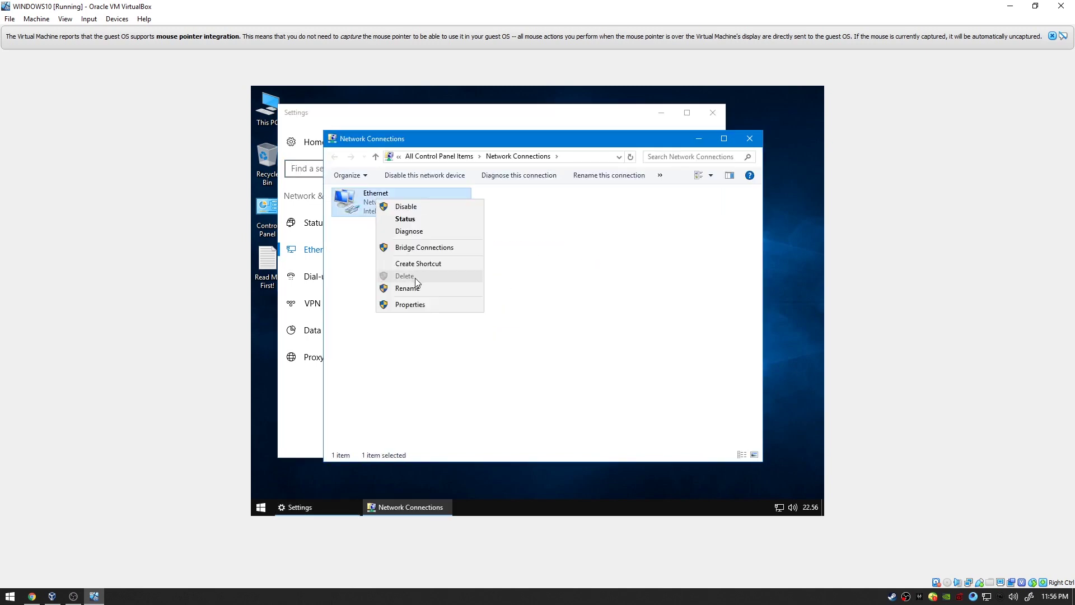
{"action": "left_click", "coordinate": [422, 306]}
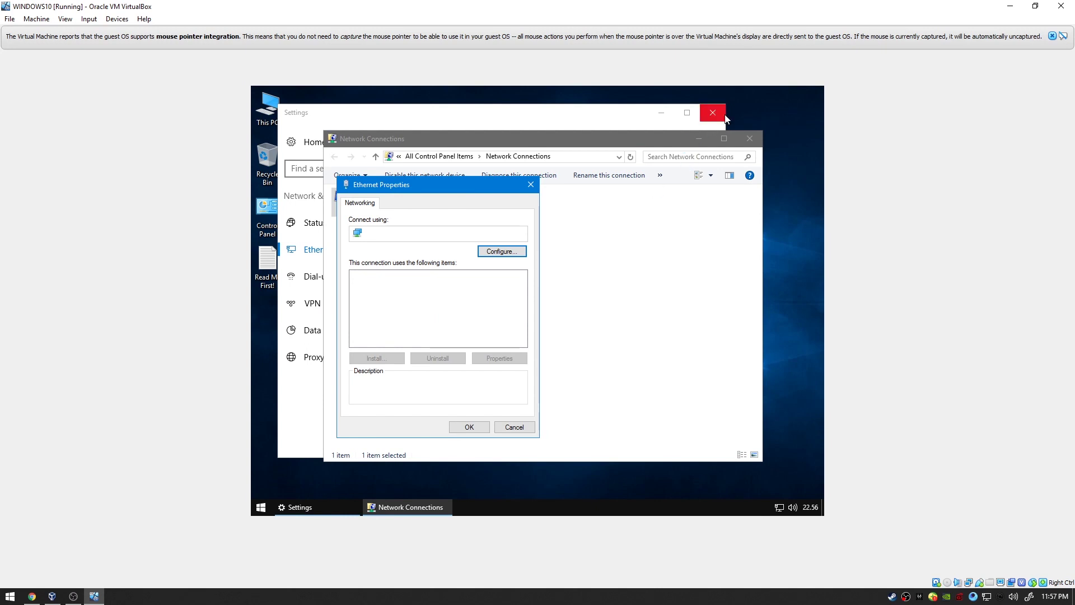
{"action": "left_click", "coordinate": [447, 296]}
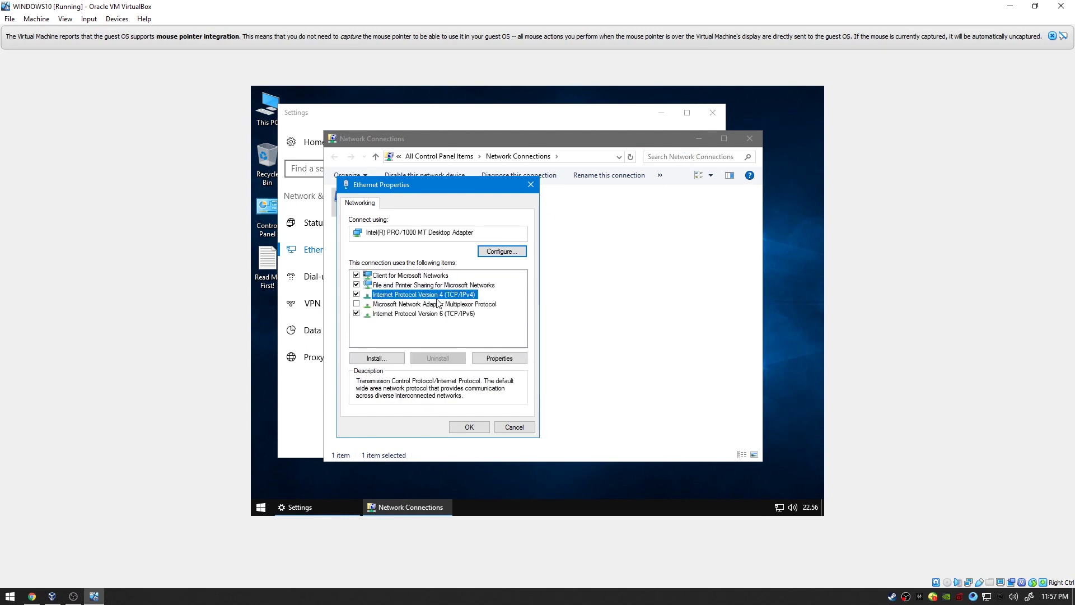
{"action": "left_click", "coordinate": [499, 358]}
{"action": "left_click", "coordinate": [420, 308]}
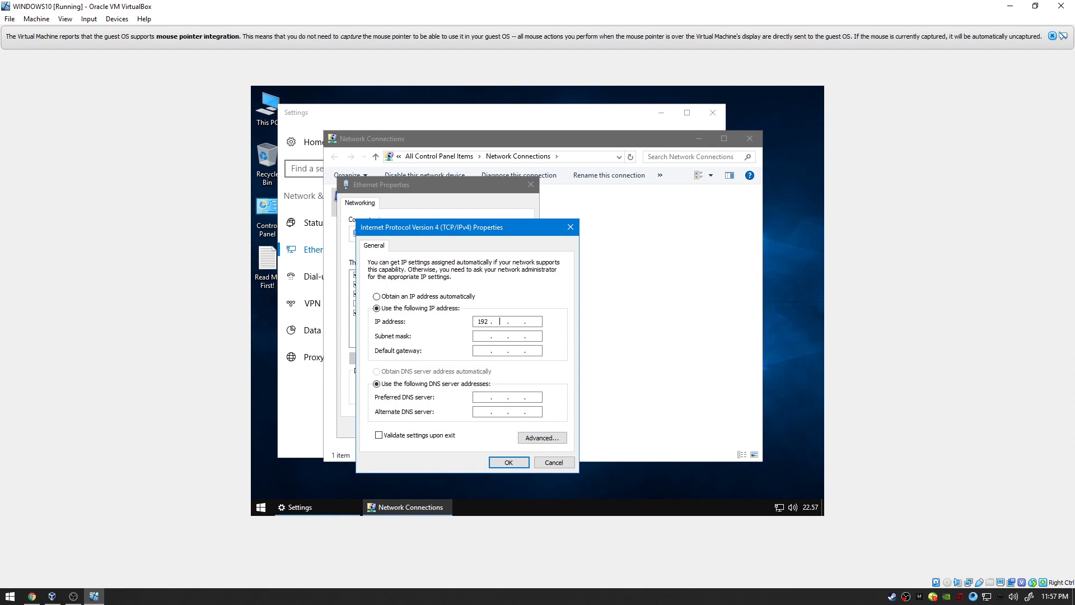
Set the adapter's static IP address to 192.168.77.1, apply it and close the network and settings windows.
{"action": "type", "text": "192.168.787"}
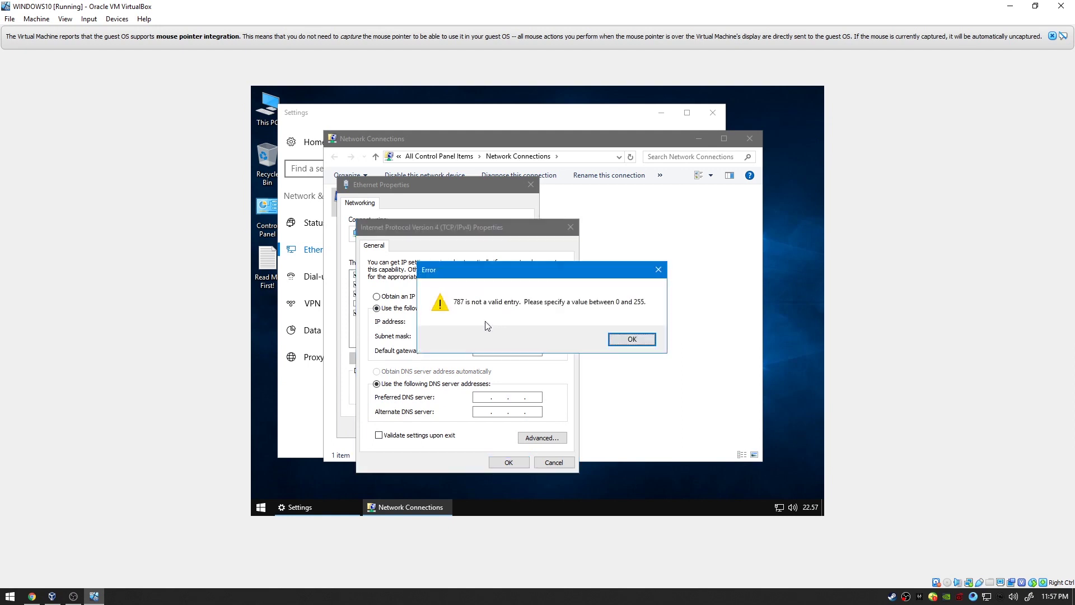
{"action": "left_click", "coordinate": [632, 338]}
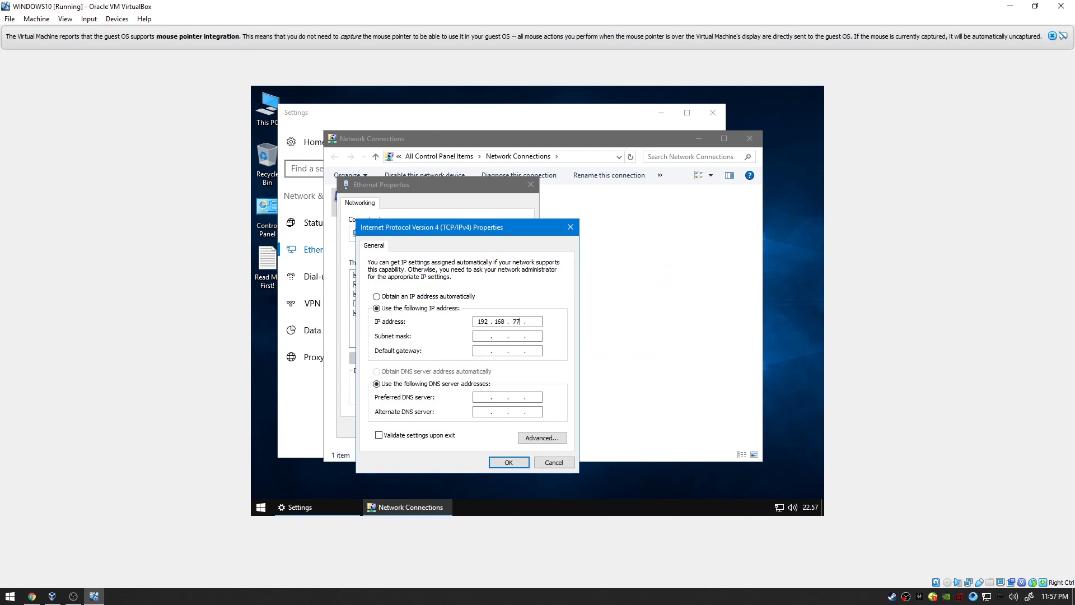
{"action": "key", "text": "Tab"}
{"action": "left_click", "coordinate": [532, 322]}
{"action": "type", "text": "1"}
{"action": "key", "text": "Tab"}
{"action": "key", "text": "Tab"}
{"action": "type", "text": "8"}
{"action": "key", "text": "Return"}
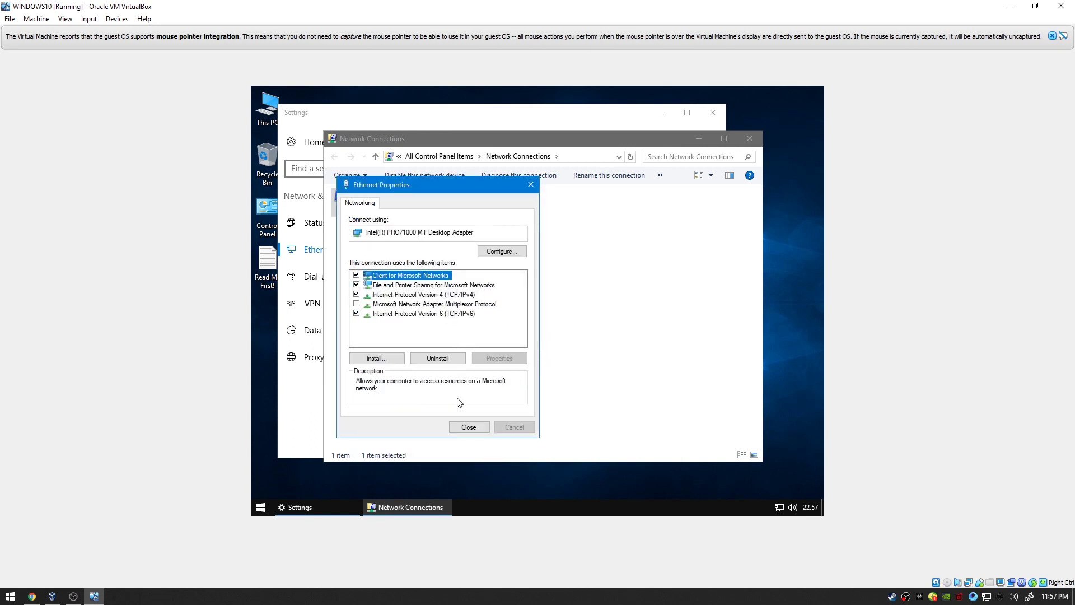
{"action": "left_click", "coordinate": [467, 426]}
{"action": "left_click", "coordinate": [749, 138]}
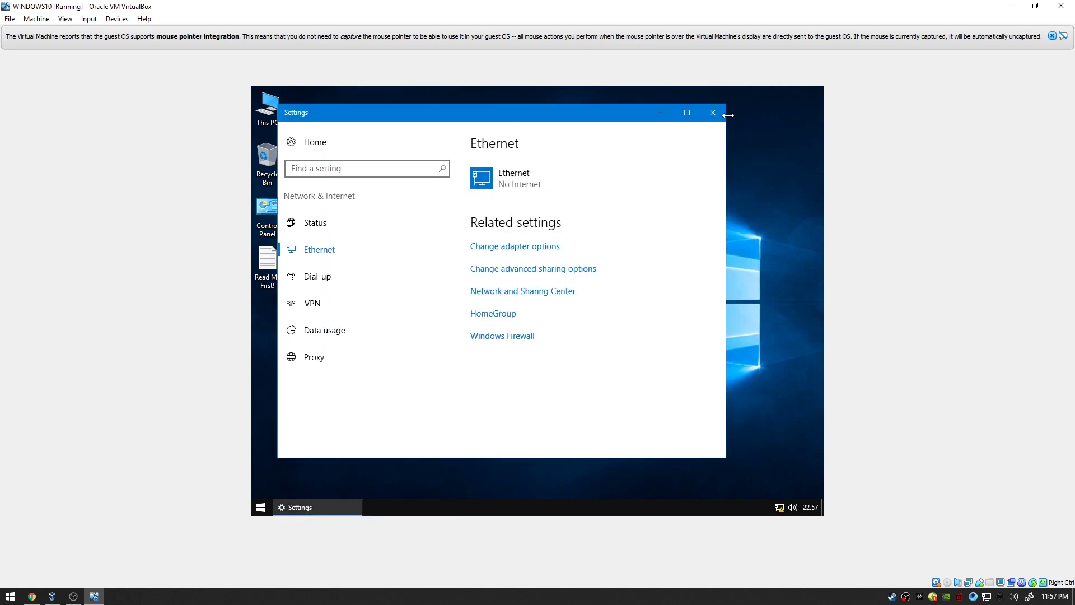
{"action": "left_click", "coordinate": [713, 112]}
Move the desktop's Read Me First! file into the Recycle Bin and empty the bin.
{"action": "left_click_drag", "start_coordinate": [280, 256], "coordinate": [273, 154]}
{"action": "right_click", "coordinate": [273, 153]}
{"action": "left_click", "coordinate": [287, 173]}
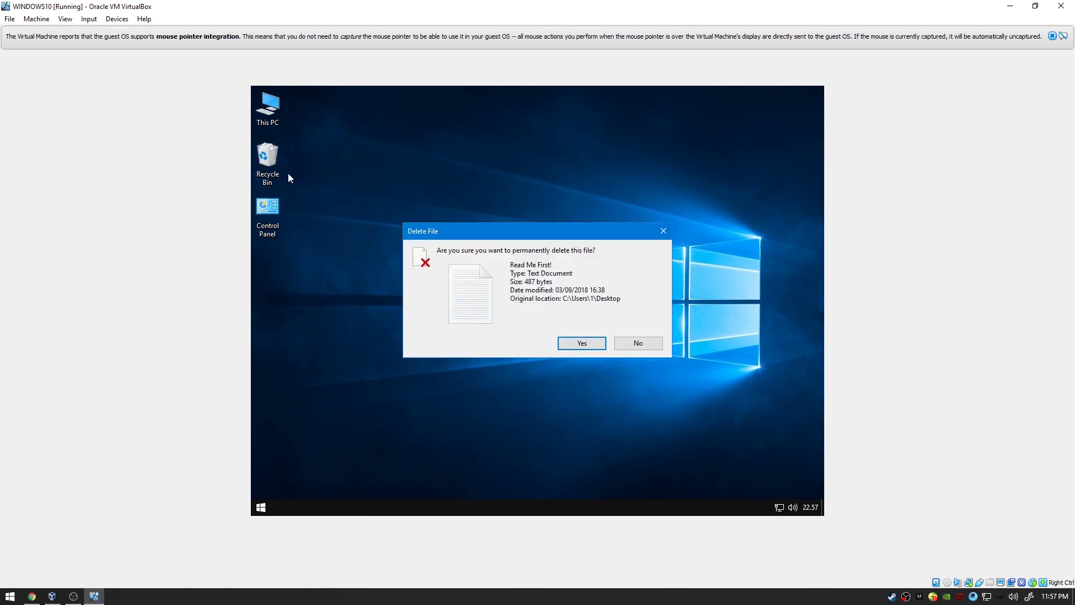
{"action": "key", "text": "Return"}
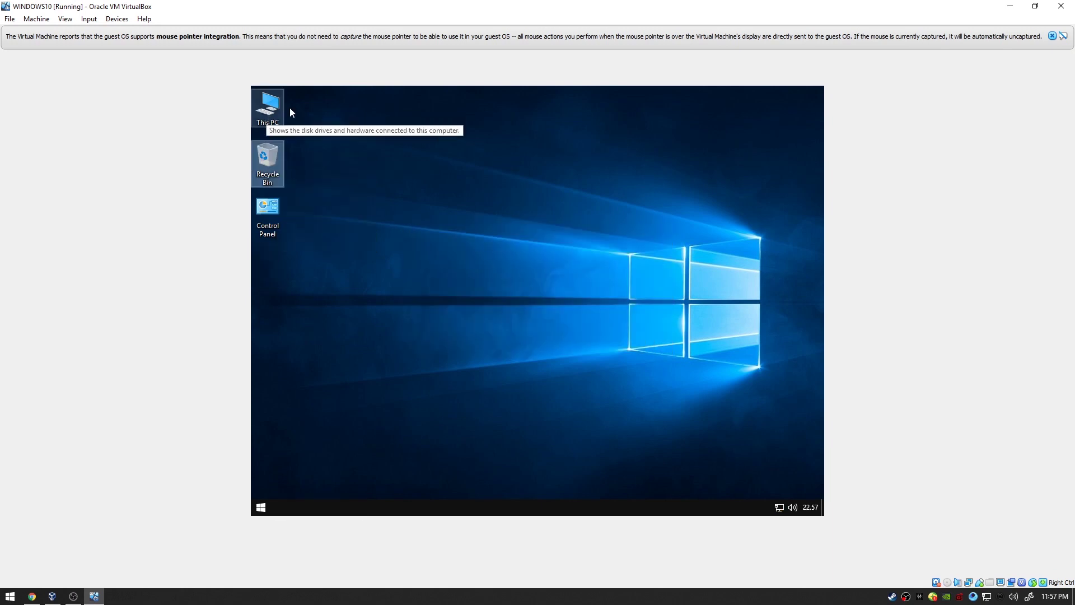
Open Computer Management for this PC and delete the local user account defaultuser0.
{"action": "right_click", "coordinate": [271, 105]}
{"action": "left_click", "coordinate": [302, 137]}
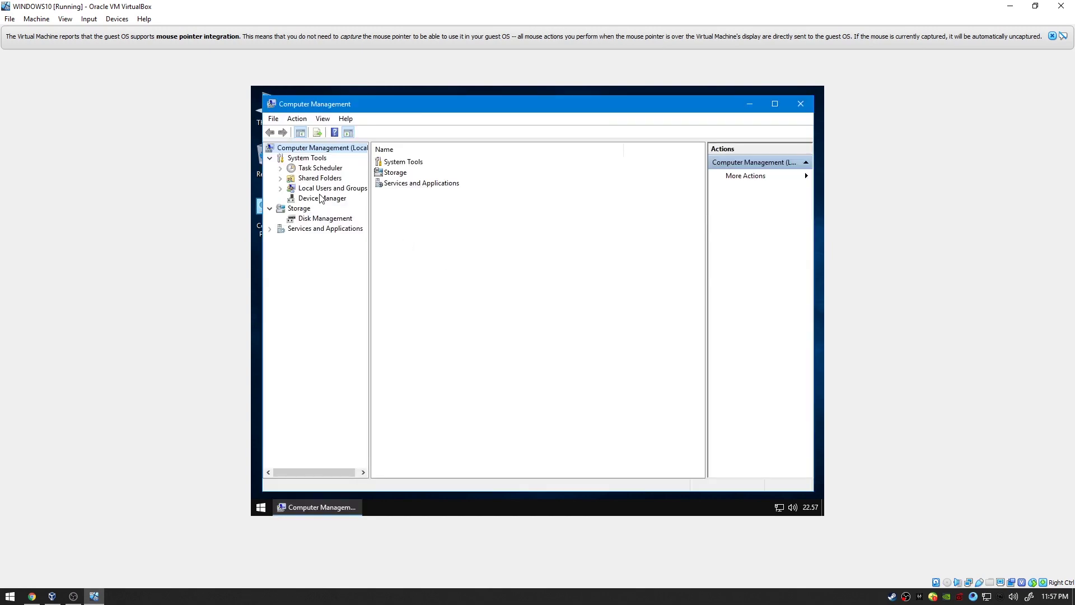
{"action": "double_click", "coordinate": [326, 189]}
{"action": "left_click", "coordinate": [317, 198]}
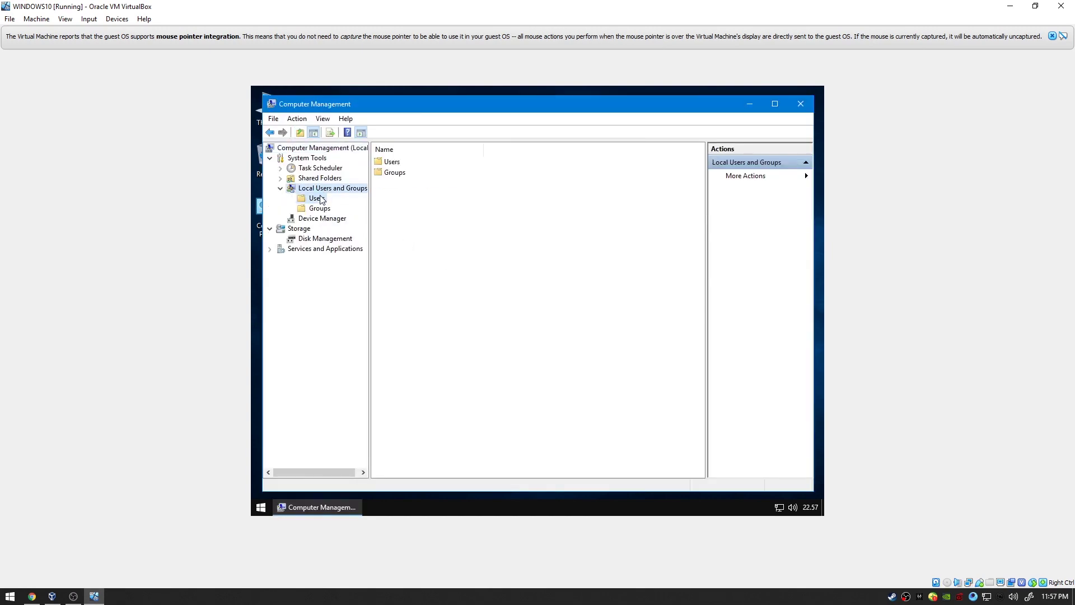
{"action": "left_click", "coordinate": [396, 195]}
{"action": "key", "text": "Delete"}
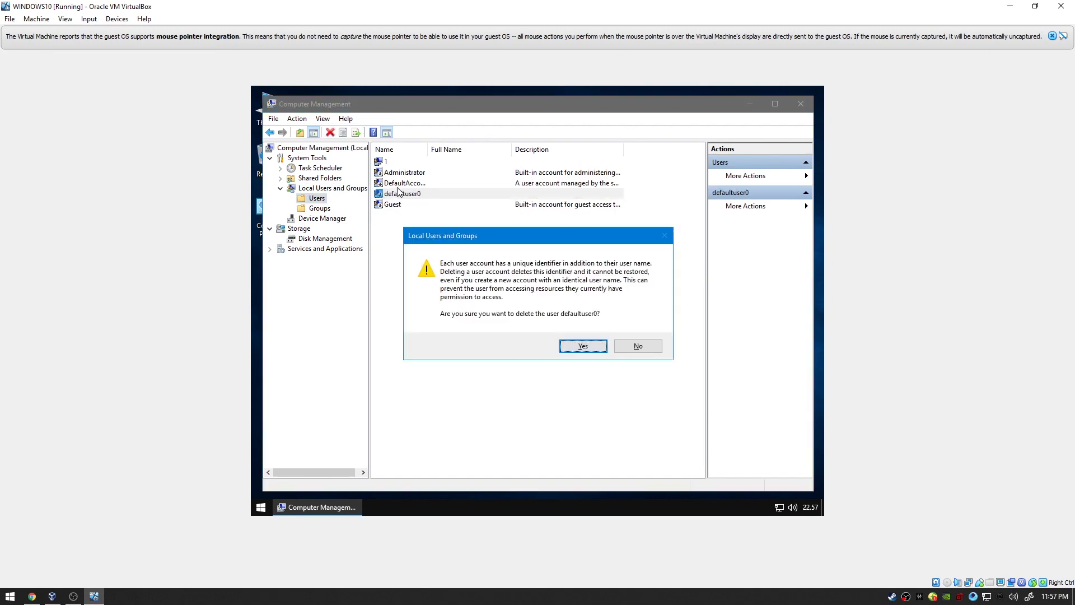
{"action": "key", "text": "Return"}
Disable the local user account 1 in its properties and apply the change.
{"action": "left_click", "coordinate": [385, 163]}
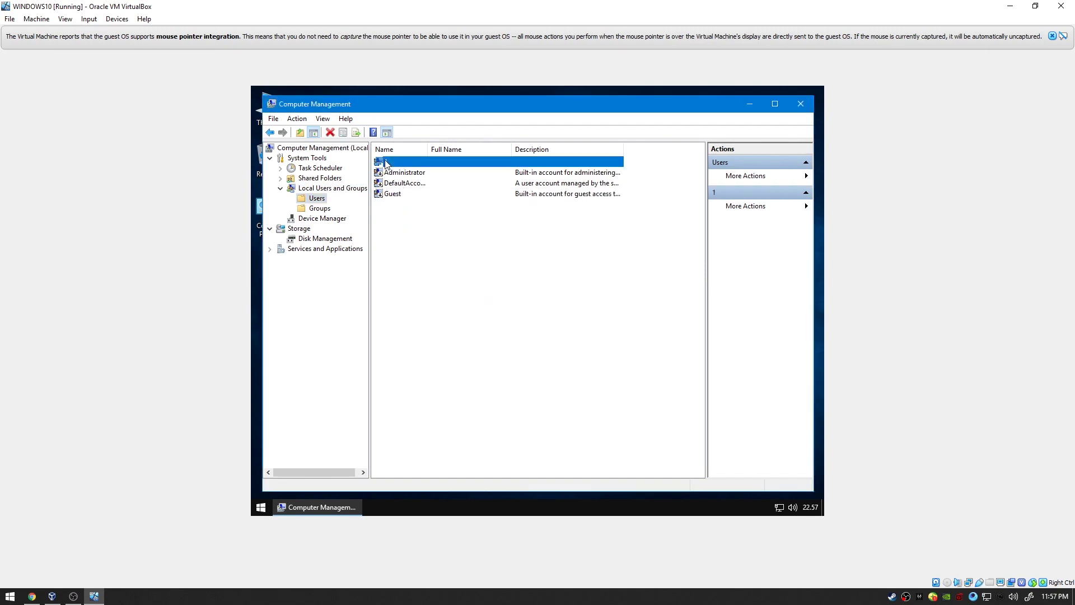
{"action": "double_click", "coordinate": [390, 166]}
{"action": "left_click", "coordinate": [474, 321]}
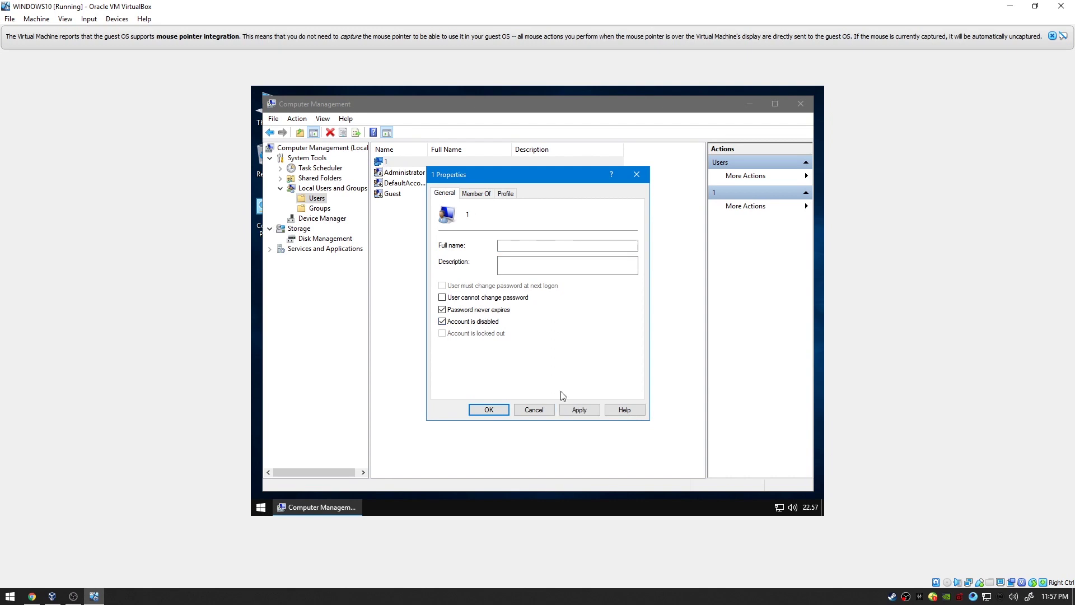
{"action": "left_click", "coordinate": [579, 411]}
{"action": "left_click", "coordinate": [489, 410]}
Enable the built-in Administrator account in its properties and close Computer Management.
{"action": "double_click", "coordinate": [403, 172]}
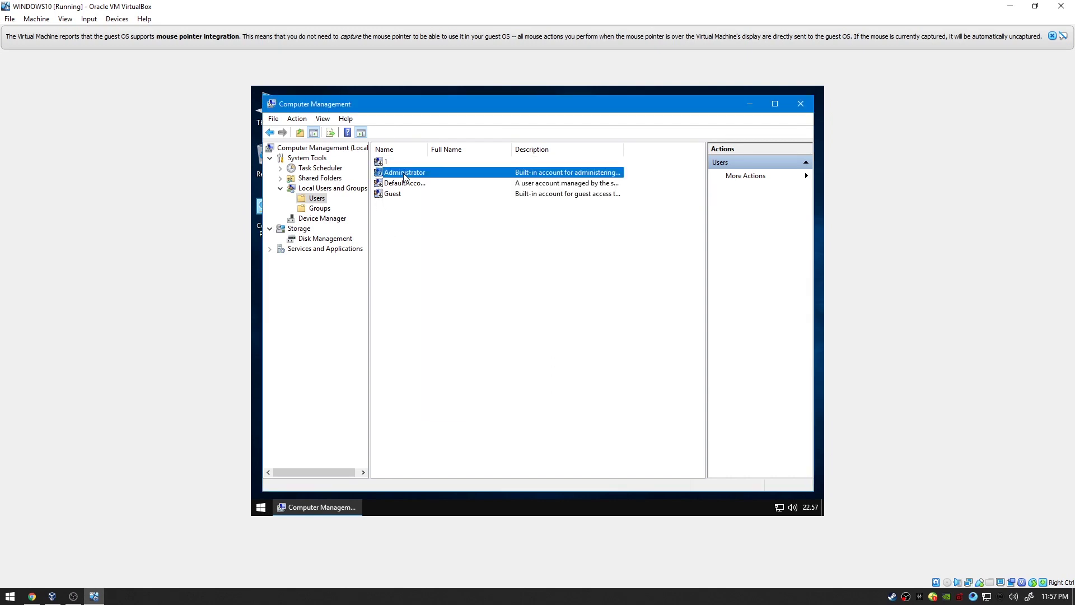
{"action": "left_click", "coordinate": [485, 322]}
{"action": "left_click", "coordinate": [489, 409]}
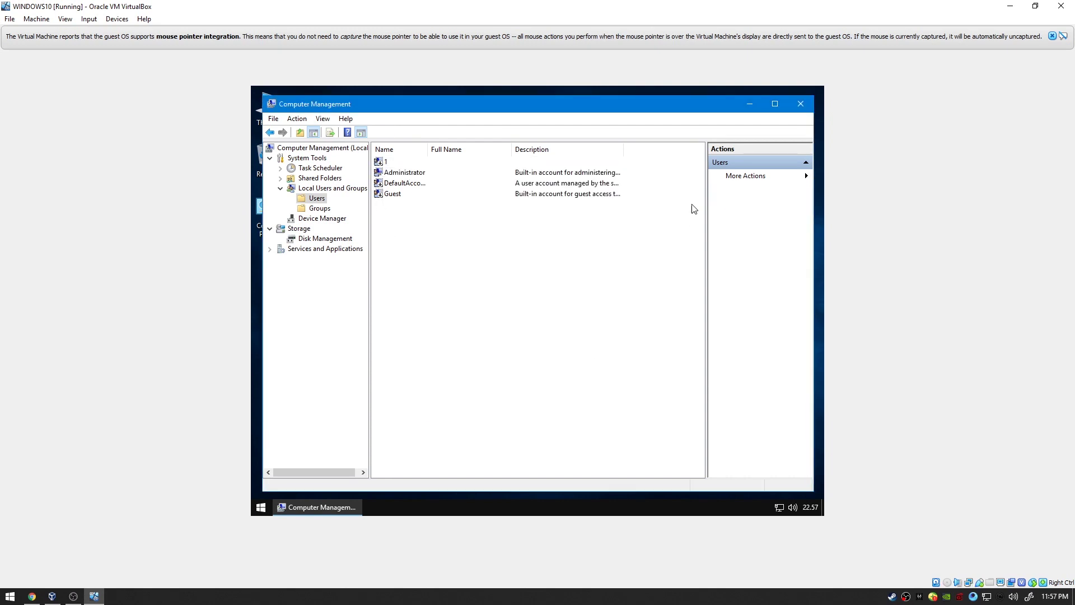
{"action": "left_click", "coordinate": [801, 103]}
End the current session of account 1 so that Windows loads the Administrator desktop.
{"action": "left_click", "coordinate": [268, 504]}
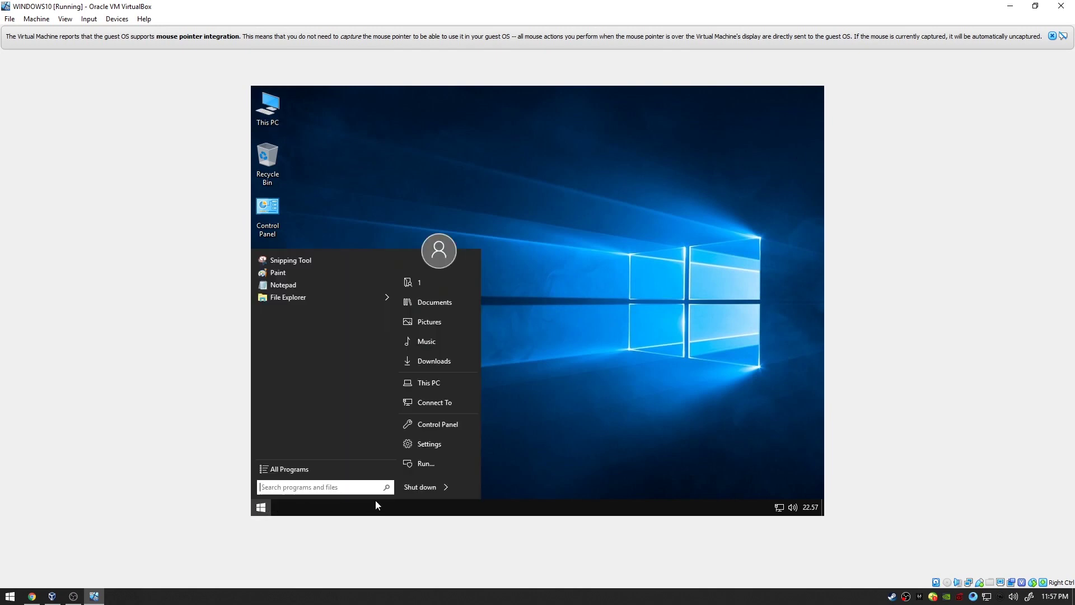
{"action": "left_click", "coordinate": [445, 488]}
{"action": "left_click", "coordinate": [466, 488]}
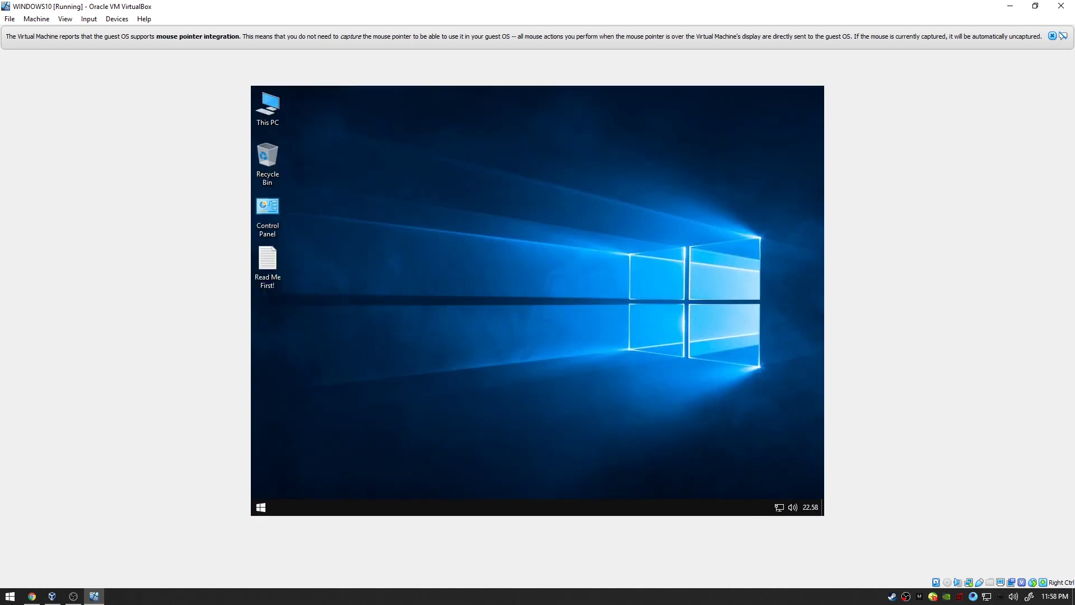
Permanently remove the Read Me First! file from the Administrator desktop through the Recycle Bin, and open This PC.
{"action": "left_click_drag", "start_coordinate": [286, 283], "coordinate": [274, 247]}
{"action": "key", "text": "Delete"}
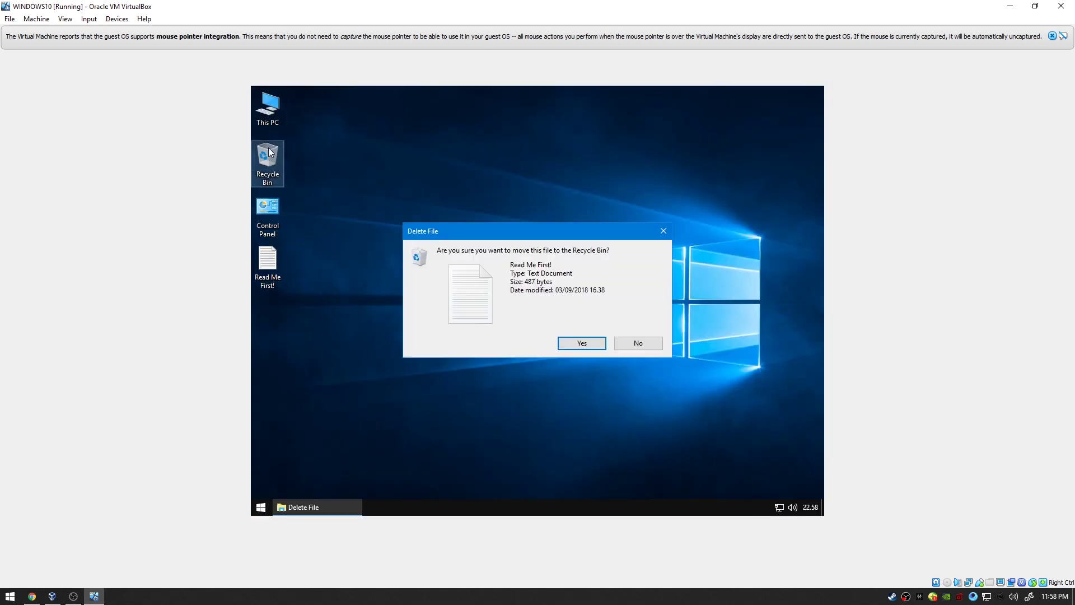
{"action": "key", "text": "Return"}
{"action": "double_click", "coordinate": [267, 115]}
{"action": "right_click", "coordinate": [270, 161]}
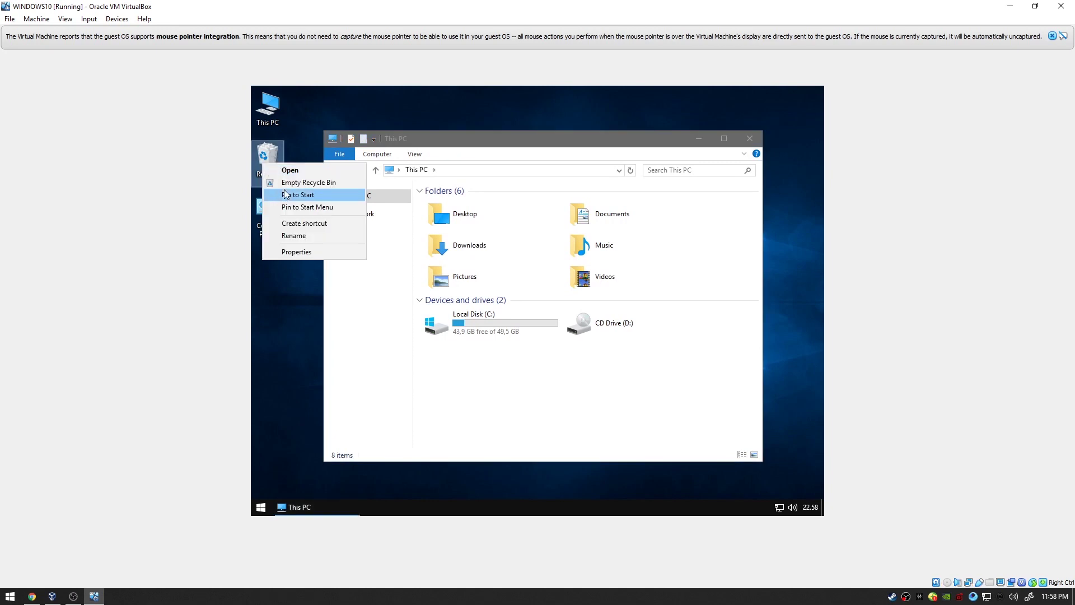
{"action": "left_click", "coordinate": [285, 188]}
{"action": "key", "text": "Return"}
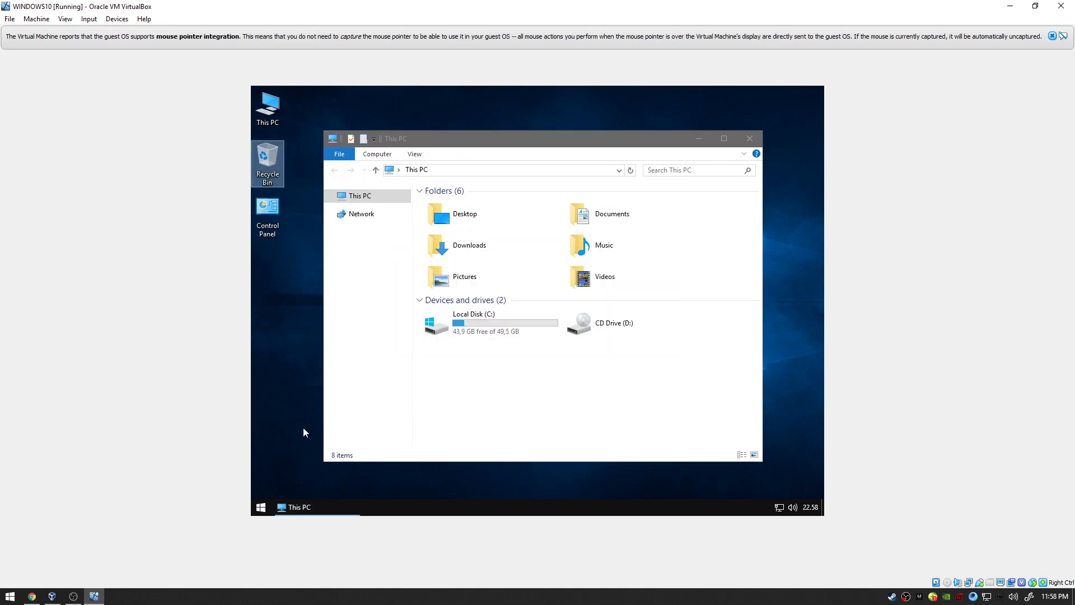
Find the folder view options and set File Explorer to show hidden files, folders, and drives.
{"action": "left_click", "coordinate": [261, 508]}
{"action": "type", "text": "folder"}
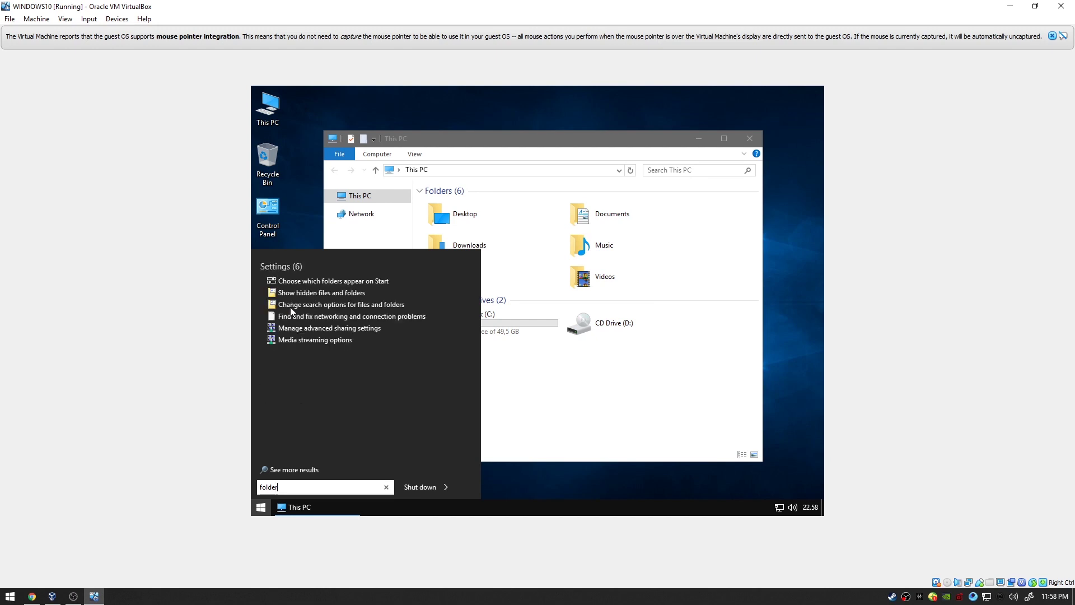
{"action": "left_click", "coordinate": [303, 297]}
{"action": "left_click", "coordinate": [427, 357]}
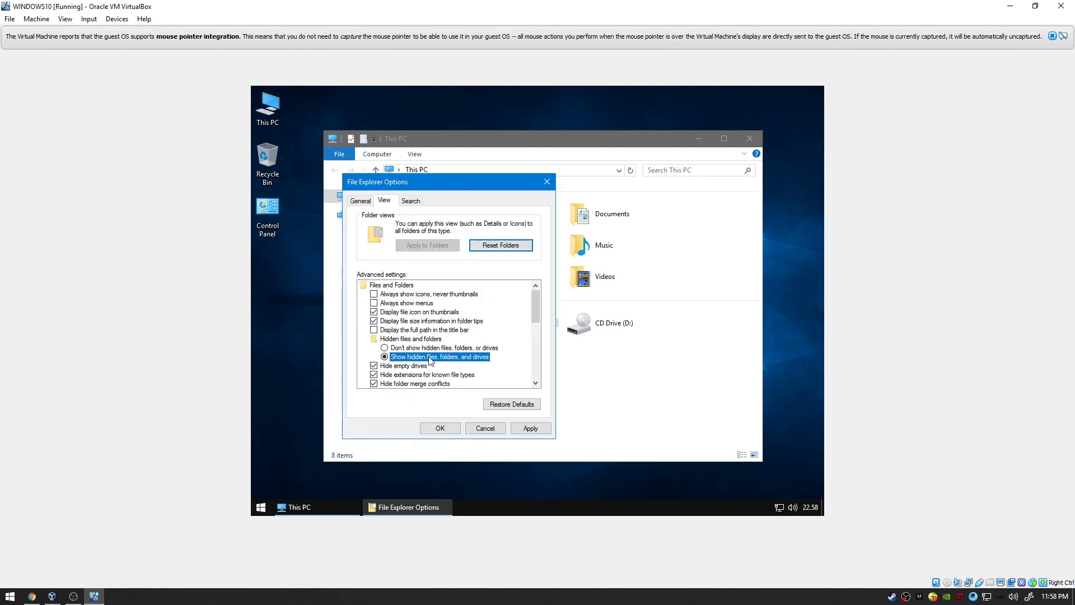
{"action": "left_click", "coordinate": [448, 428]}
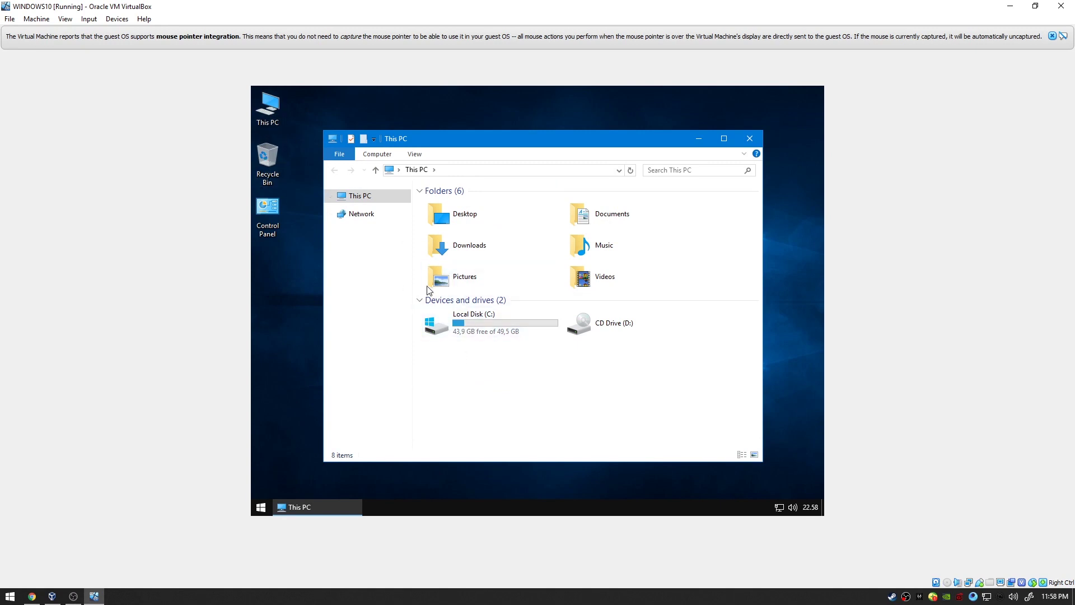
Delete the local user account 1 in Computer Management's Users list and close the console.
{"action": "right_click", "coordinate": [273, 100]}
{"action": "left_click", "coordinate": [295, 137]}
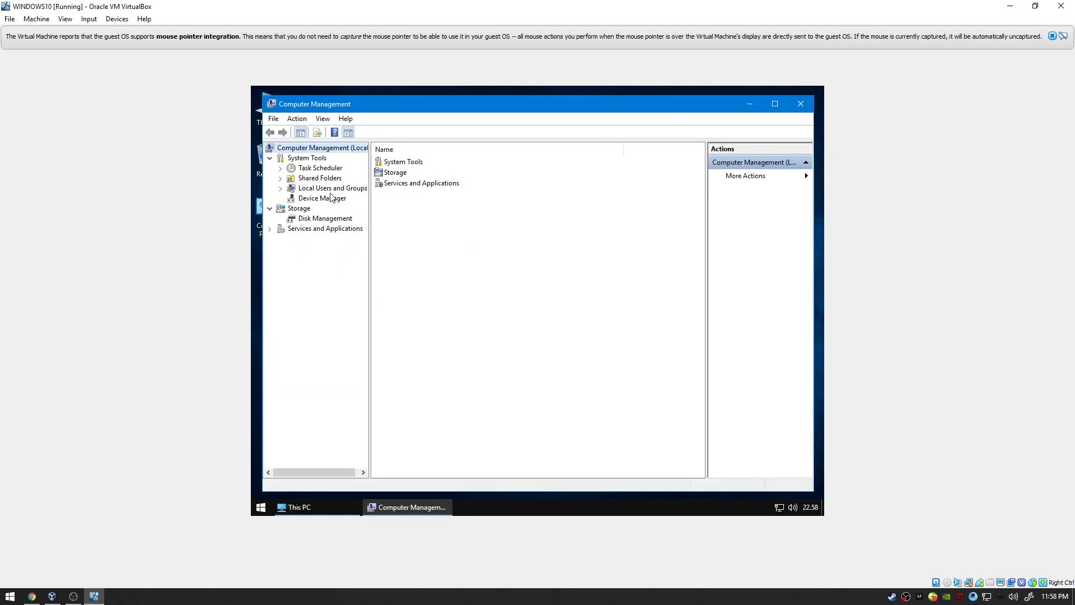
{"action": "double_click", "coordinate": [324, 190]}
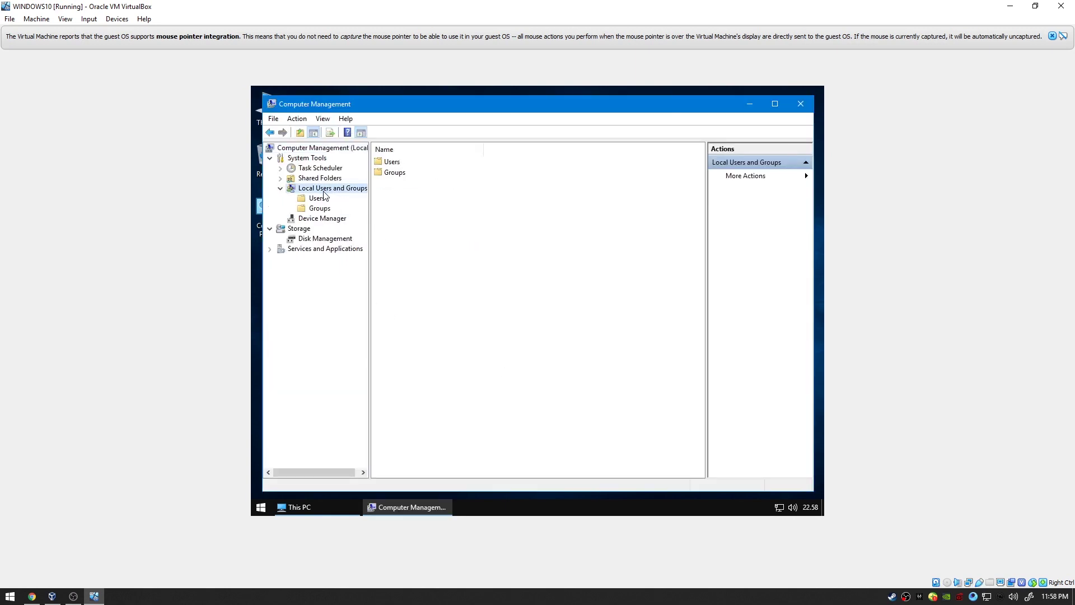
{"action": "left_click", "coordinate": [317, 199]}
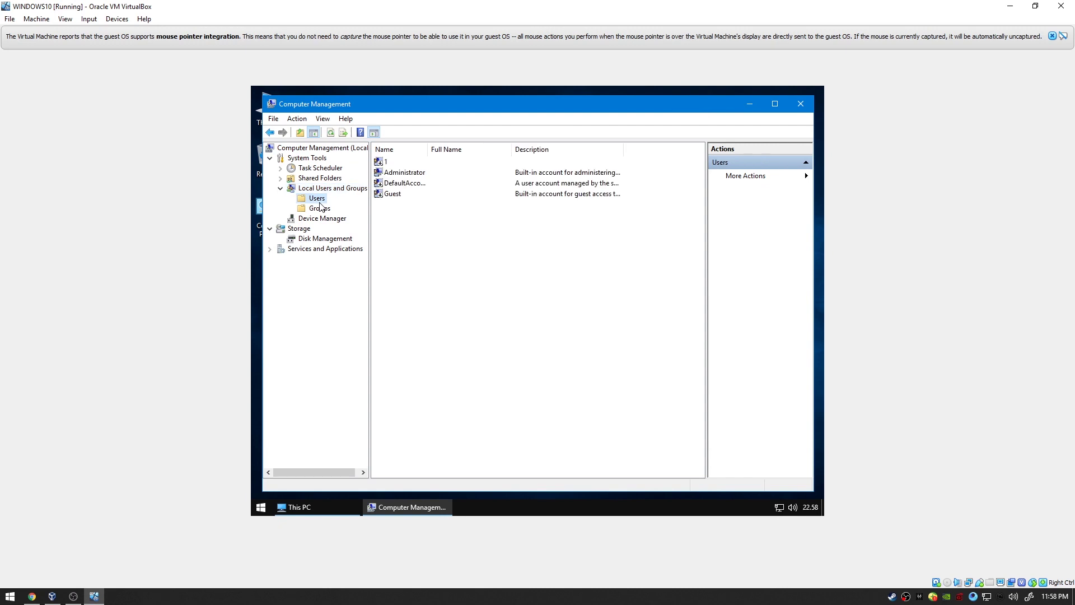
{"action": "left_click", "coordinate": [384, 163]}
{"action": "key", "text": "Delete"}
{"action": "key", "text": "Return"}
{"action": "left_click", "coordinate": [800, 104]}
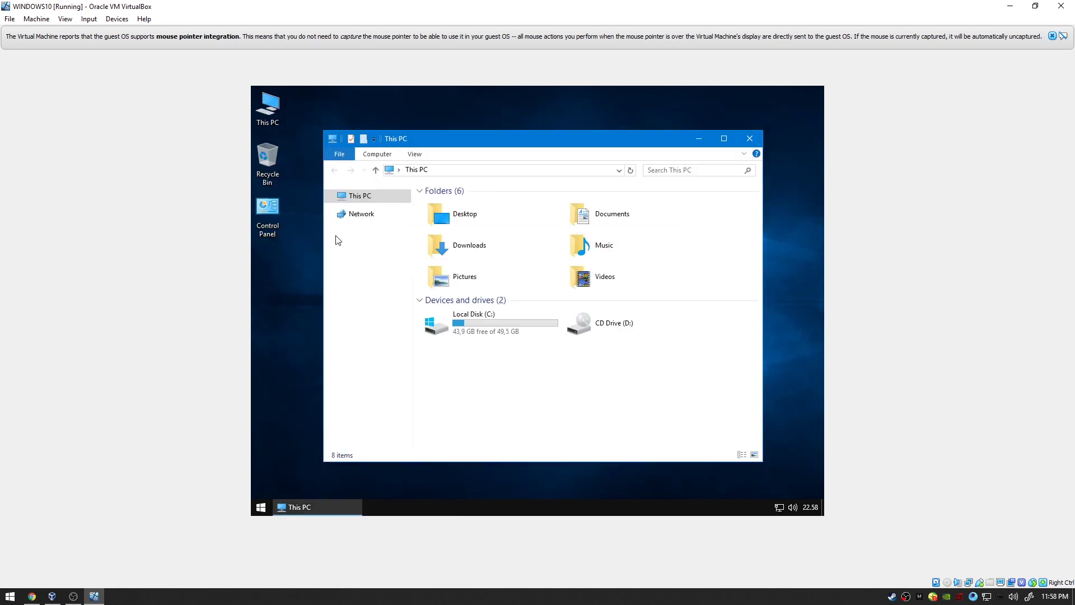
Try to permanently delete the profile folder 1 from C:\Users, working through the deletion prompts.
{"action": "double_click", "coordinate": [480, 328]}
{"action": "double_click", "coordinate": [455, 241]}
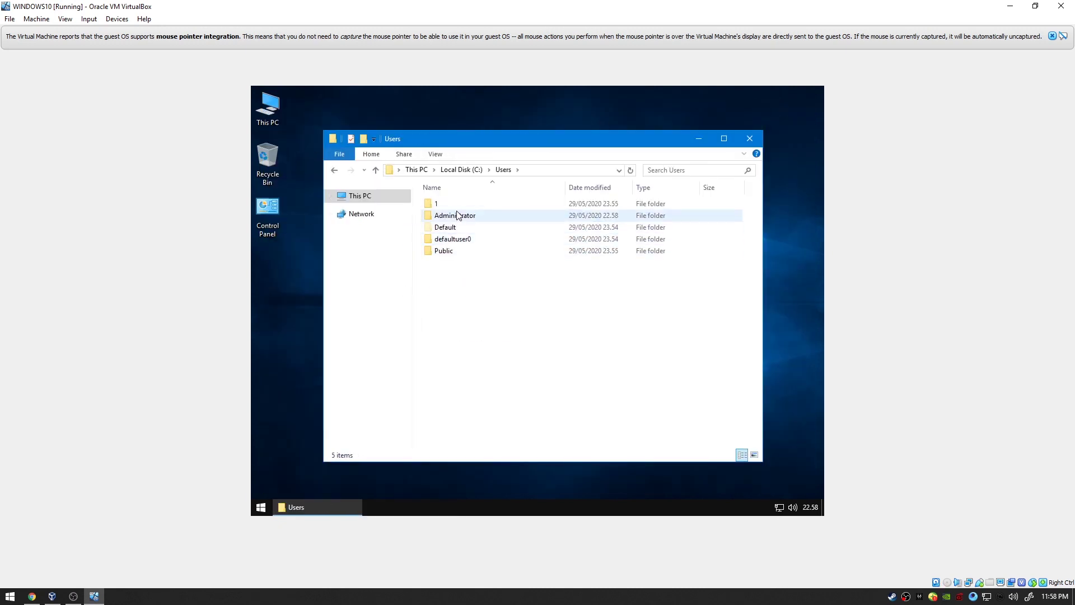
{"action": "left_click", "coordinate": [453, 204]}
{"action": "key", "text": "shift+Delete"}
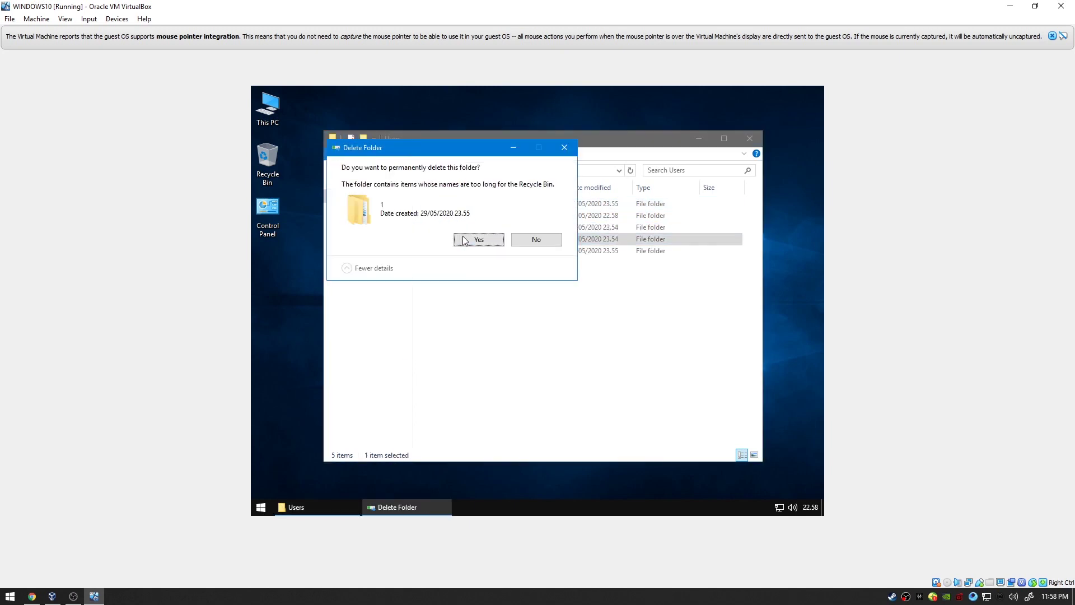
{"action": "left_click", "coordinate": [480, 304]}
{"action": "left_click", "coordinate": [481, 321]}
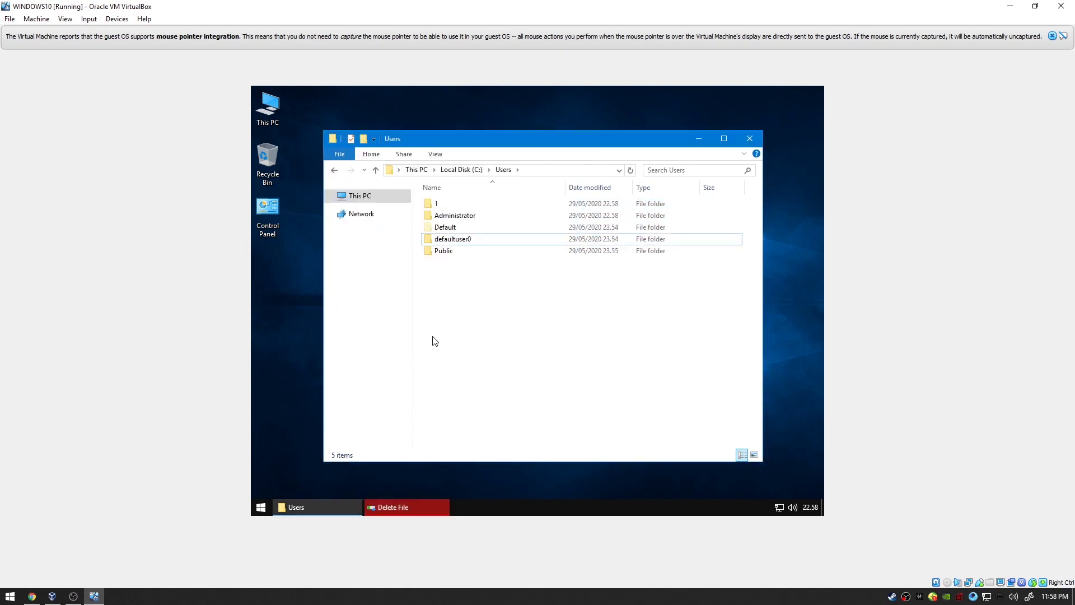
{"action": "left_click", "coordinate": [408, 507]}
{"action": "left_click", "coordinate": [392, 252]}
{"action": "left_click", "coordinate": [479, 268]}
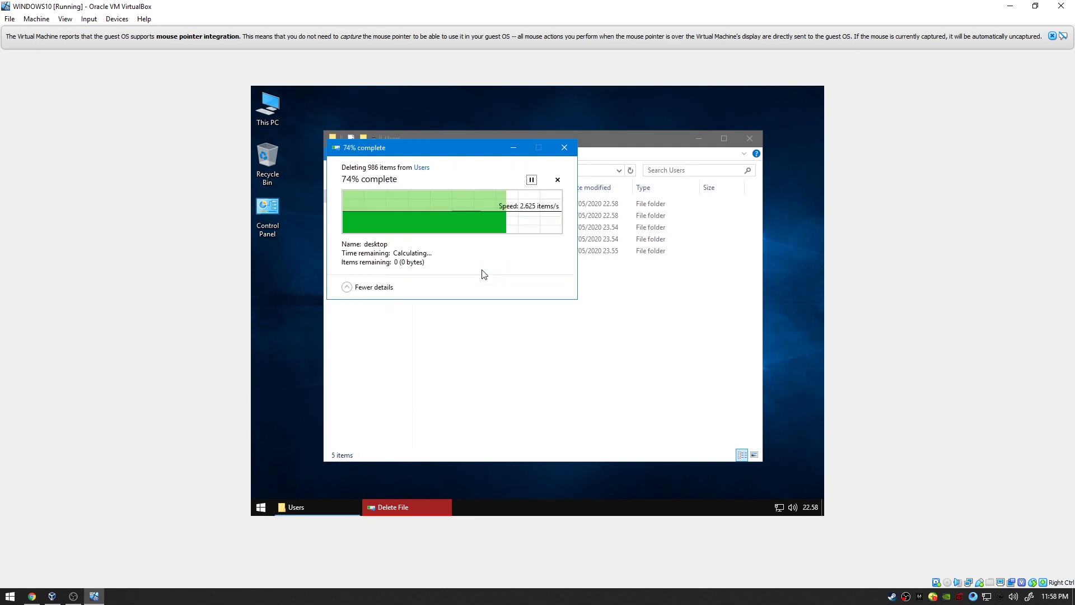
Delete the defaultuser0 profile folder from C:\Users and empty the Recycle Bin.
{"action": "left_click", "coordinate": [452, 239]}
{"action": "key", "text": "Delete"}
{"action": "key", "text": "Return"}
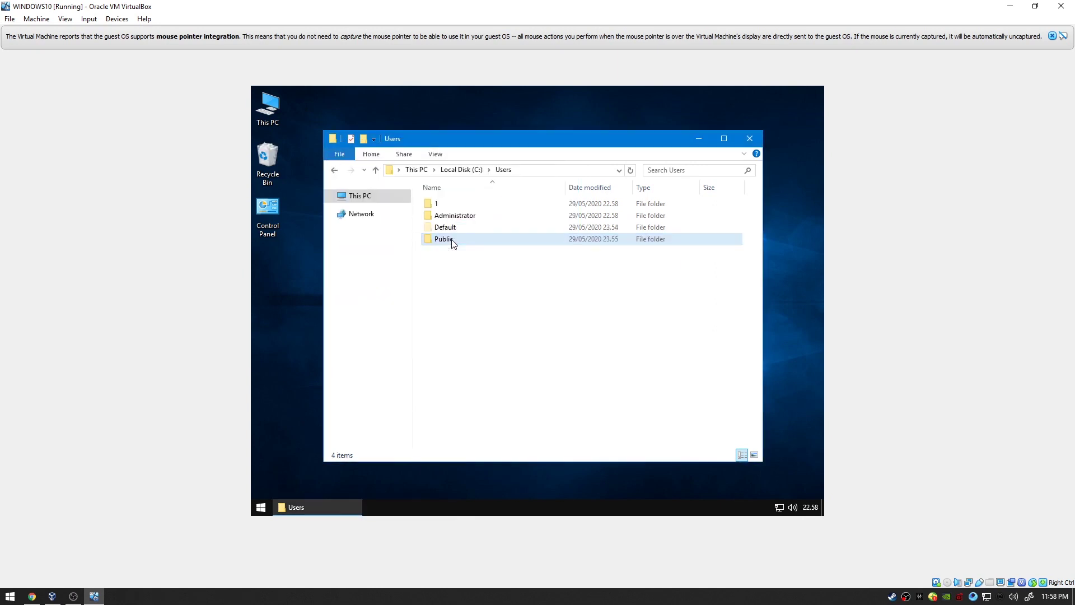
{"action": "right_click", "coordinate": [263, 162]}
{"action": "left_click", "coordinate": [291, 181]}
{"action": "key", "text": "Return"}
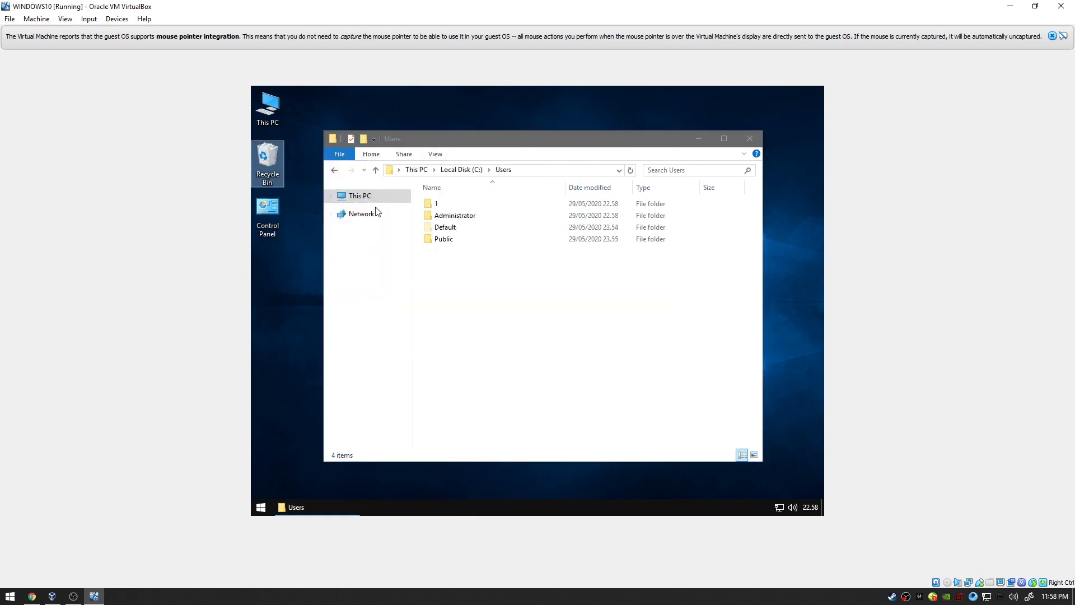
Try to open the network computer \\192.168.77.241 from File Explorer's Network location.
{"action": "left_click", "coordinate": [376, 197]}
{"action": "left_click", "coordinate": [373, 214]}
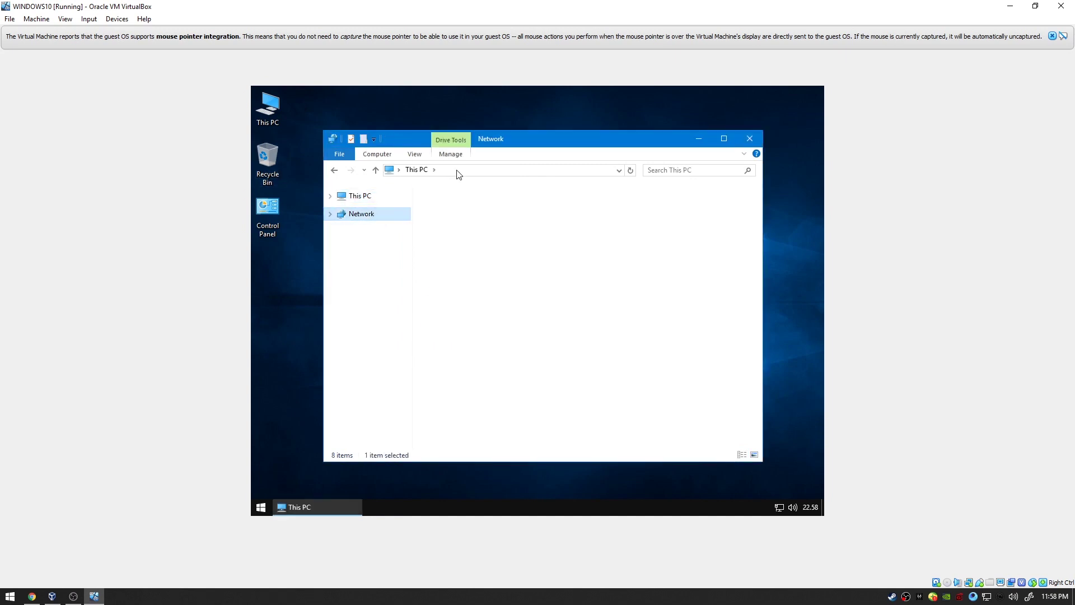
{"action": "left_click", "coordinate": [504, 171]}
{"action": "type", "text": "\\\\"}
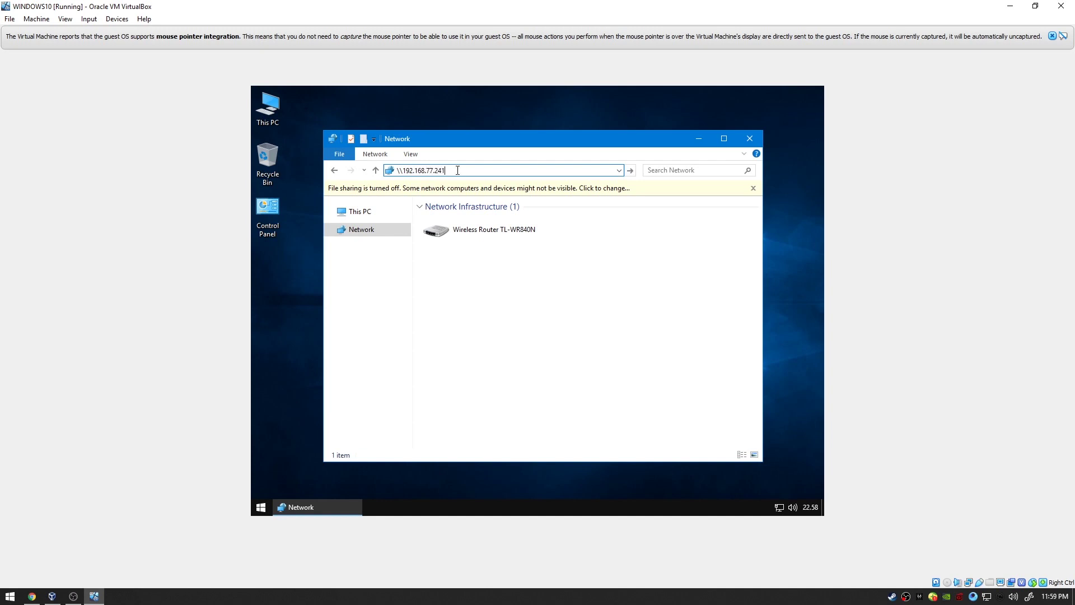
{"action": "type", "text": "192.168.77.241"}
{"action": "key", "text": "Return"}
Respond to the file sharing notice, turn on Public folder sharing for all networks in the advanced sharing settings, and save the changes.
{"action": "left_click", "coordinate": [498, 190]}
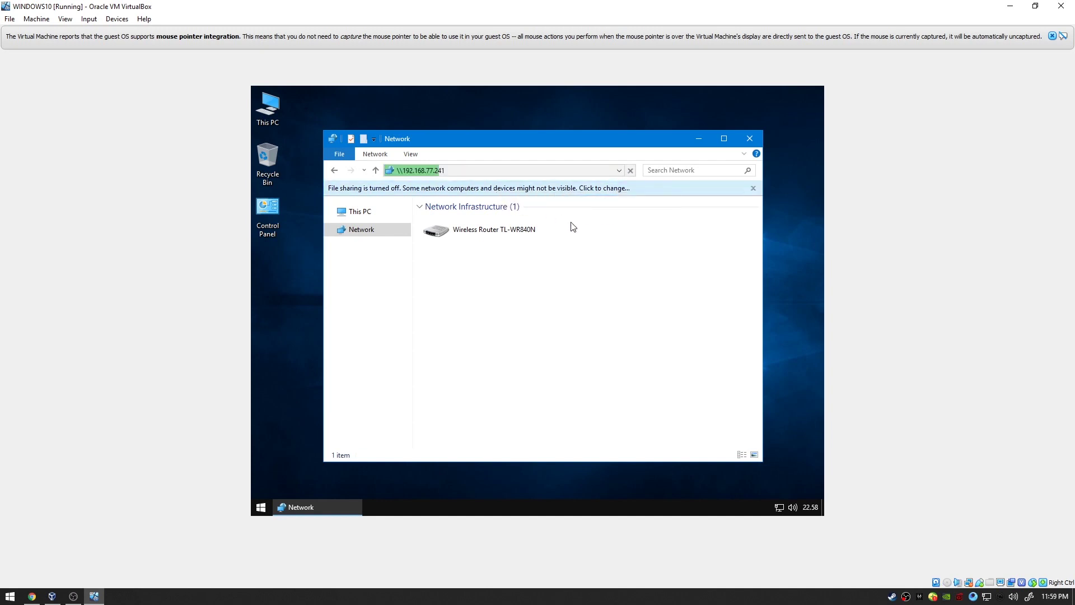
{"action": "left_click", "coordinate": [511, 171]}
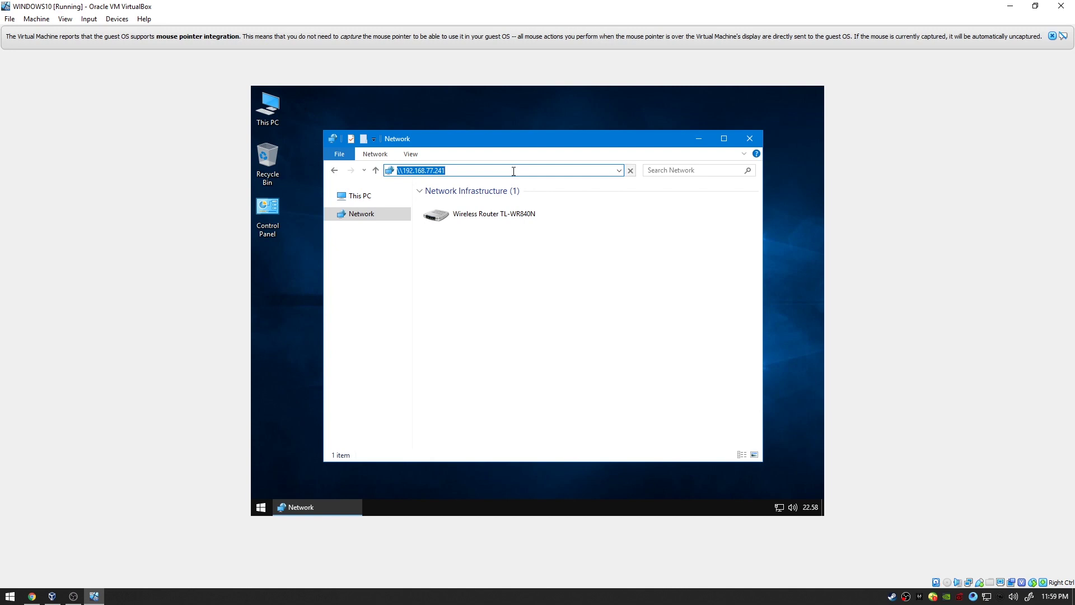
{"action": "left_click", "coordinate": [779, 508]}
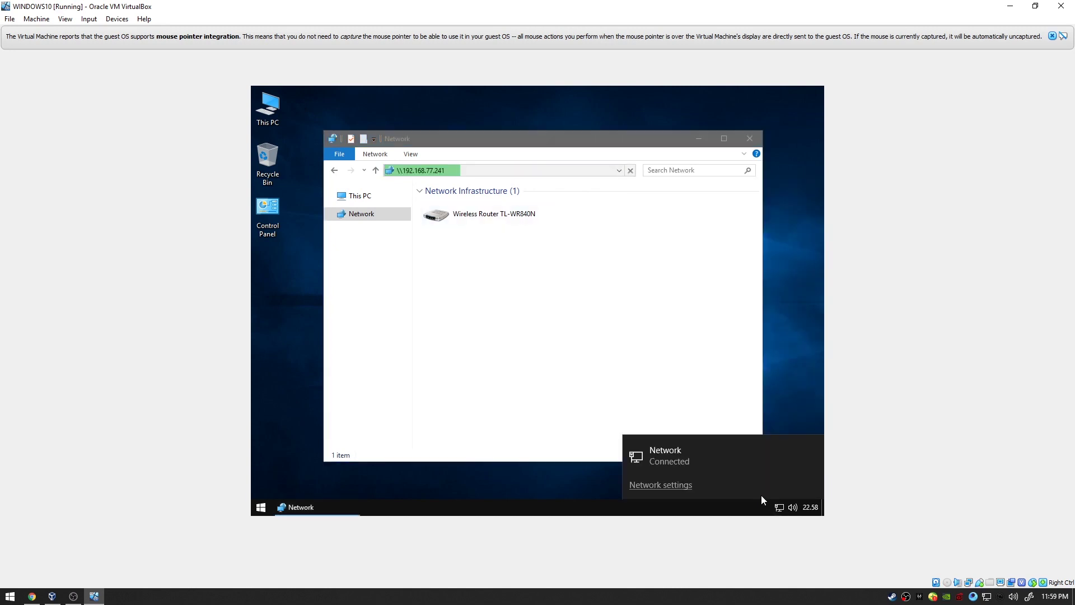
{"action": "left_click", "coordinate": [679, 486]}
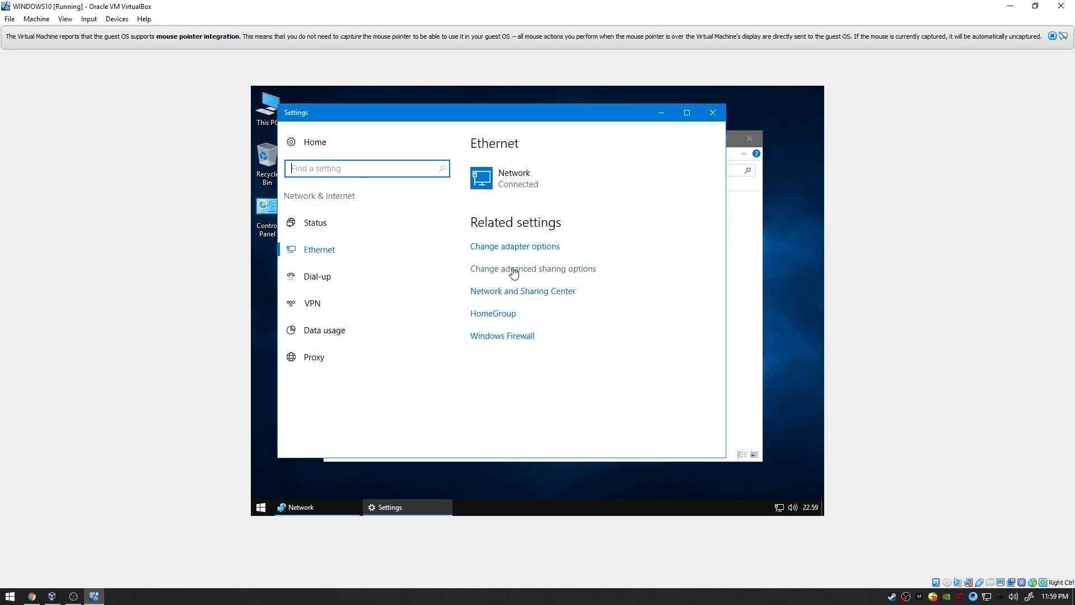
{"action": "left_click", "coordinate": [514, 273]}
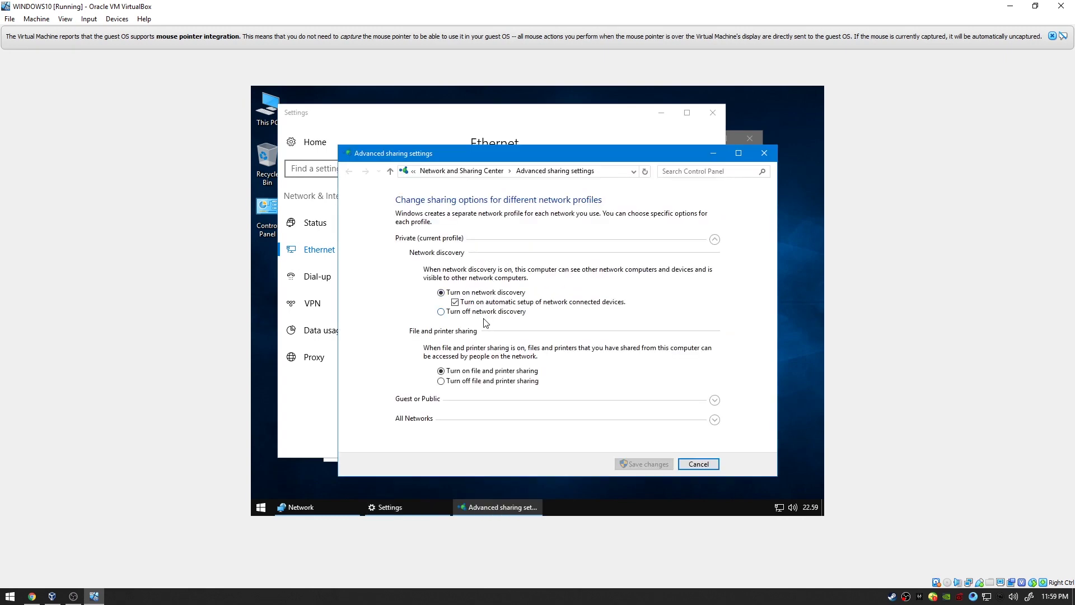
{"action": "left_click", "coordinate": [715, 420]}
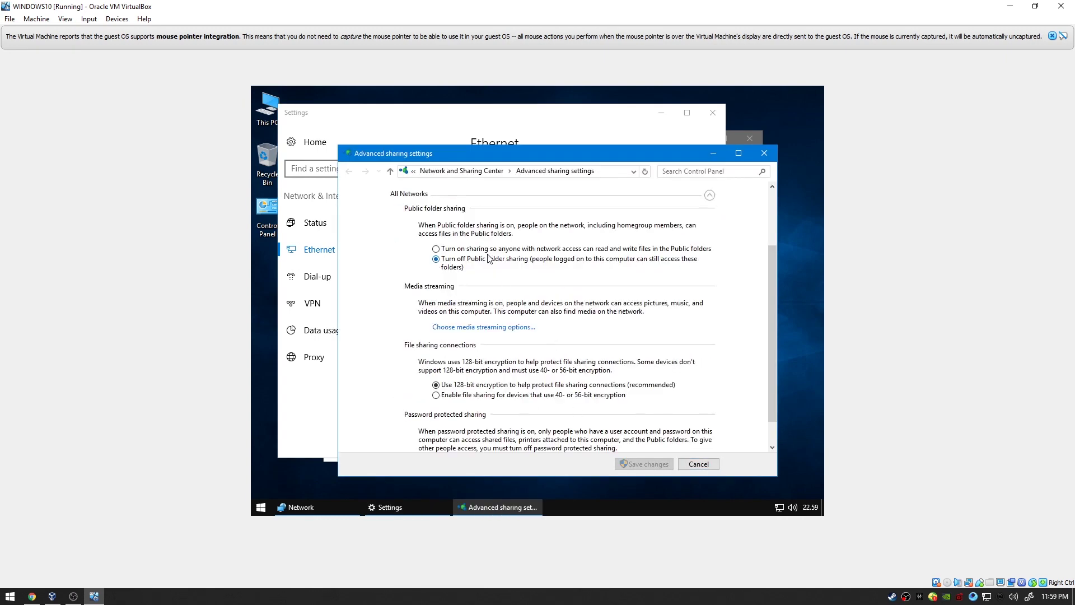
{"action": "left_click", "coordinate": [489, 249]}
{"action": "scroll", "coordinate": [520, 359], "scroll_direction": "down", "scroll_amount": 1}
{"action": "left_click", "coordinate": [643, 463]}
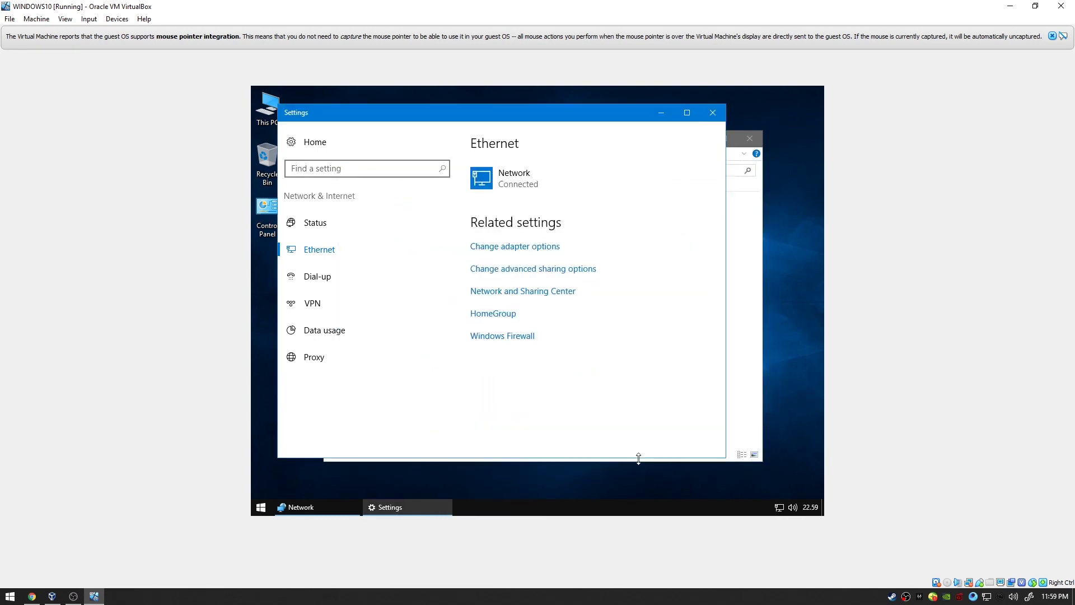
{"action": "left_click", "coordinate": [713, 112]}
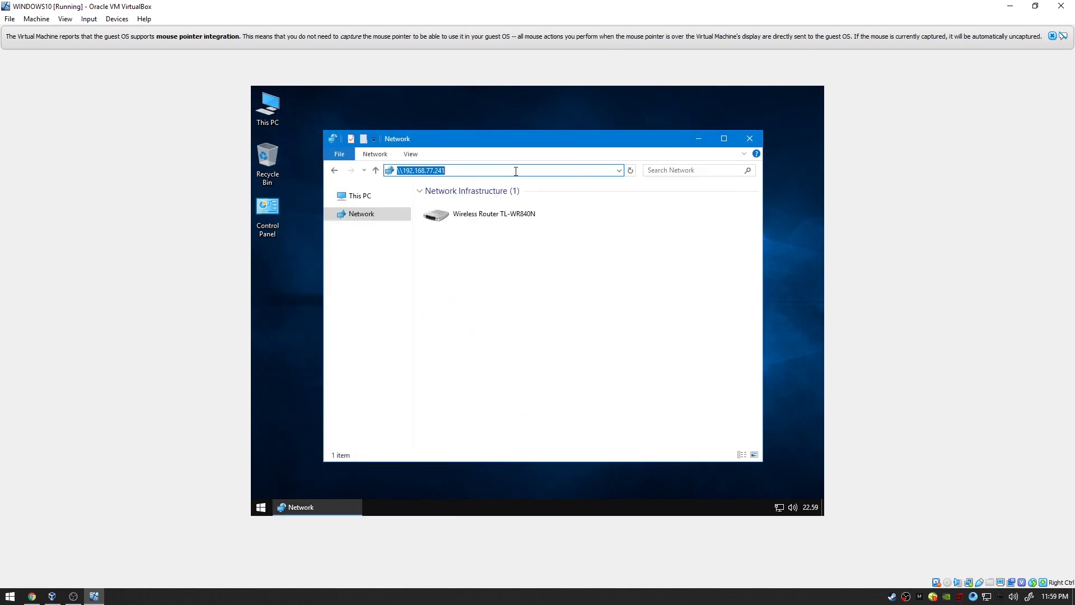
Restart File Explorer and open the network computer \\192.168.77.240 from the Network location.
{"action": "left_click", "coordinate": [518, 171]}
{"action": "left_click", "coordinate": [749, 138]}
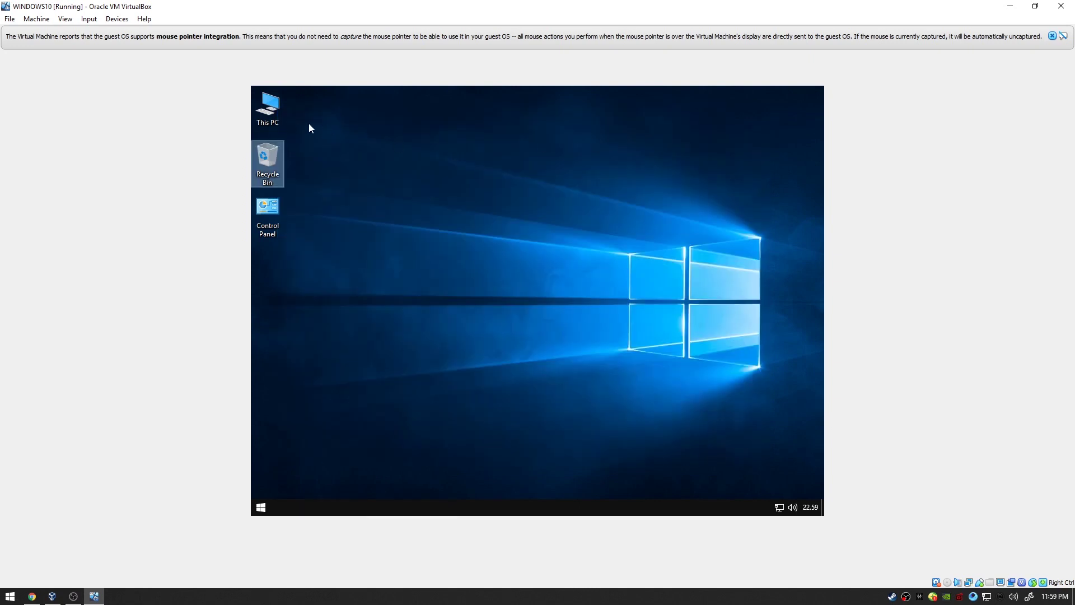
{"action": "double_click", "coordinate": [273, 113]}
{"action": "left_click", "coordinate": [387, 215]}
{"action": "left_click", "coordinate": [454, 171]}
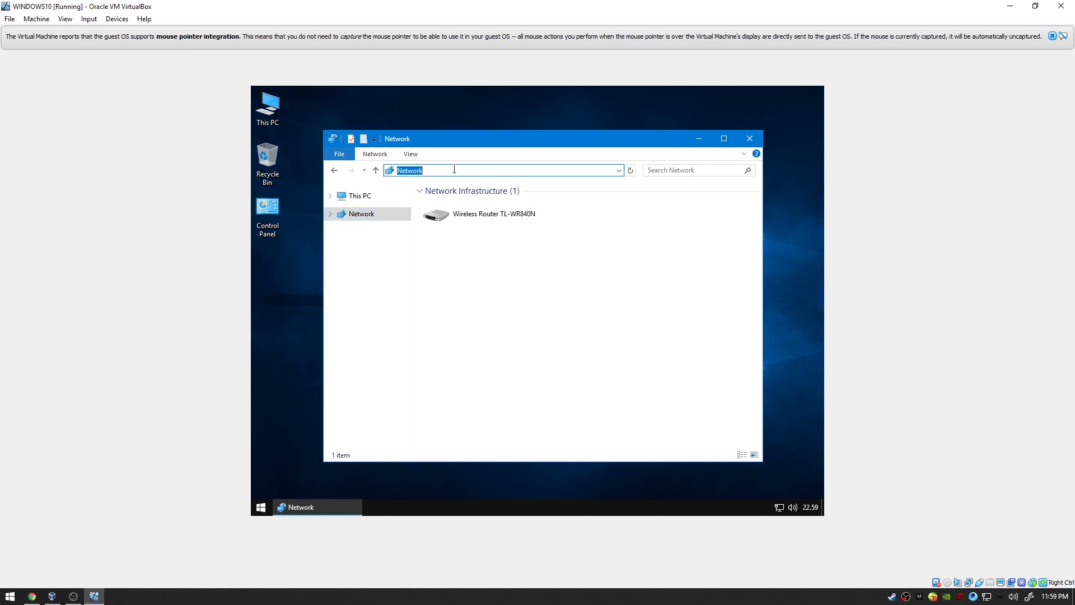
{"action": "type", "text": "\\\\192.168.77.240"}
{"action": "key", "text": "Return"}
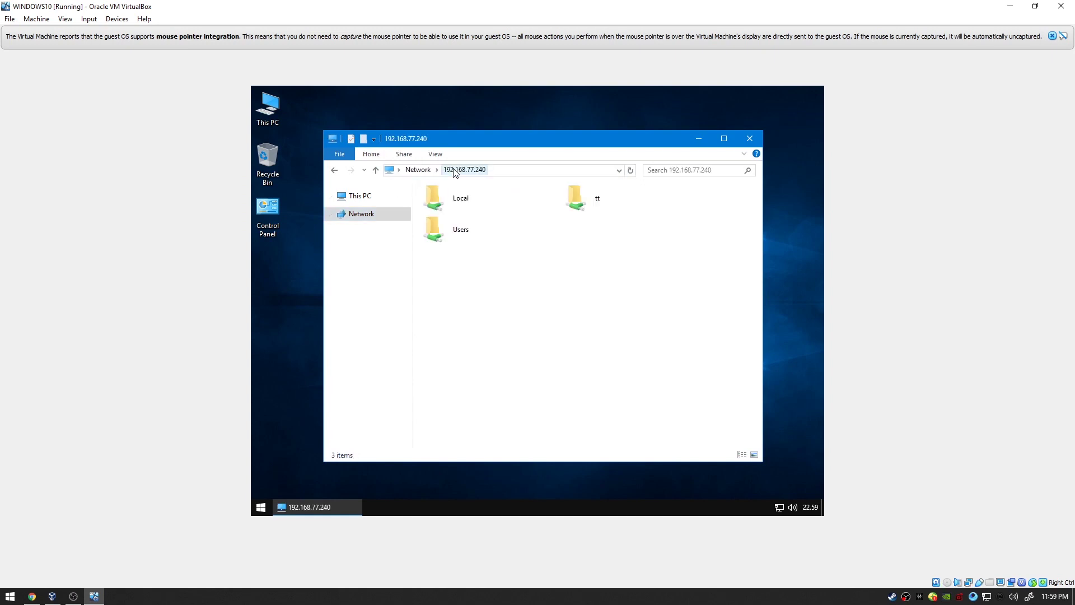
Create a desktop shortcut to the Public Documents folder in the remote Users\Public share and close the window.
{"action": "double_click", "coordinate": [460, 229]}
{"action": "double_click", "coordinate": [454, 227]}
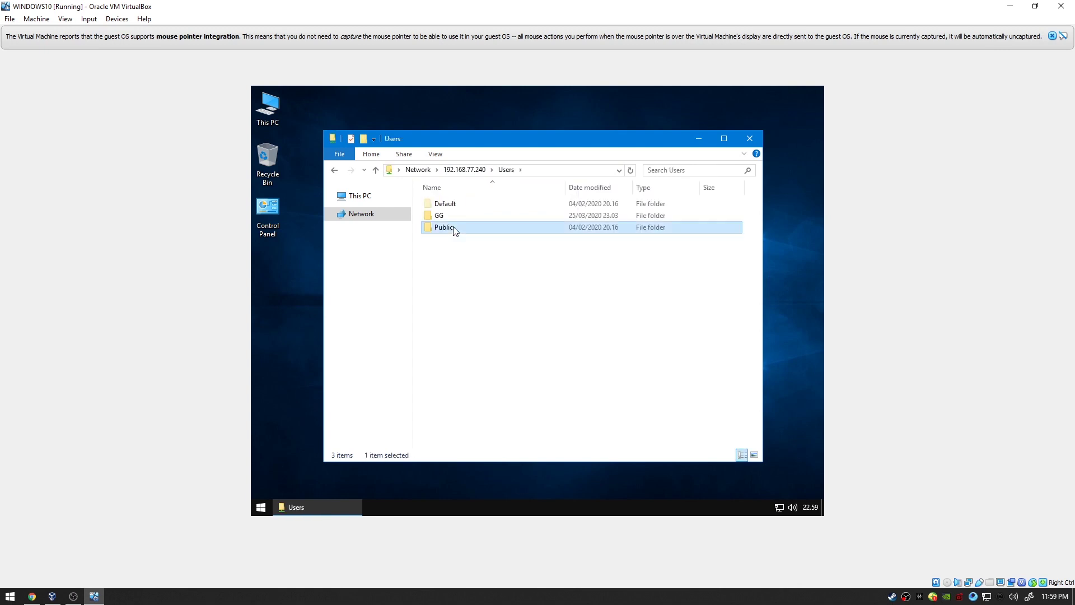
{"action": "right_click", "coordinate": [463, 249]}
{"action": "mouse_move", "coordinate": [557, 332]}
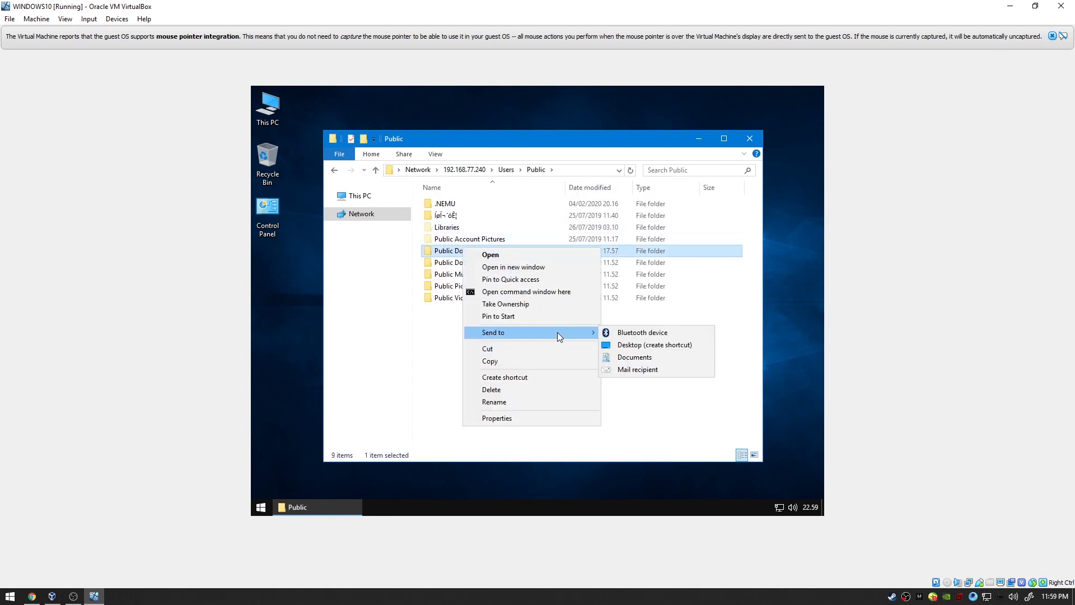
{"action": "left_click", "coordinate": [631, 349]}
{"action": "left_click", "coordinate": [751, 139]}
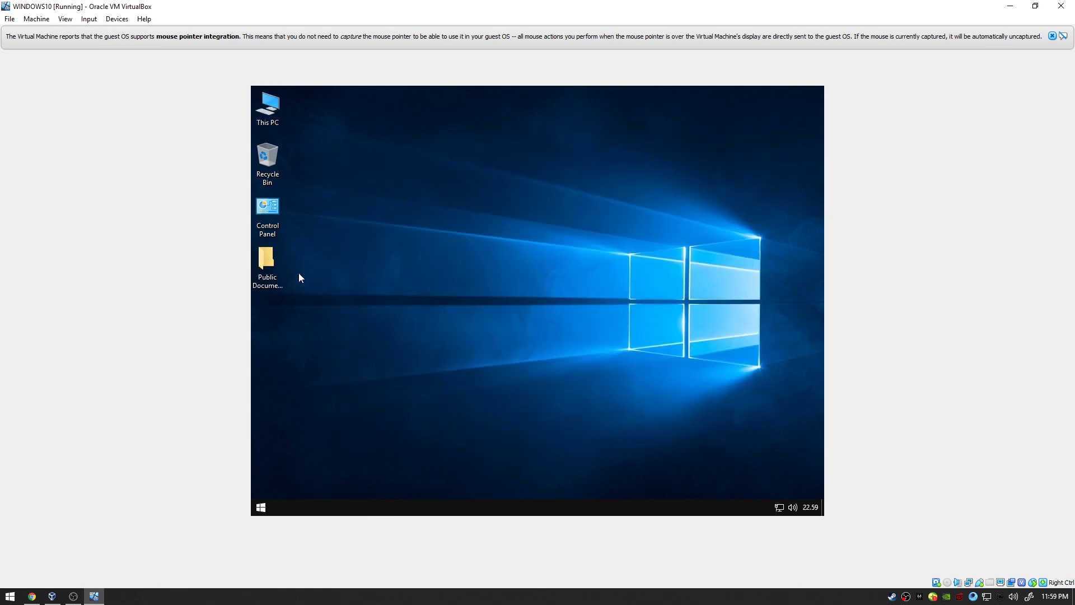
Open the shared Public Documents folder through its desktop shortcut and go into the FILES folder.
{"action": "double_click", "coordinate": [262, 263]}
{"action": "scroll", "coordinate": [482, 336], "scroll_direction": "down", "scroll_amount": 7}
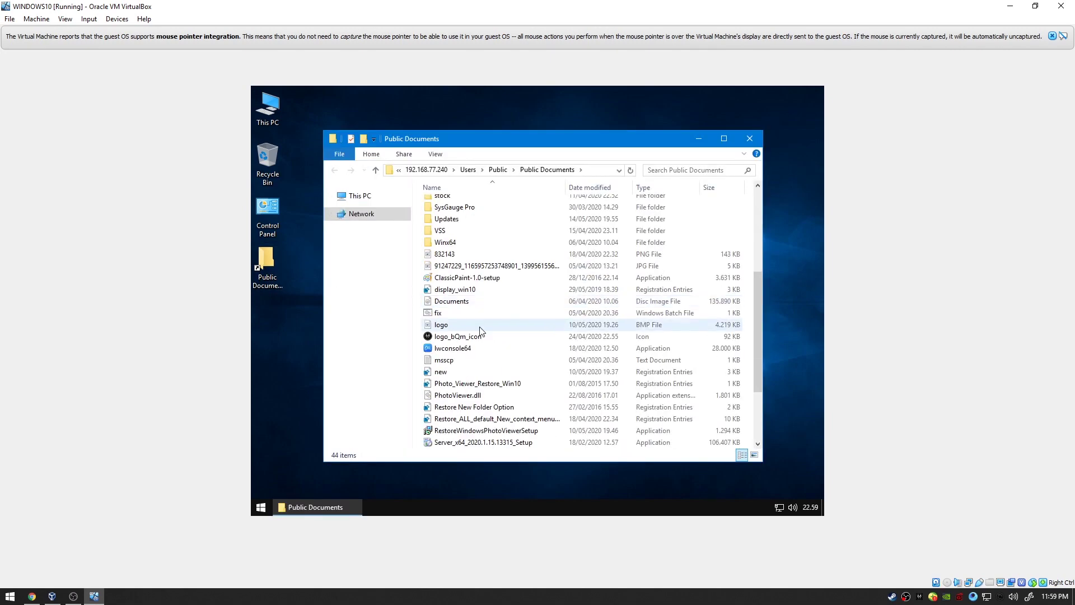
{"action": "scroll", "coordinate": [482, 343], "scroll_direction": "up", "scroll_amount": 7}
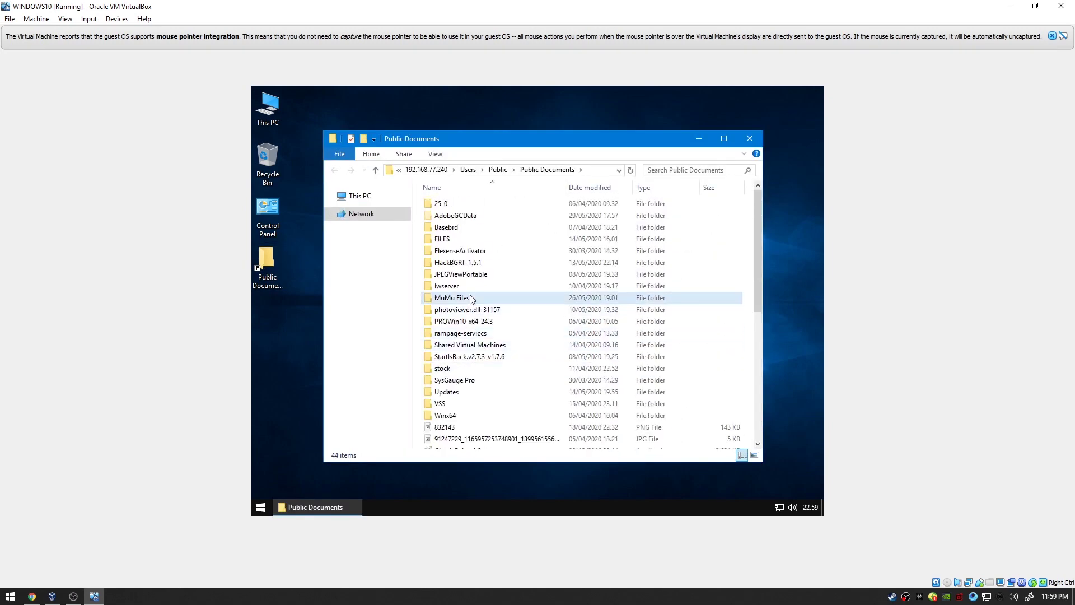
{"action": "left_click", "coordinate": [471, 345]}
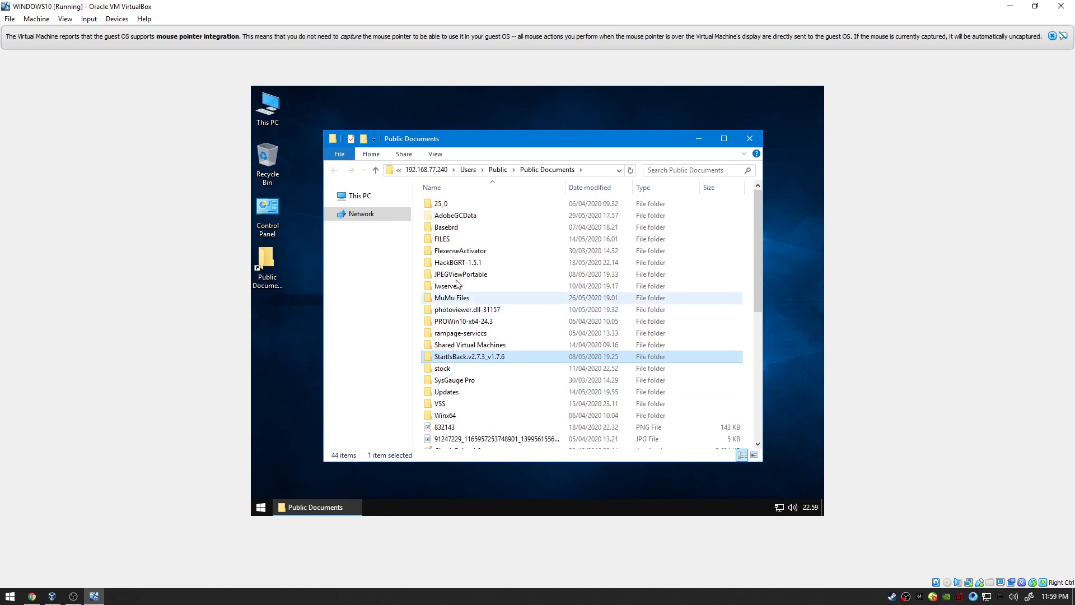
{"action": "double_click", "coordinate": [456, 240]}
{"action": "scroll", "coordinate": [453, 295], "scroll_direction": "down", "scroll_amount": 2}
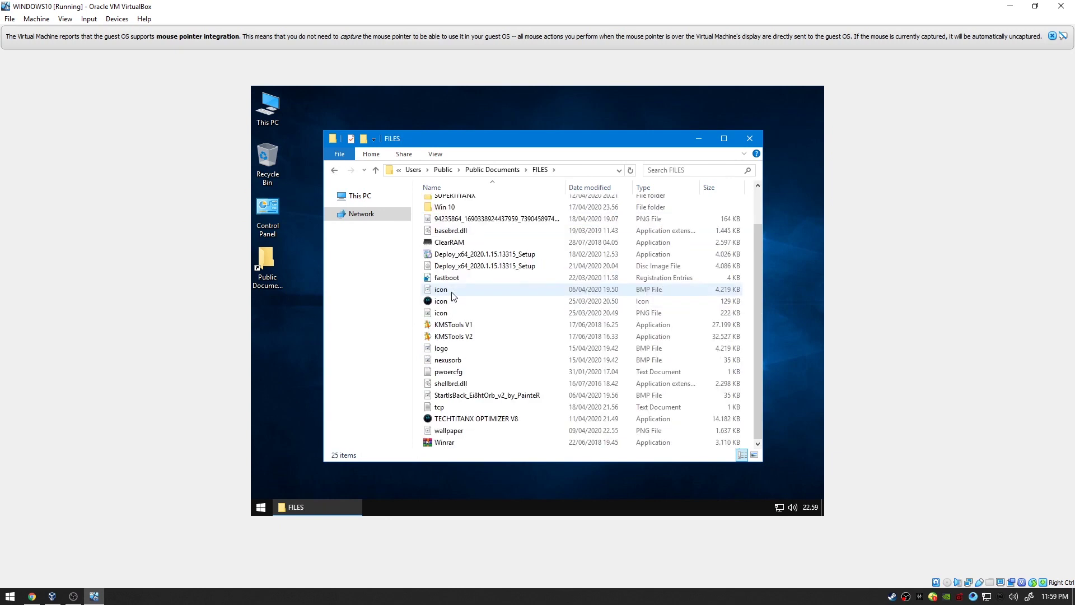
Install WinRAR from the Winrar setup file with the default folder and options, and close its program folder window.
{"action": "right_click", "coordinate": [448, 443]}
{"action": "left_click", "coordinate": [506, 306]}
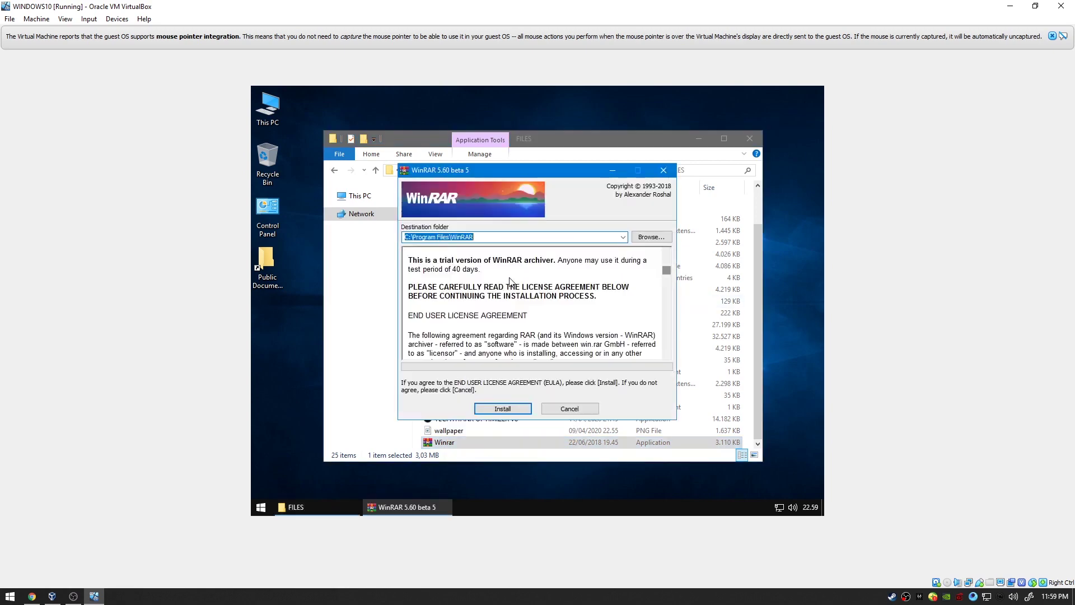
{"action": "left_click", "coordinate": [498, 405]}
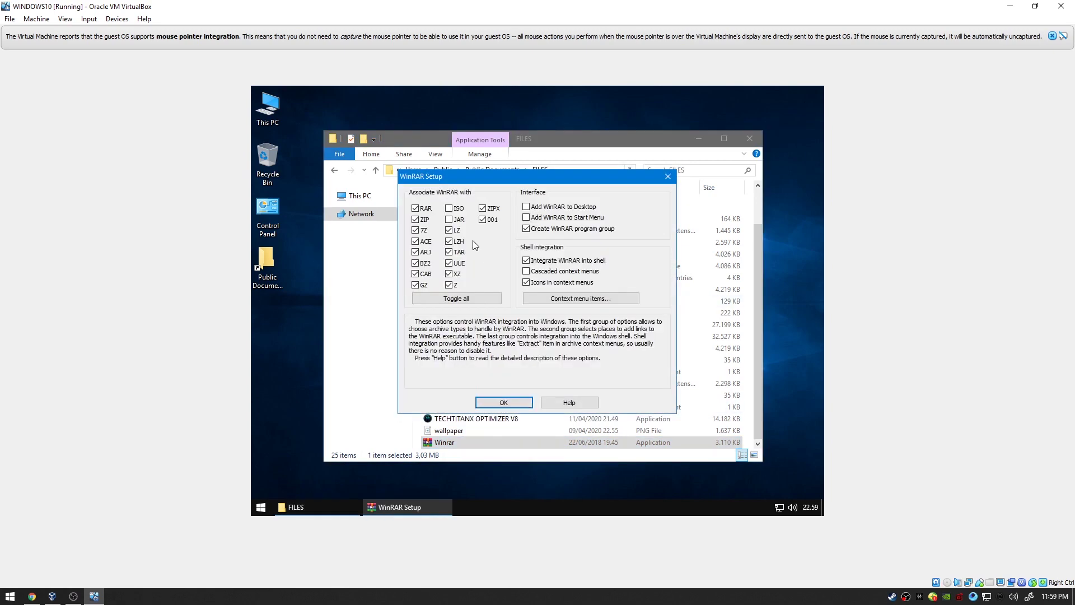
{"action": "left_click", "coordinate": [526, 402]}
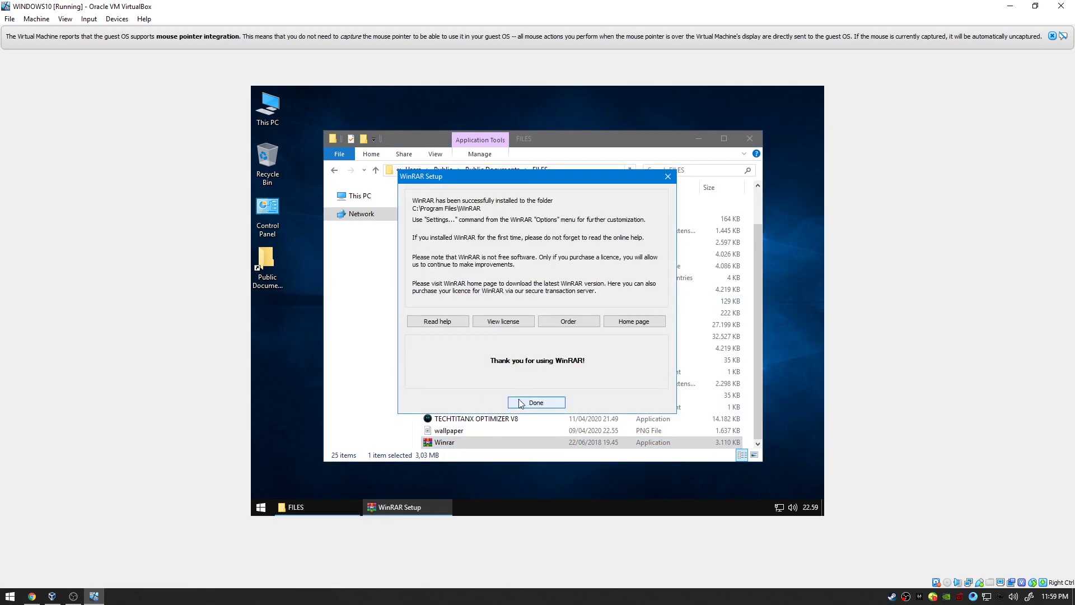
{"action": "left_click", "coordinate": [527, 403]}
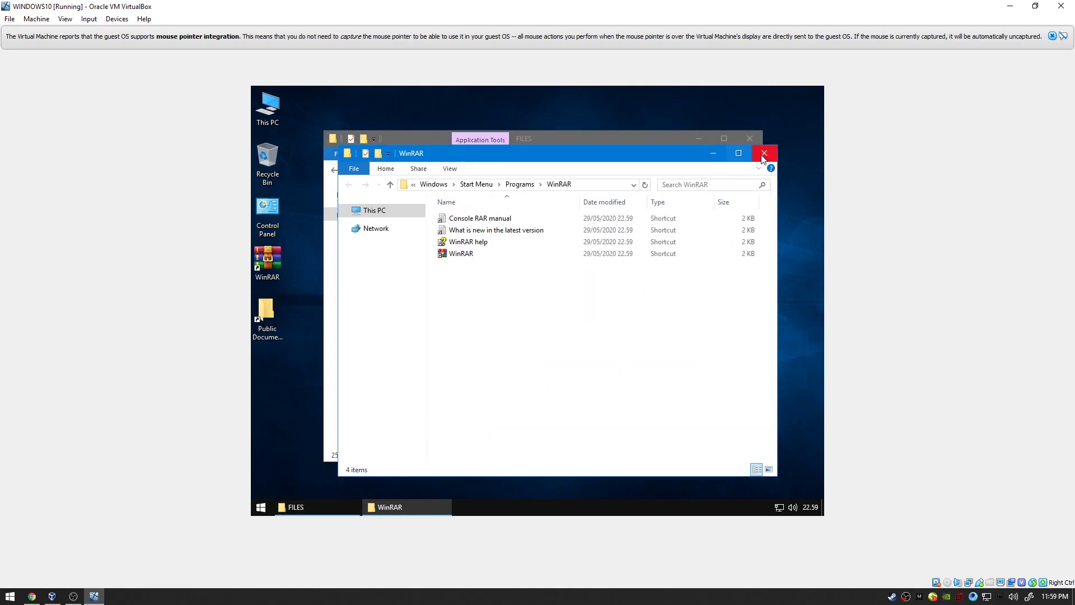
{"action": "left_click", "coordinate": [765, 152]}
Run TECHTITANX OPTIMIZER V8 as administrator, apply the WIN10-CLIENT optimization, and close the optimizer.
{"action": "right_click", "coordinate": [482, 419]}
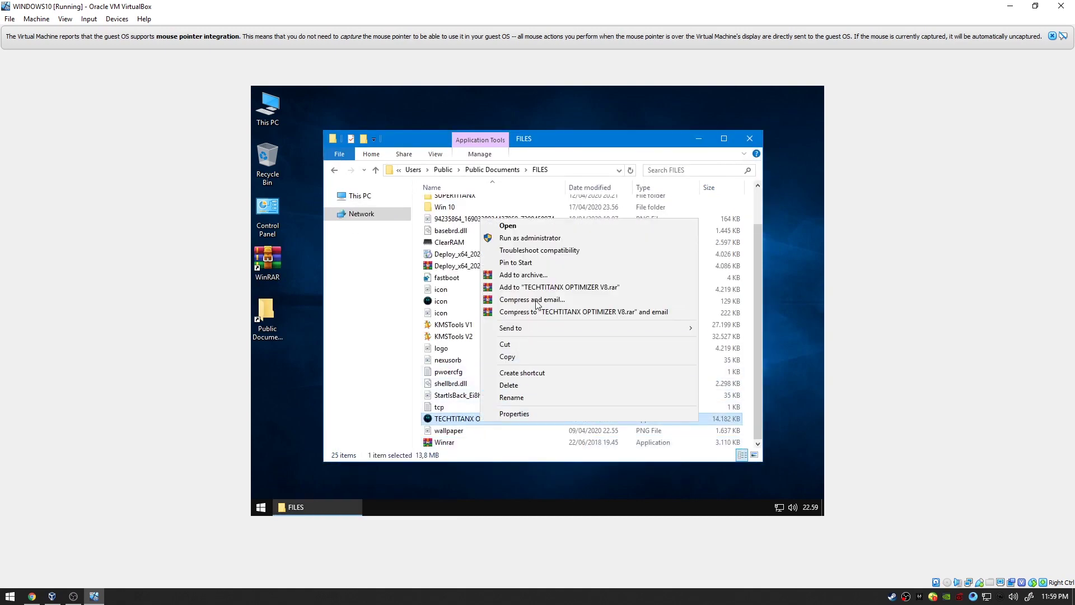
{"action": "left_click", "coordinate": [540, 237]}
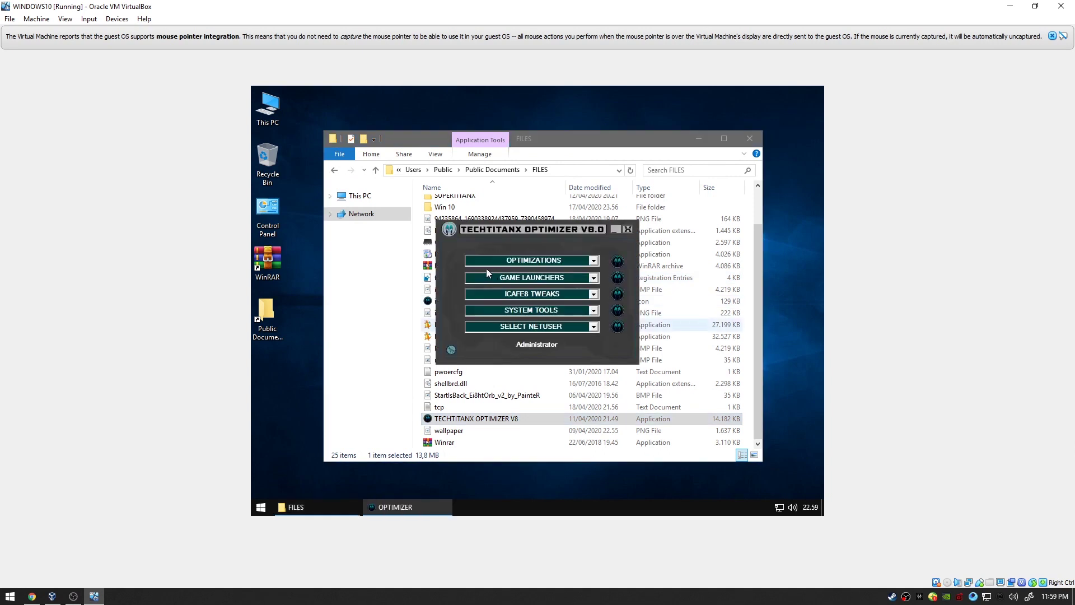
{"action": "left_click", "coordinate": [699, 138]}
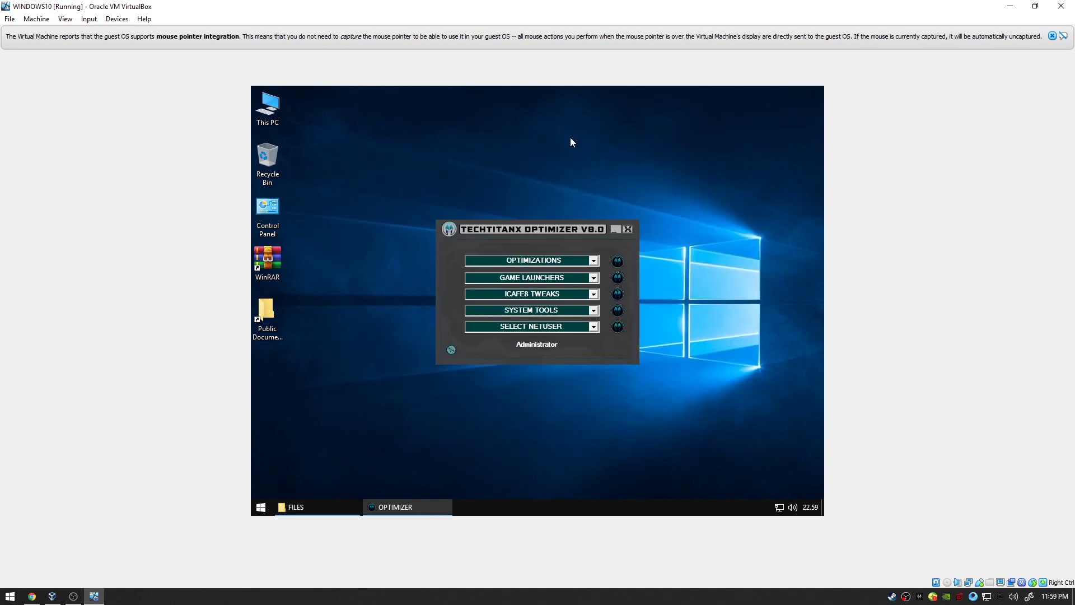
{"action": "left_click", "coordinate": [595, 261]}
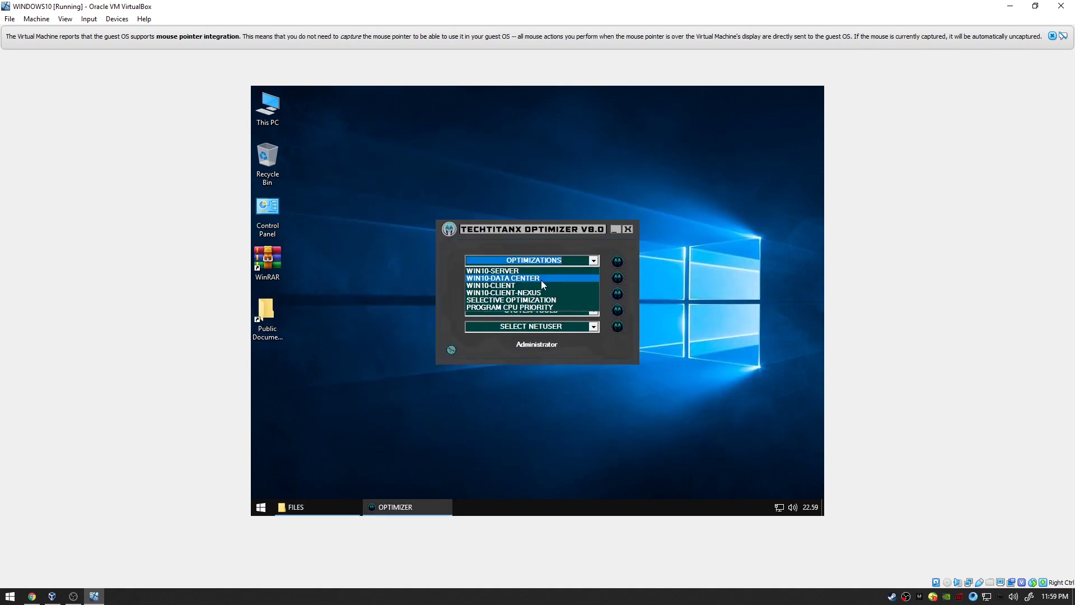
{"action": "left_click", "coordinate": [527, 285]}
{"action": "left_click", "coordinate": [617, 263]}
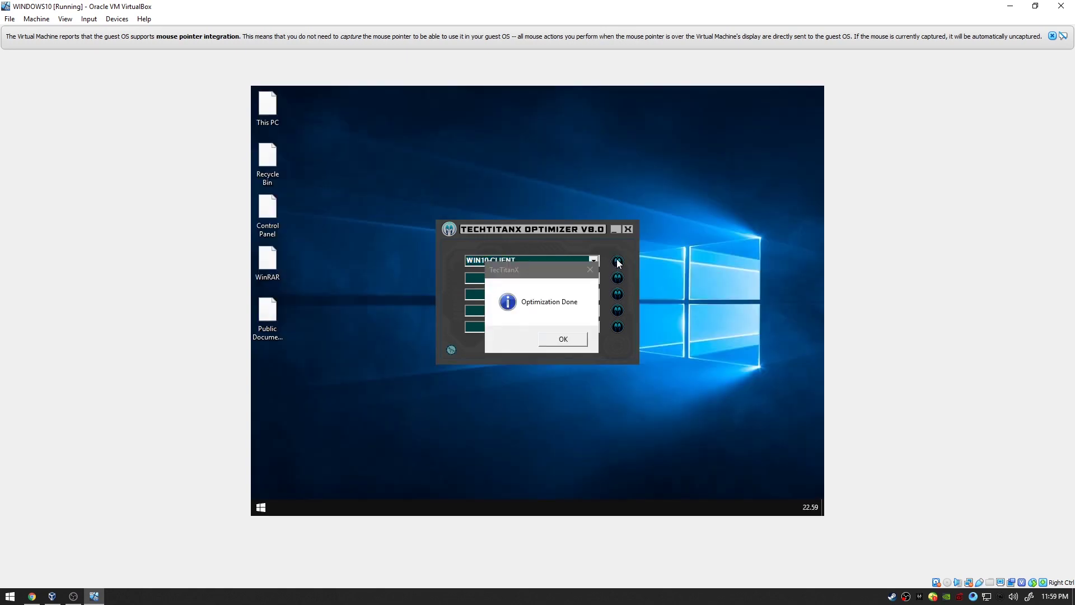
{"action": "left_click", "coordinate": [566, 338]}
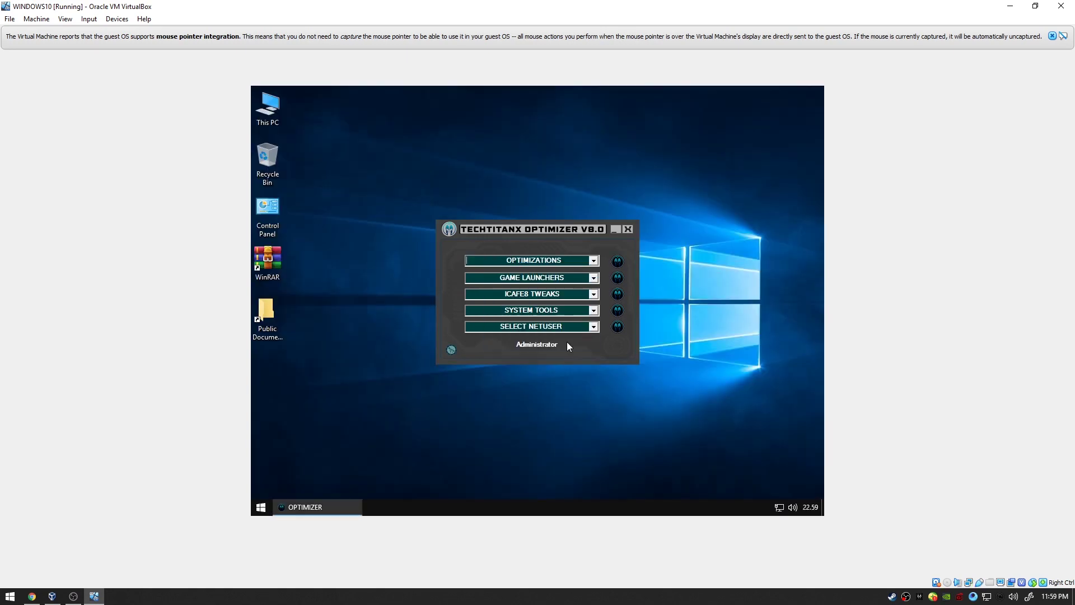
{"action": "left_click", "coordinate": [627, 230]}
Launch SUPERTITAN X-OFFLINE MODE as administrator from the shared FILES\SUPERTITANX folder and return to FILES.
{"action": "double_click", "coordinate": [271, 314]}
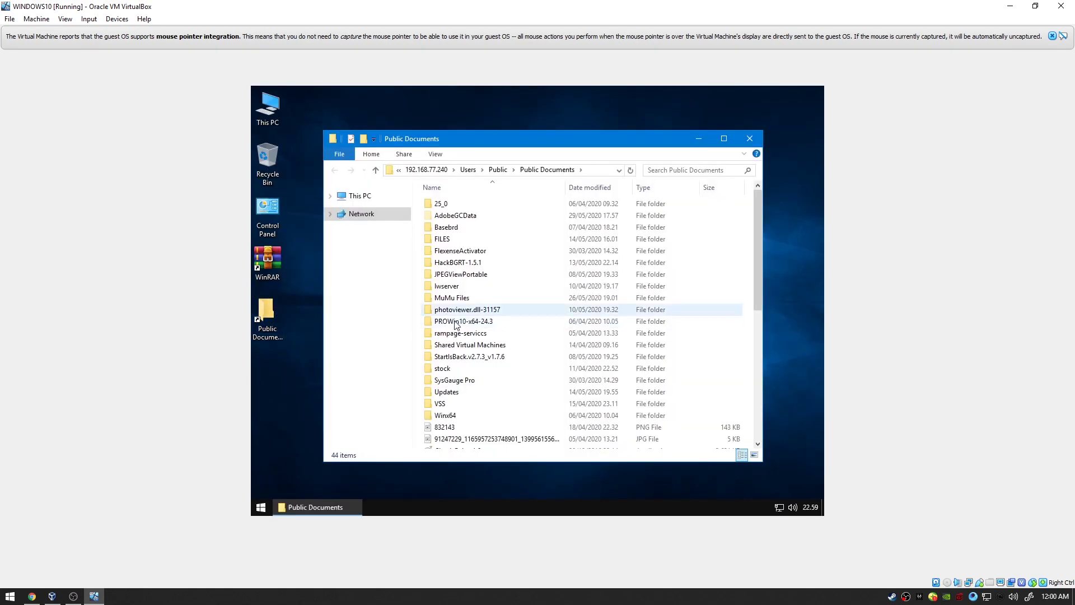
{"action": "key", "text": "s"}
{"action": "double_click", "coordinate": [463, 239]}
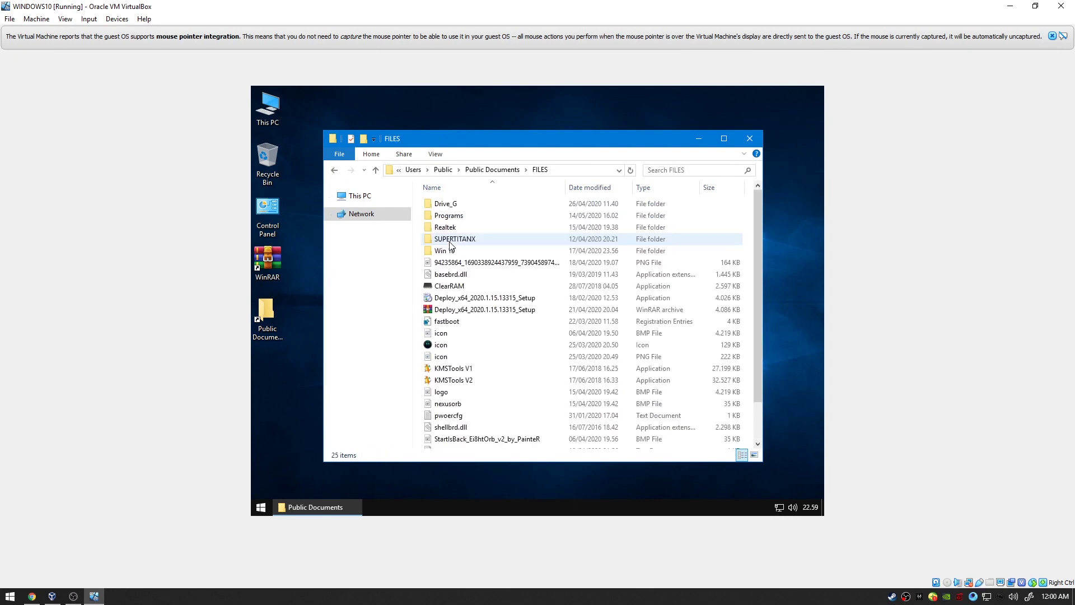
{"action": "double_click", "coordinate": [463, 236]}
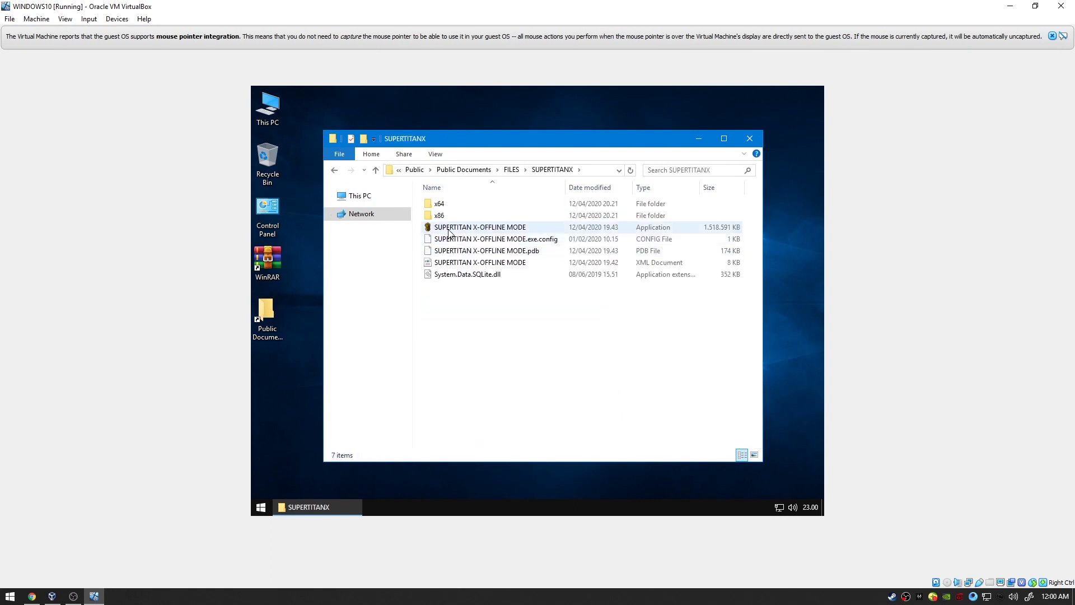
{"action": "right_click", "coordinate": [450, 228]}
{"action": "left_click", "coordinate": [470, 249]}
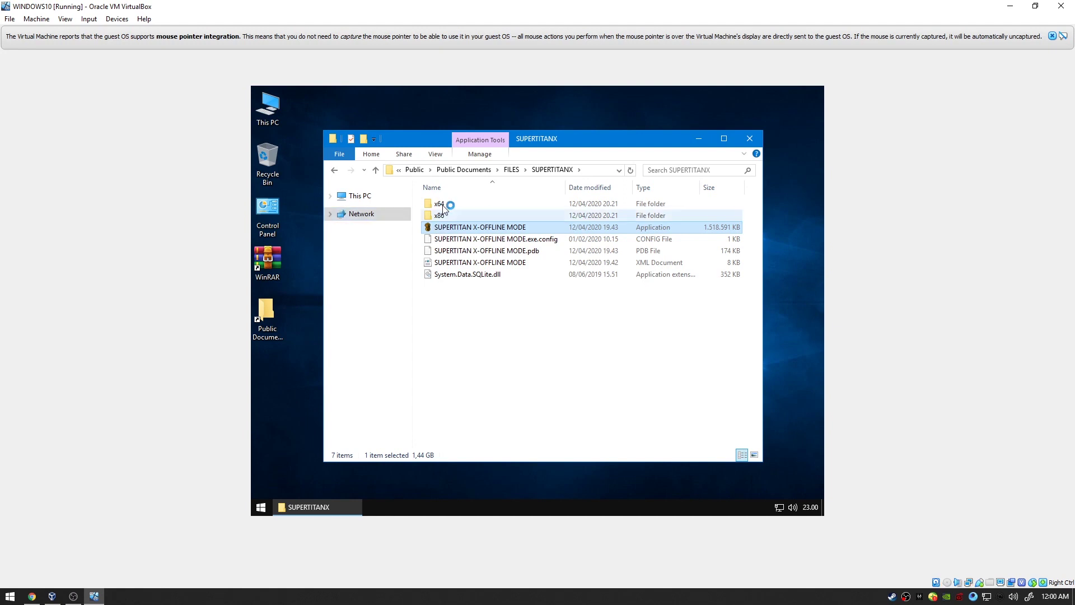
{"action": "left_click", "coordinate": [338, 174]}
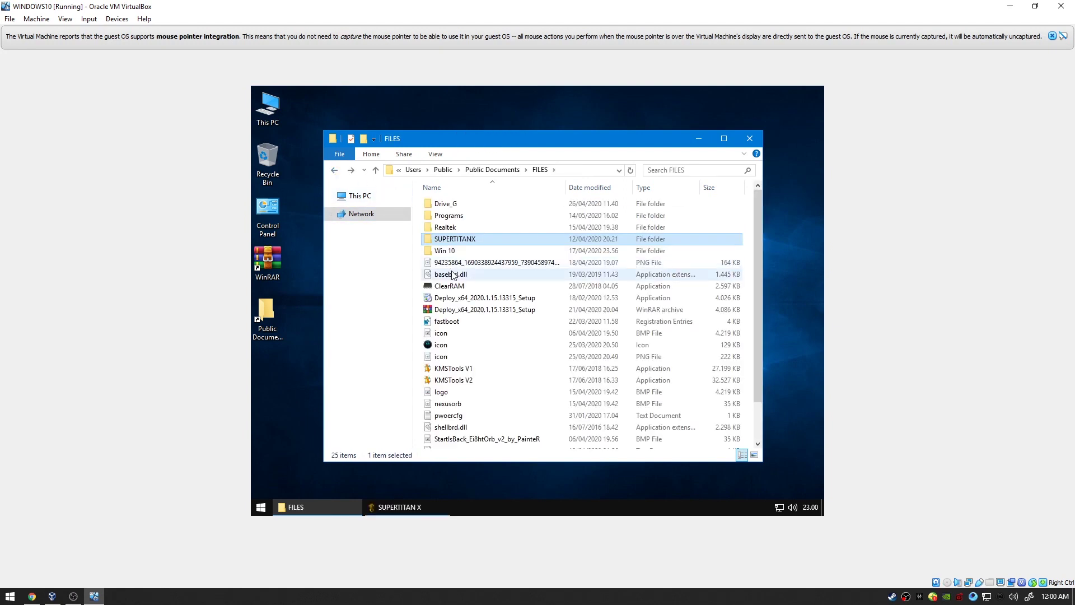
Bring SUPERTITAN X to the front, choose VCREDIST from its system tools, and run it.
{"action": "left_click", "coordinate": [400, 507]}
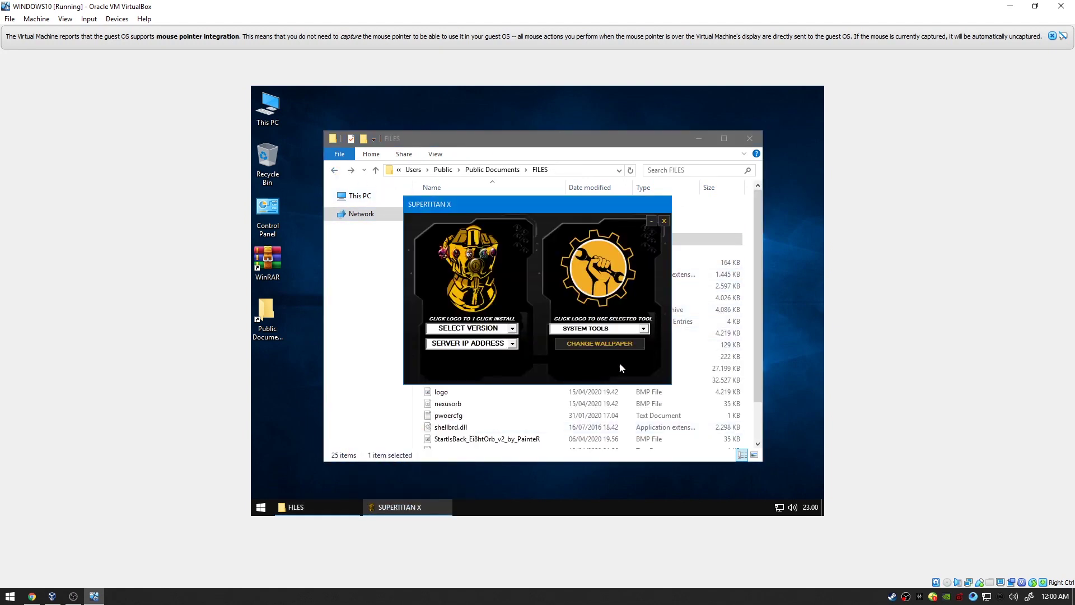
{"action": "left_click", "coordinate": [590, 289]}
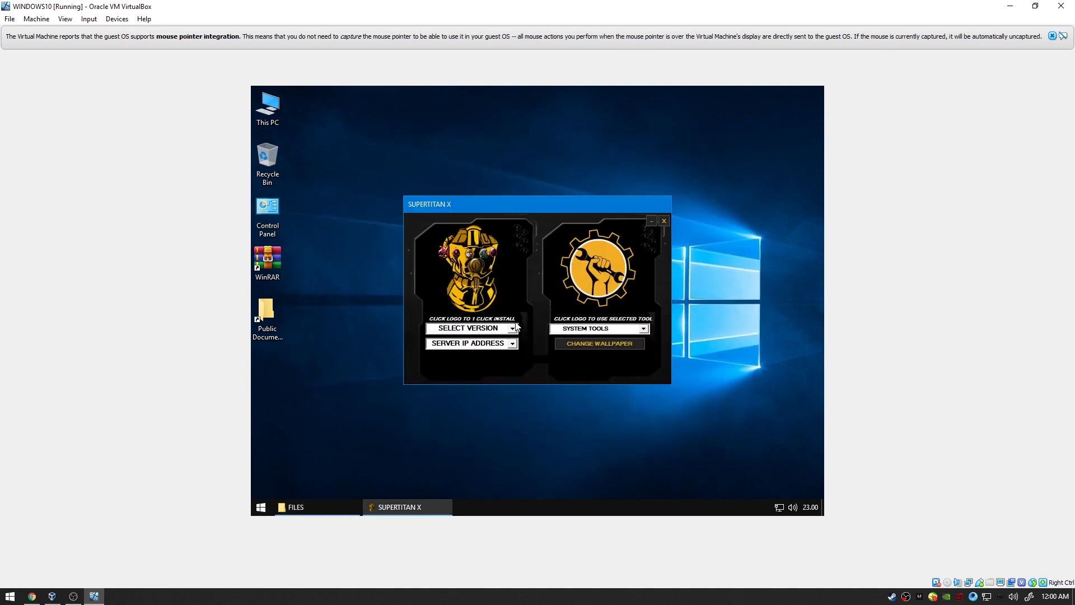
{"action": "left_click", "coordinate": [643, 329]}
{"action": "scroll", "coordinate": [645, 334], "scroll_direction": "down", "scroll_amount": 5}
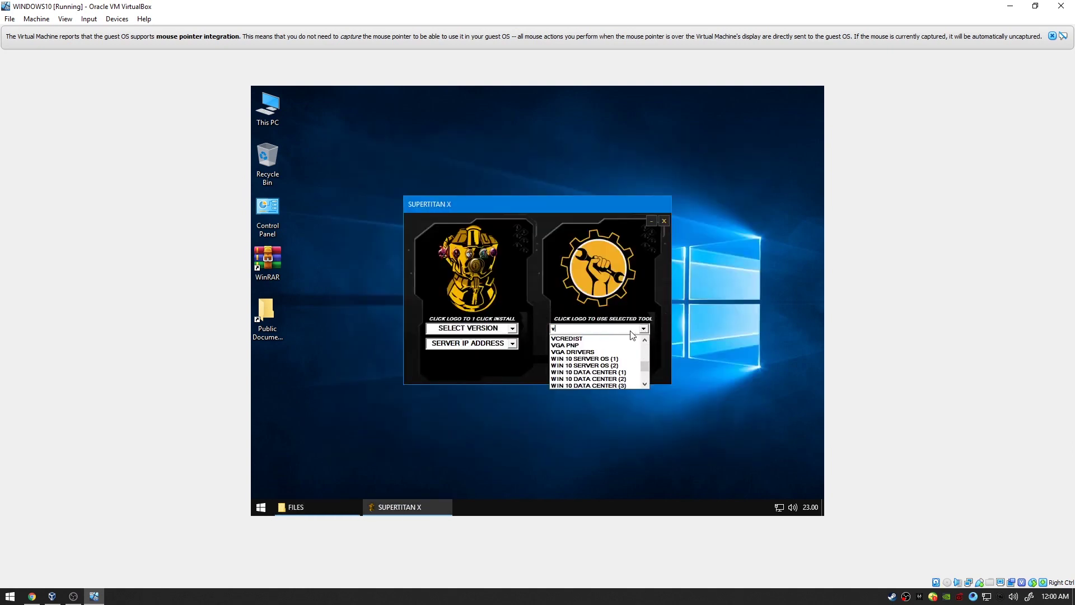
{"action": "left_click", "coordinate": [613, 339]}
{"action": "left_click", "coordinate": [593, 328]}
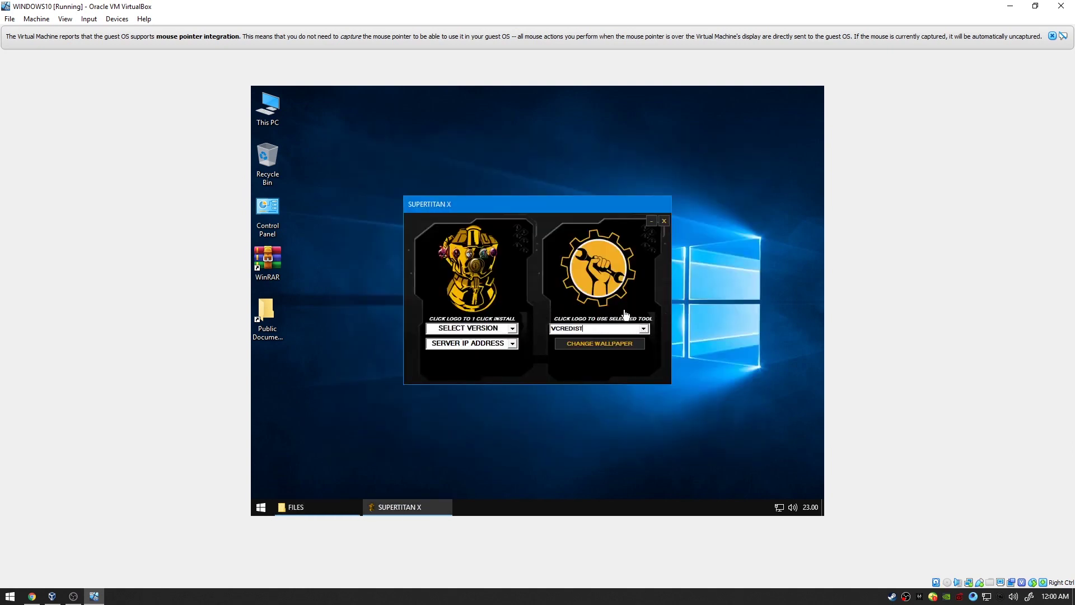
{"action": "left_click", "coordinate": [596, 273]}
Launch KMS Tools from the SUPERTITAN X system tools, start KMSAuto Lite, and close SUPERTITAN X.
{"action": "left_click", "coordinate": [664, 221]}
{"action": "left_click", "coordinate": [644, 330]}
{"action": "left_click", "coordinate": [599, 339]}
{"action": "left_click", "coordinate": [605, 277]}
{"action": "left_click", "coordinate": [554, 255]}
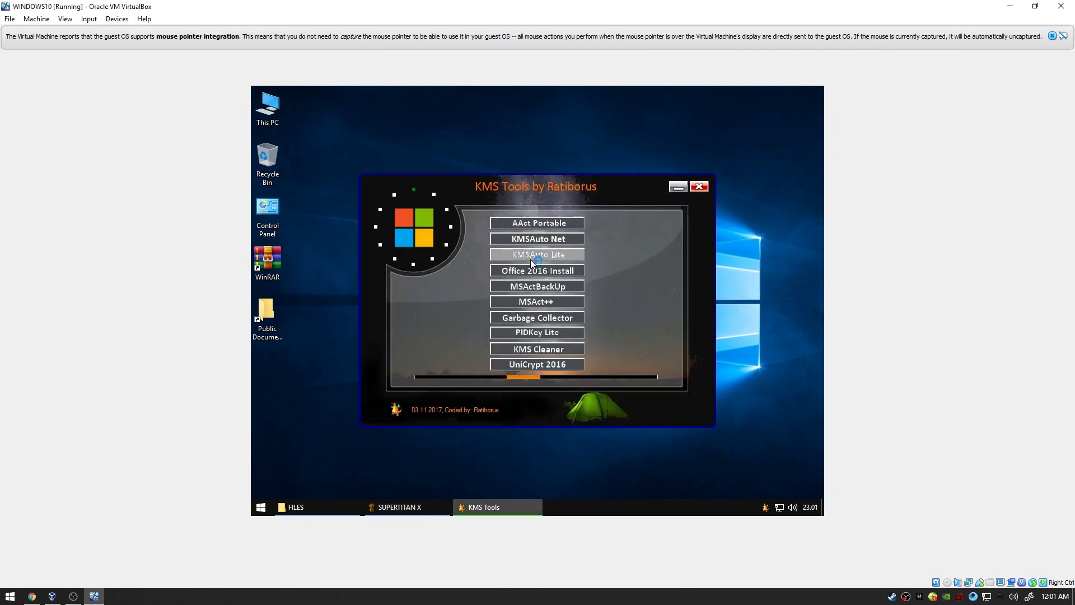
{"action": "left_click", "coordinate": [425, 507]}
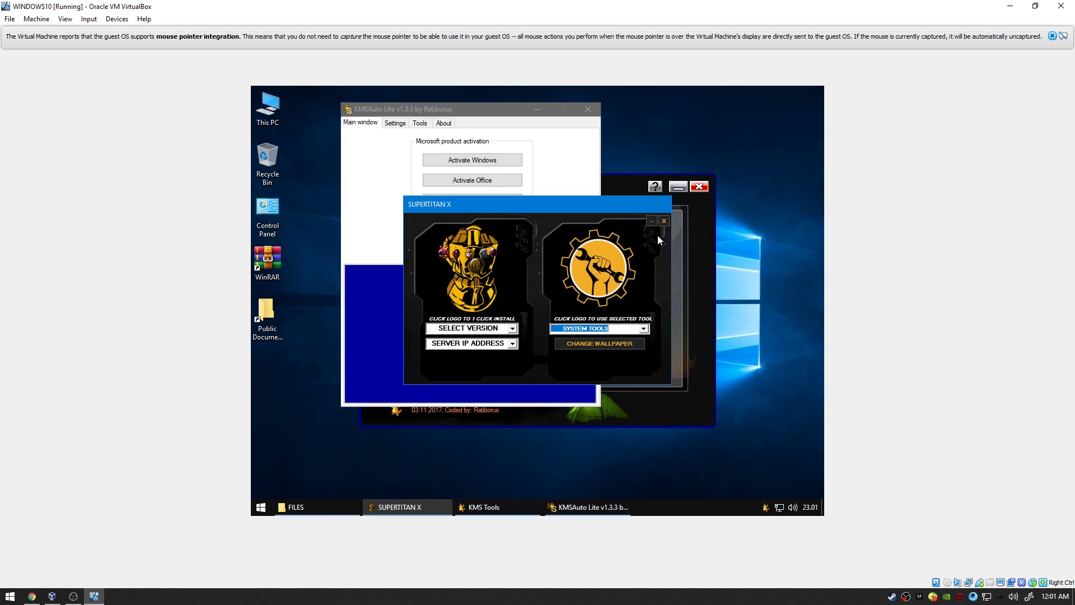
{"action": "left_click", "coordinate": [664, 220]}
Install the Windows GVLK key and run the Windows activation in KMSAuto Lite, closing KMS Tools.
{"action": "left_click", "coordinate": [469, 253]}
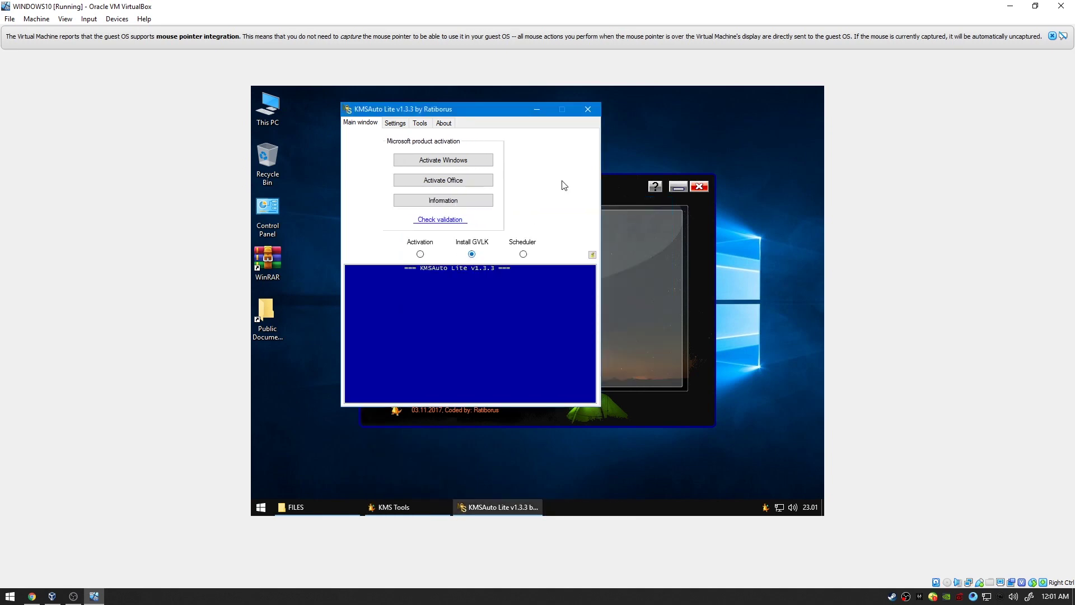
{"action": "left_click", "coordinate": [559, 166]}
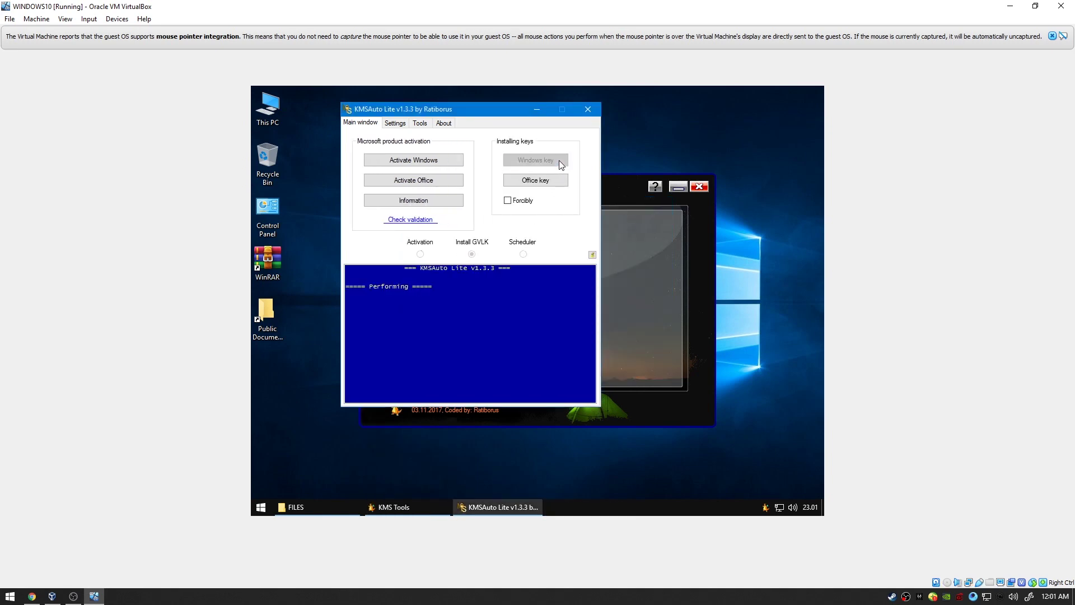
{"action": "left_click", "coordinate": [610, 215]}
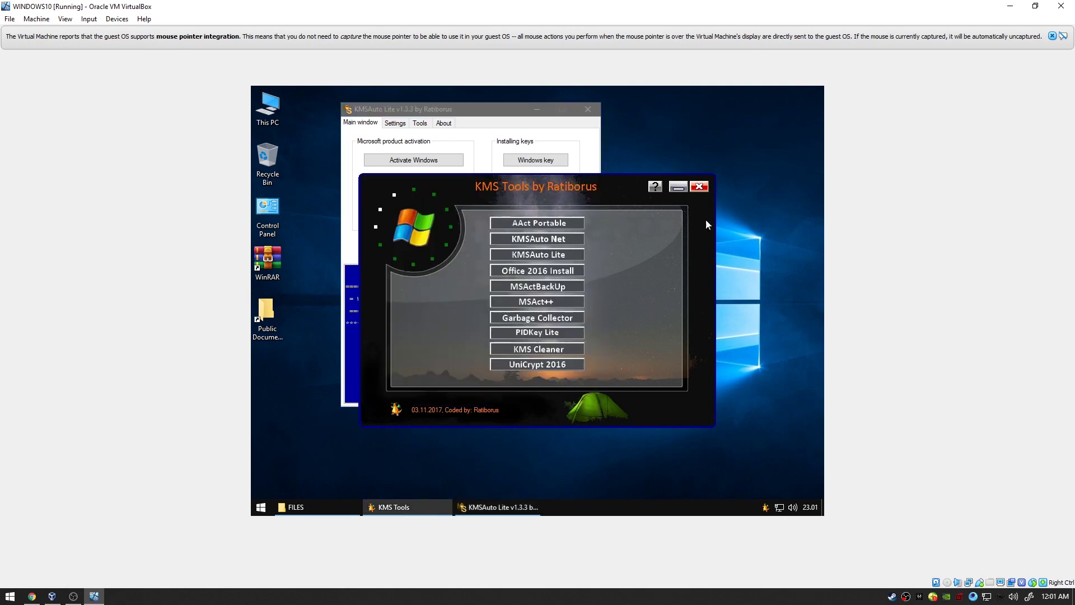
{"action": "left_click", "coordinate": [705, 185]}
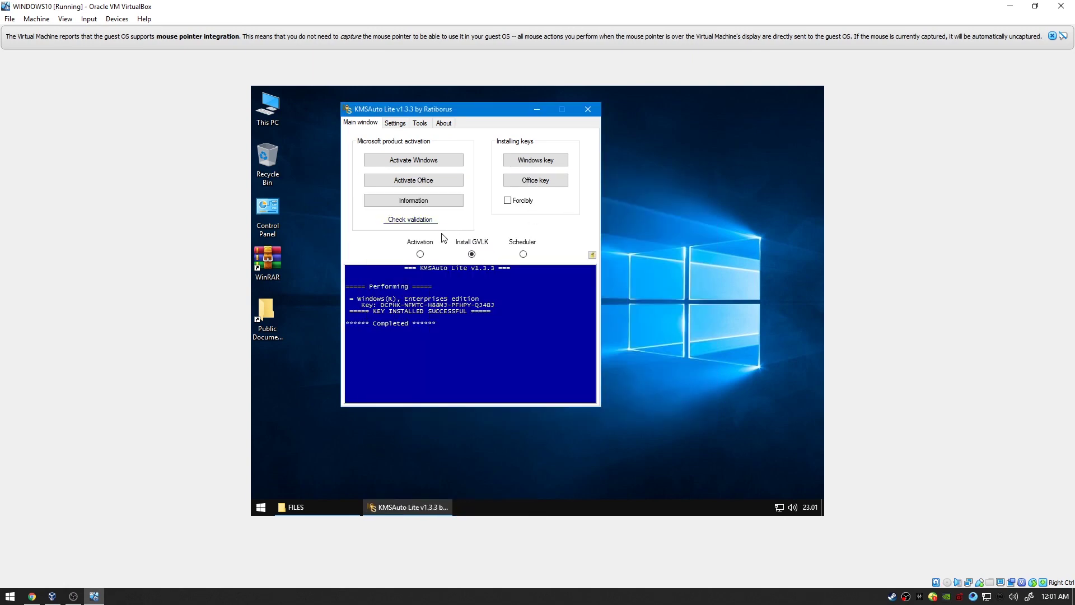
{"action": "left_click", "coordinate": [421, 255]}
{"action": "left_click", "coordinate": [438, 162]}
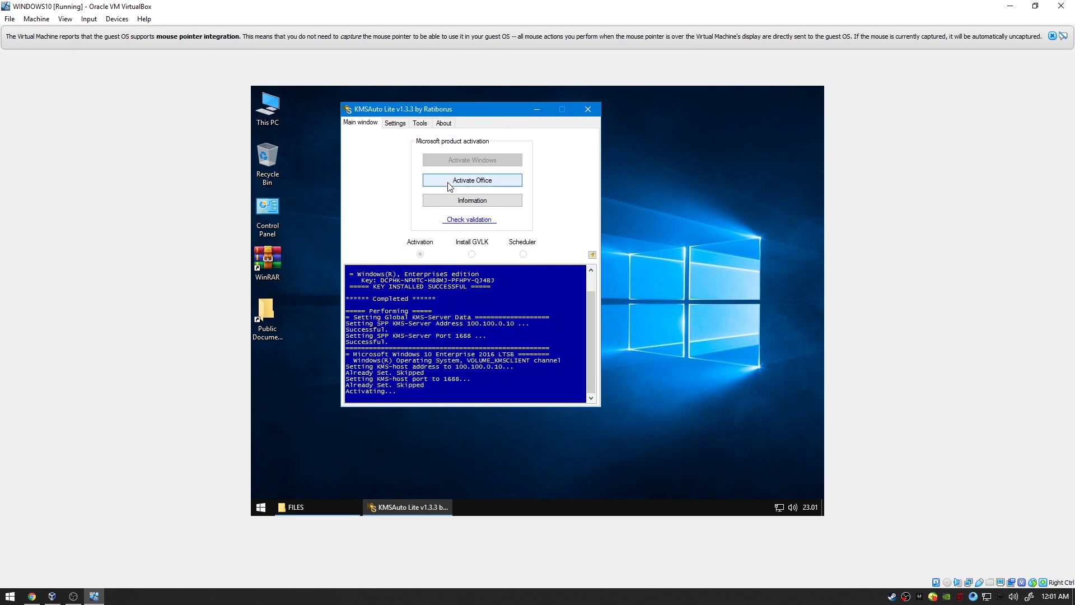
Set the taskbar to combine its buttons with "Always, hide labels", and close Settings and KMSAuto Lite.
{"action": "right_click", "coordinate": [523, 508]}
{"action": "left_click", "coordinate": [543, 500]}
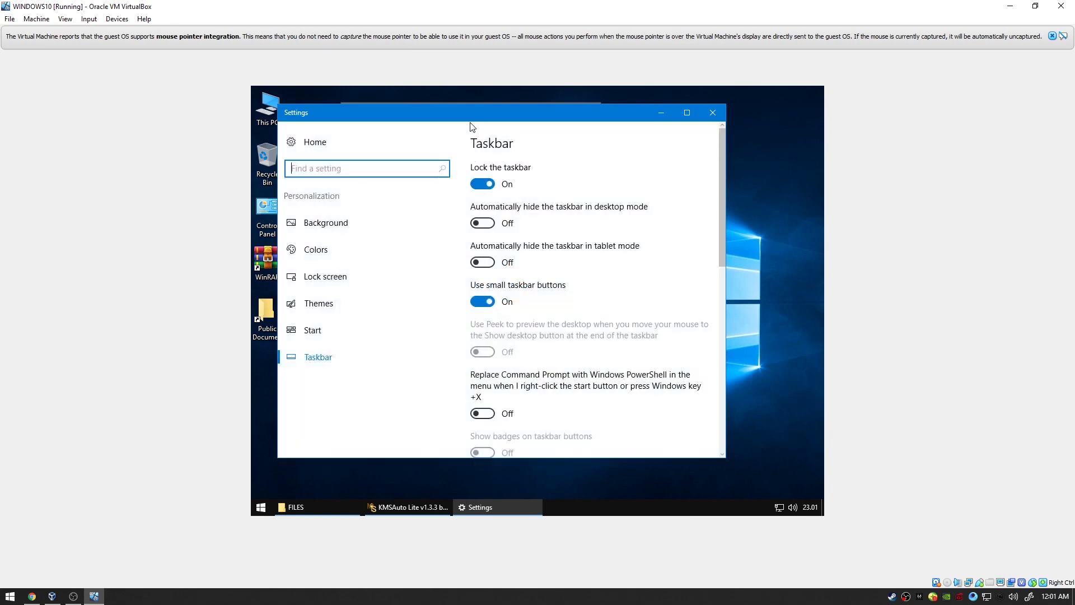
{"action": "scroll", "coordinate": [580, 317], "scroll_direction": "down", "scroll_amount": 3}
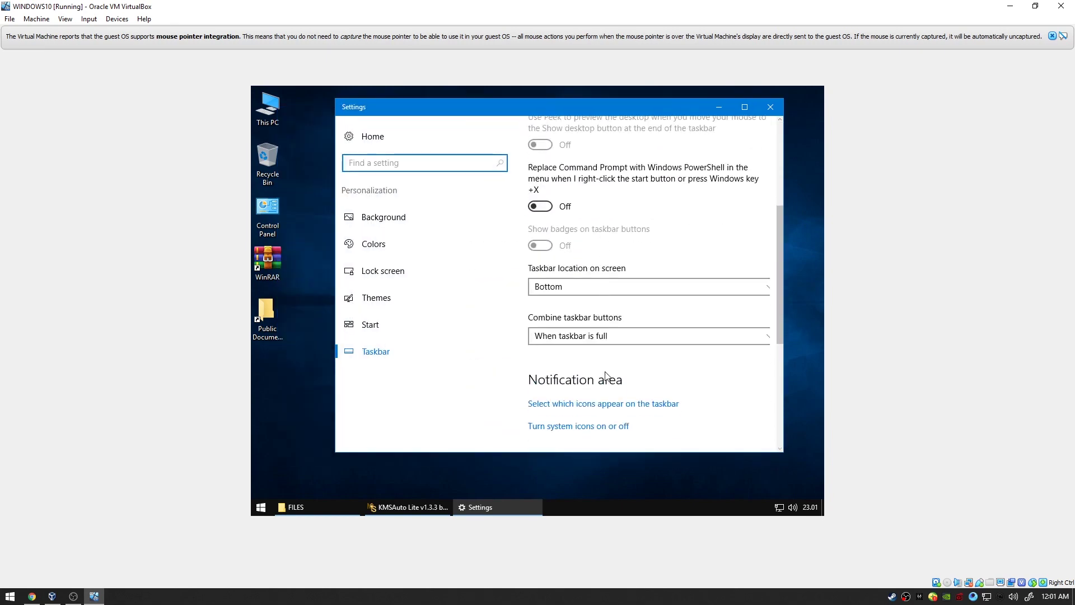
{"action": "left_click", "coordinate": [591, 337]}
{"action": "left_click", "coordinate": [582, 322]}
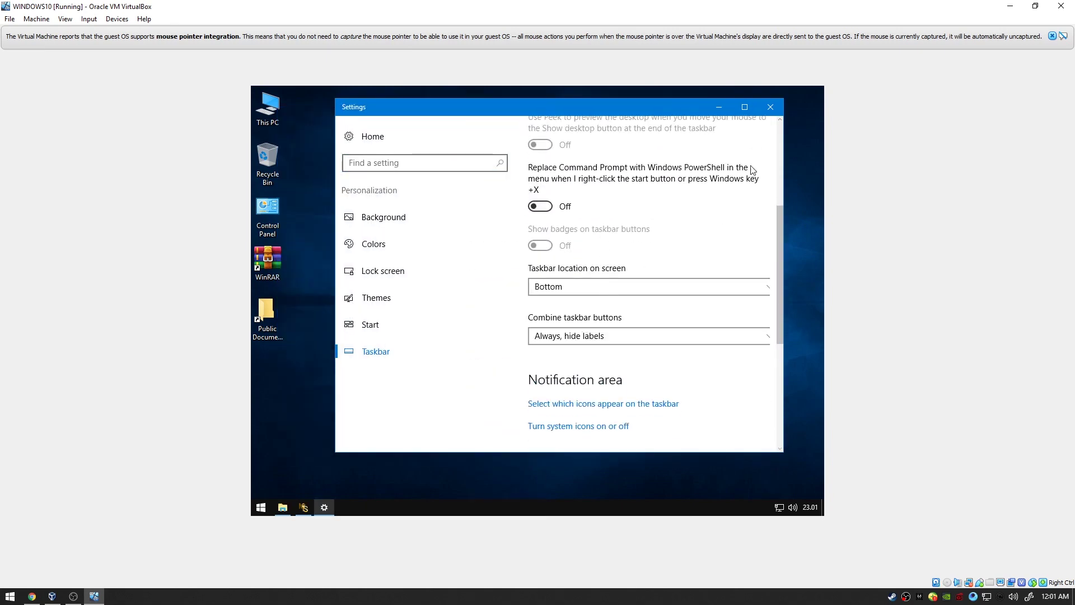
{"action": "left_click", "coordinate": [770, 106]}
{"action": "left_click", "coordinate": [588, 109]}
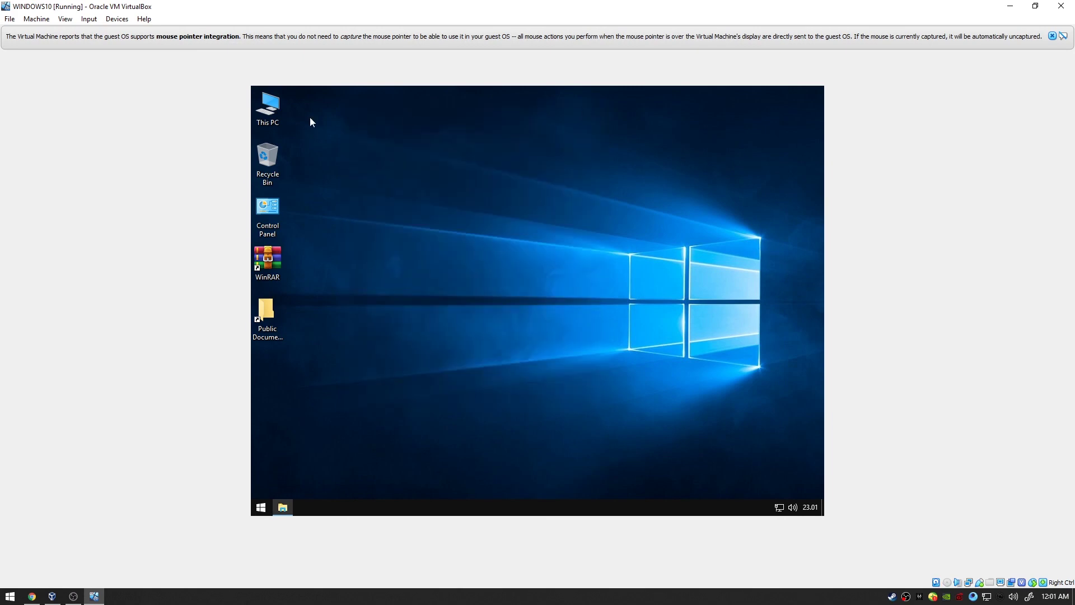
Check the Windows activation status in the System properties of This PC and close the window.
{"action": "right_click", "coordinate": [264, 112]}
{"action": "left_click", "coordinate": [307, 240]}
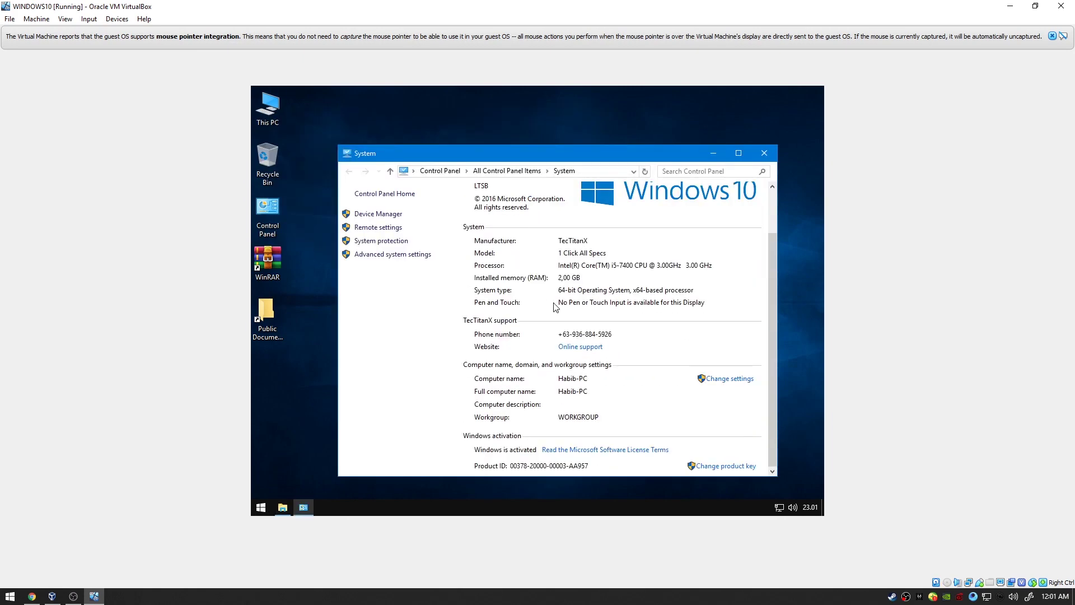
{"action": "left_click", "coordinate": [765, 153]}
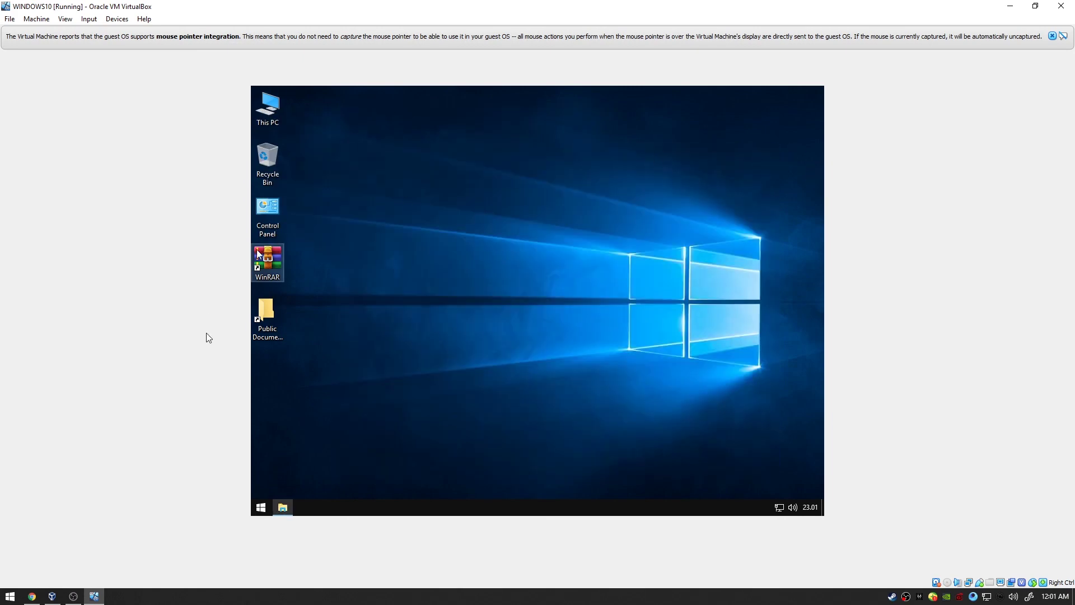
Turn off automatic paging file management for all drives and set drive C: to System managed size.
{"action": "right_click", "coordinate": [270, 120]}
{"action": "left_click", "coordinate": [313, 250]}
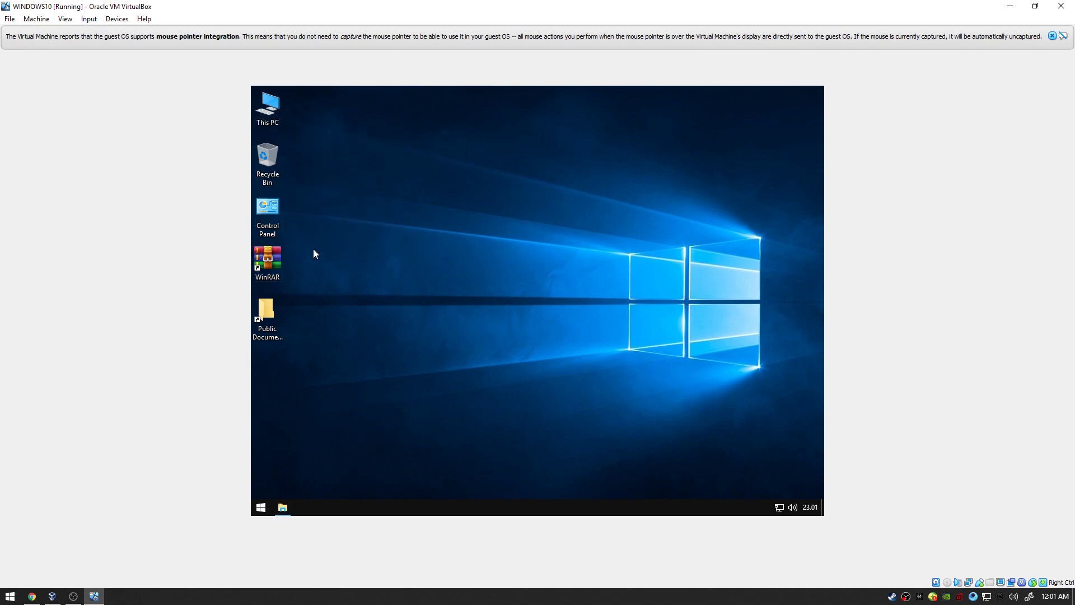
{"action": "left_click", "coordinate": [403, 257]}
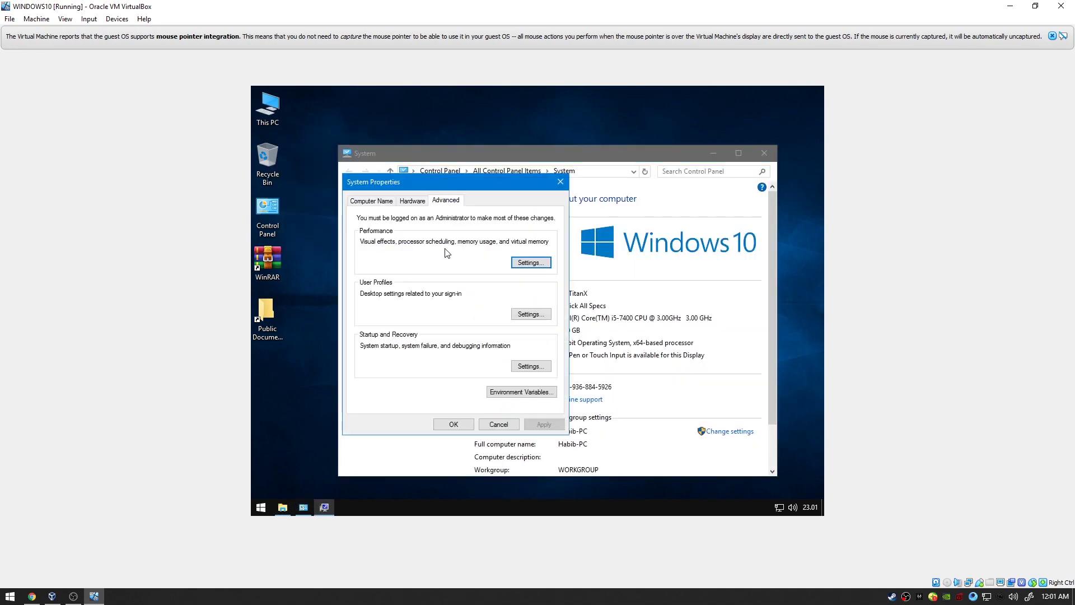
{"action": "left_click", "coordinate": [515, 262]}
{"action": "left_click", "coordinate": [426, 184]}
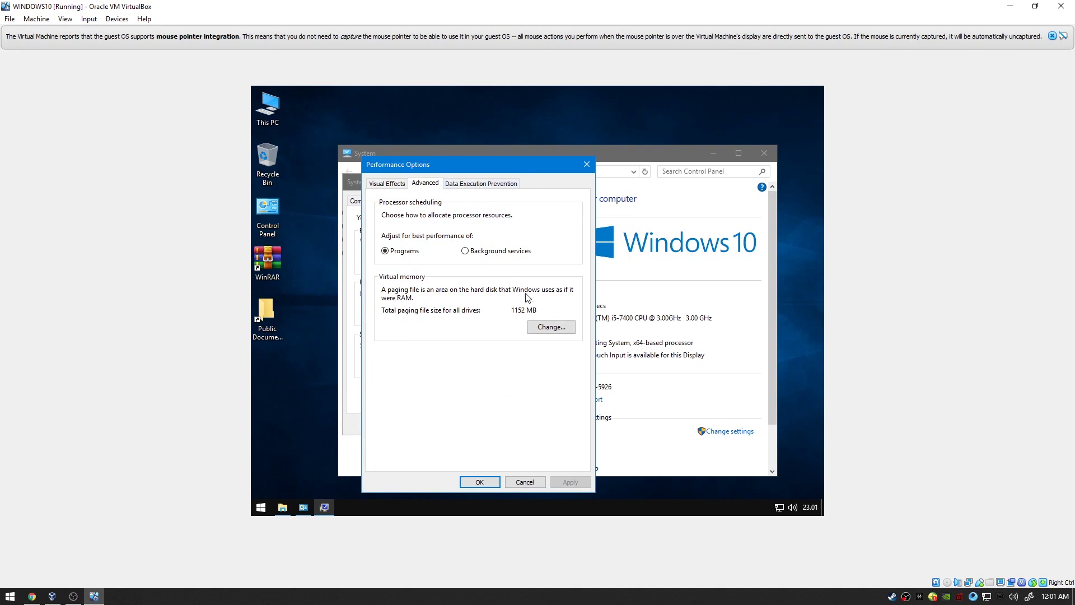
{"action": "left_click", "coordinate": [546, 328]}
{"action": "left_click", "coordinate": [421, 216]}
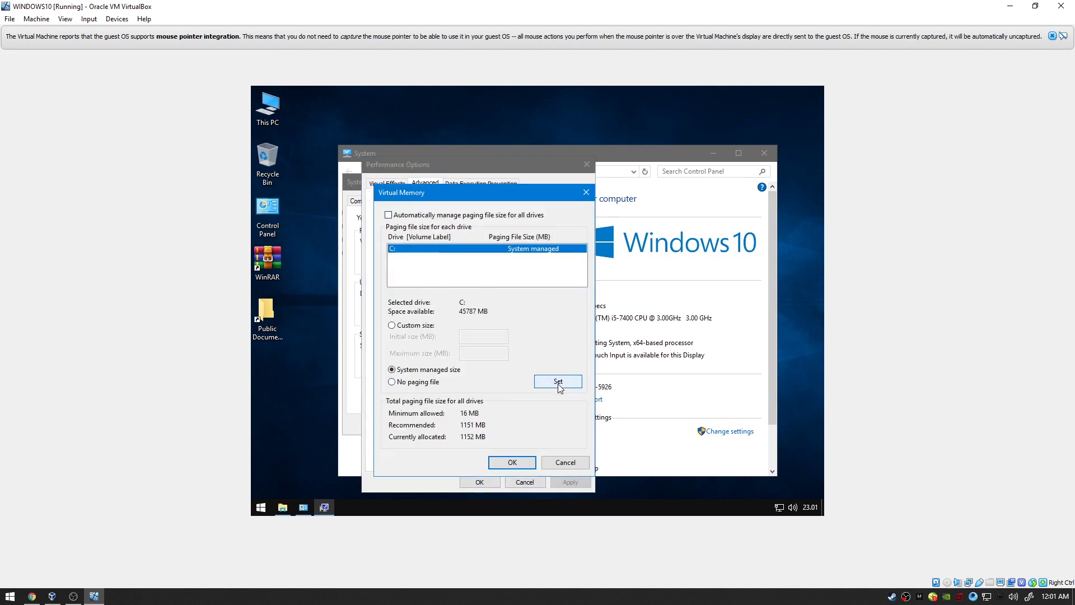
{"action": "left_click", "coordinate": [512, 462]}
{"action": "left_click", "coordinate": [627, 340]}
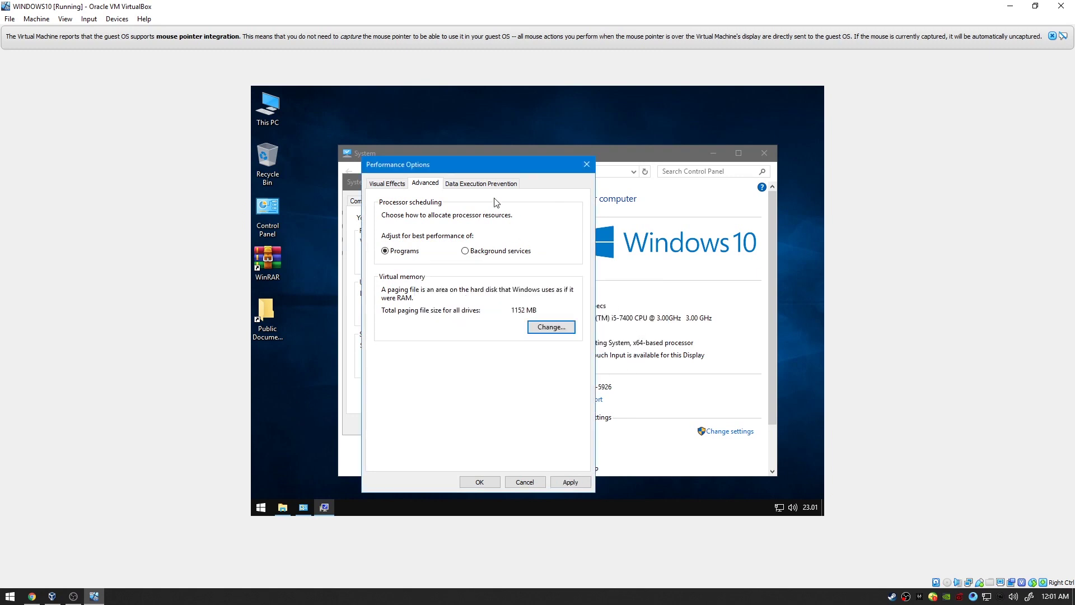
Review the Data Execution Prevention and Visual Effects settings and accept the Performance Options.
{"action": "left_click", "coordinate": [483, 185]}
{"action": "left_click", "coordinate": [425, 184]}
{"action": "left_click", "coordinate": [386, 183]}
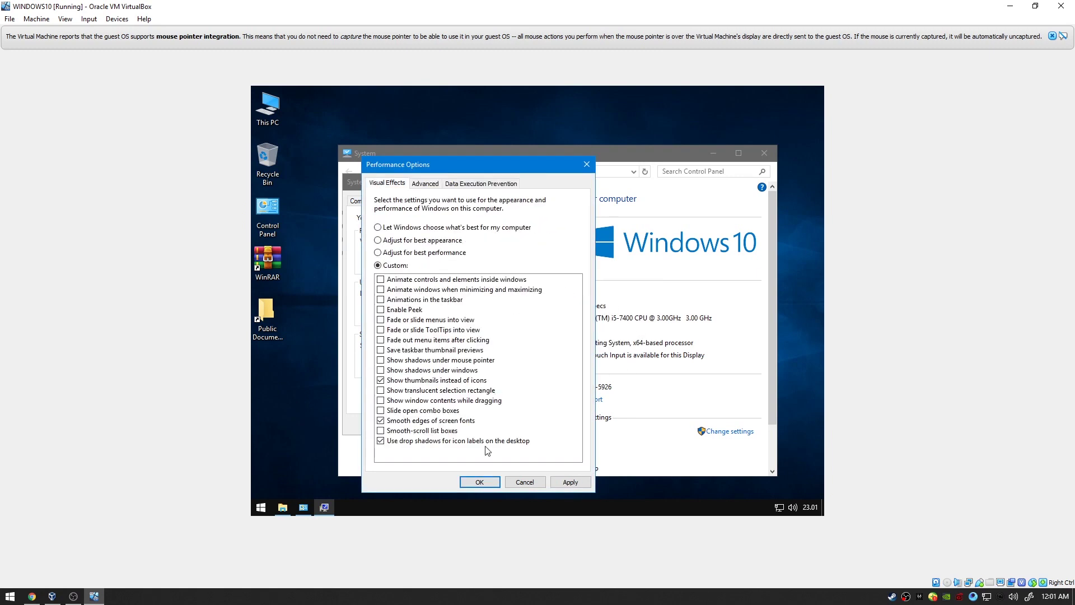
{"action": "left_click", "coordinate": [479, 482]}
Review the Startup and Recovery settings for system startup and system failure and accept them.
{"action": "left_click", "coordinate": [544, 368]}
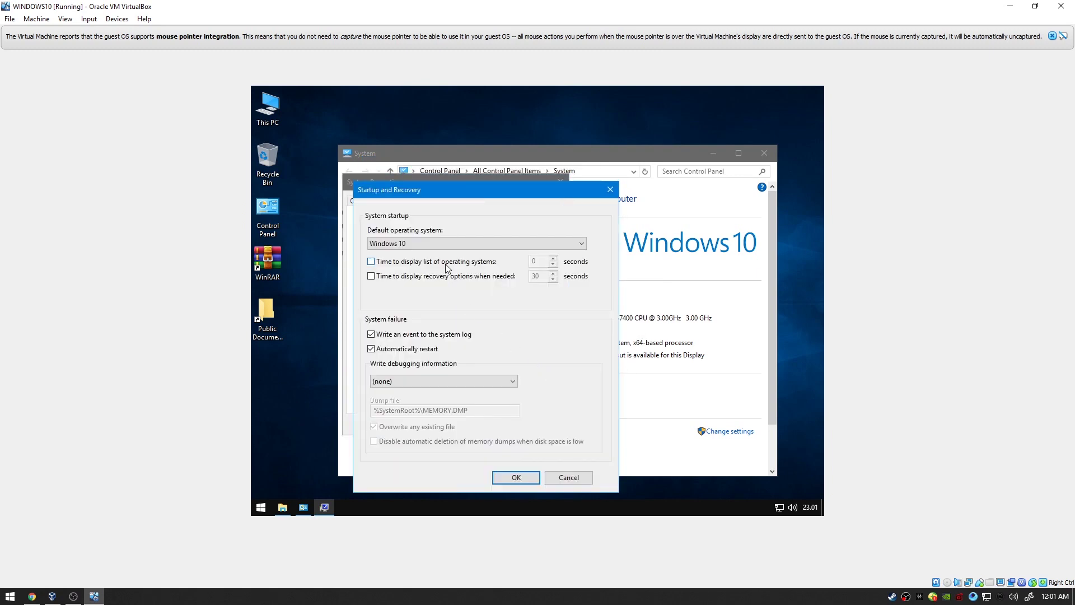
{"action": "left_click", "coordinate": [440, 340]}
{"action": "left_click", "coordinate": [526, 480]}
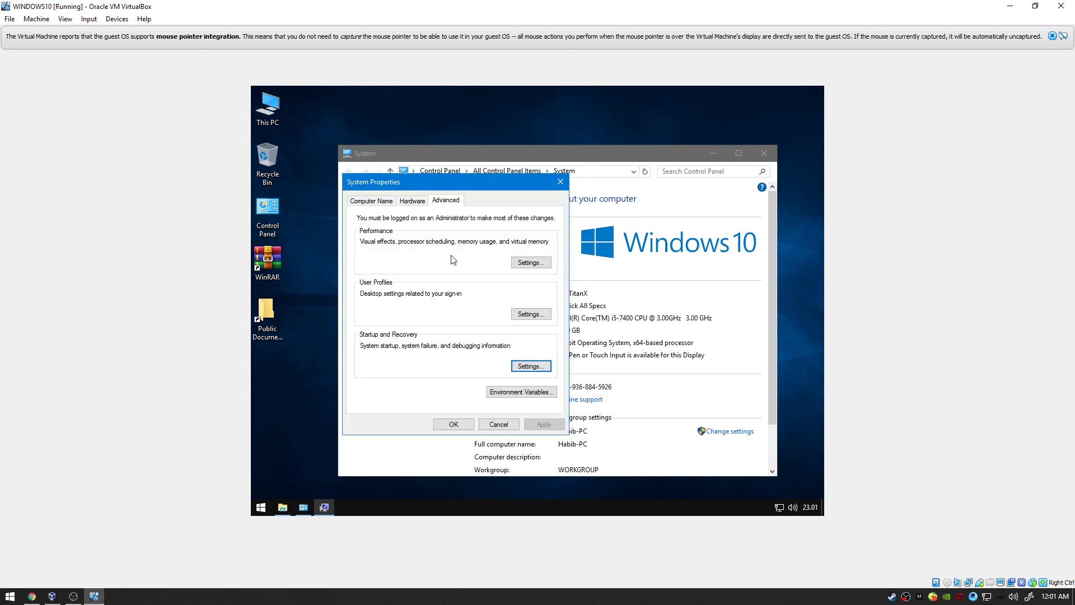
Accept the System Properties, postpone the restart, and close the System window.
{"action": "left_click", "coordinate": [412, 201]}
{"action": "left_click", "coordinate": [371, 201]}
{"action": "left_click", "coordinate": [454, 424]}
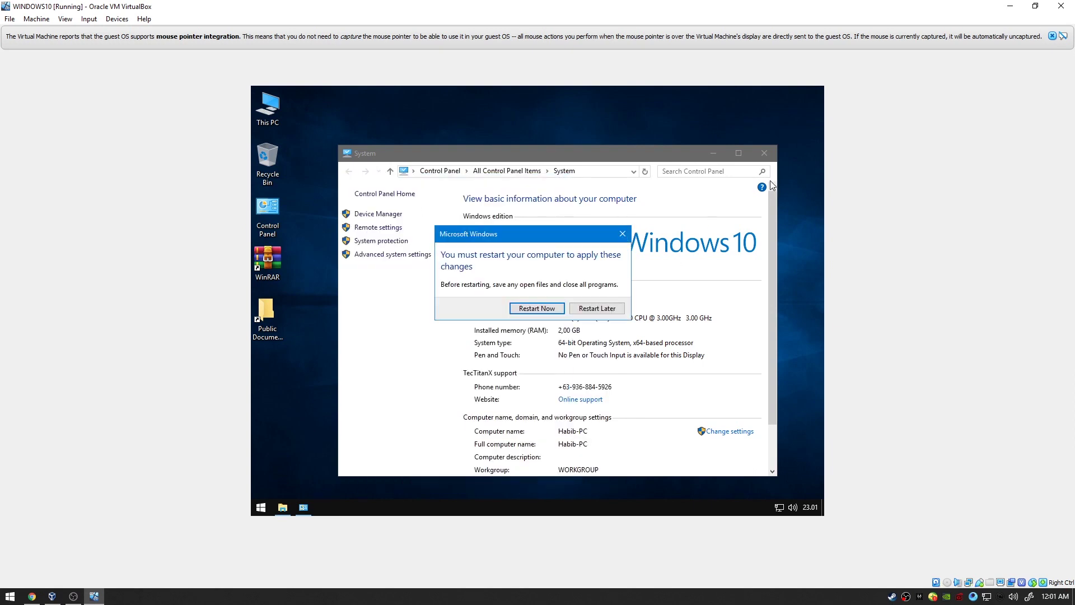
{"action": "left_click", "coordinate": [615, 308]}
{"action": "left_click", "coordinate": [763, 153]}
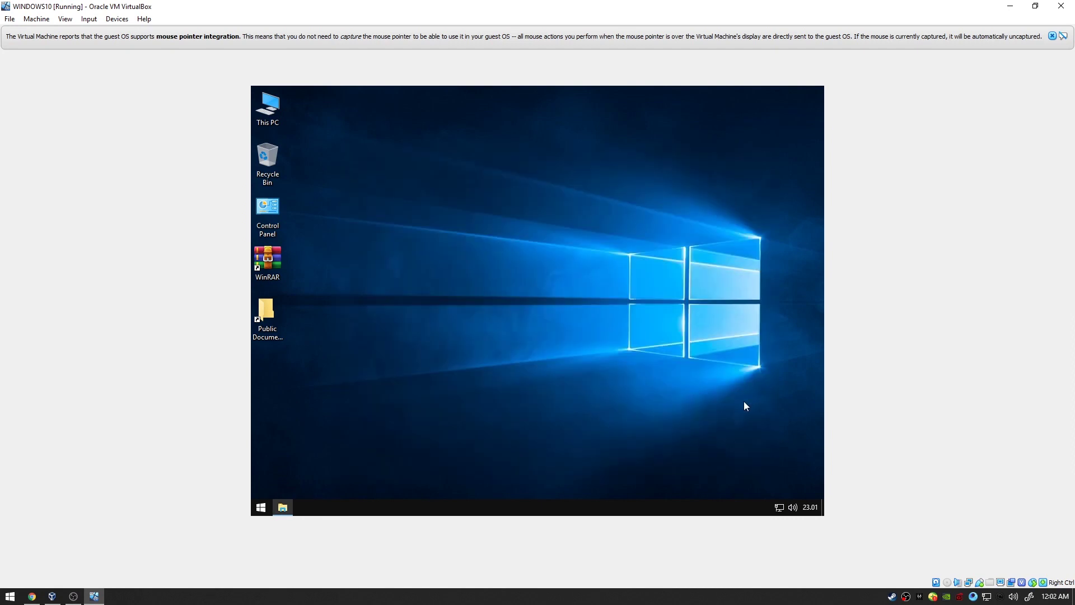
{"action": "left_click", "coordinate": [779, 508]}
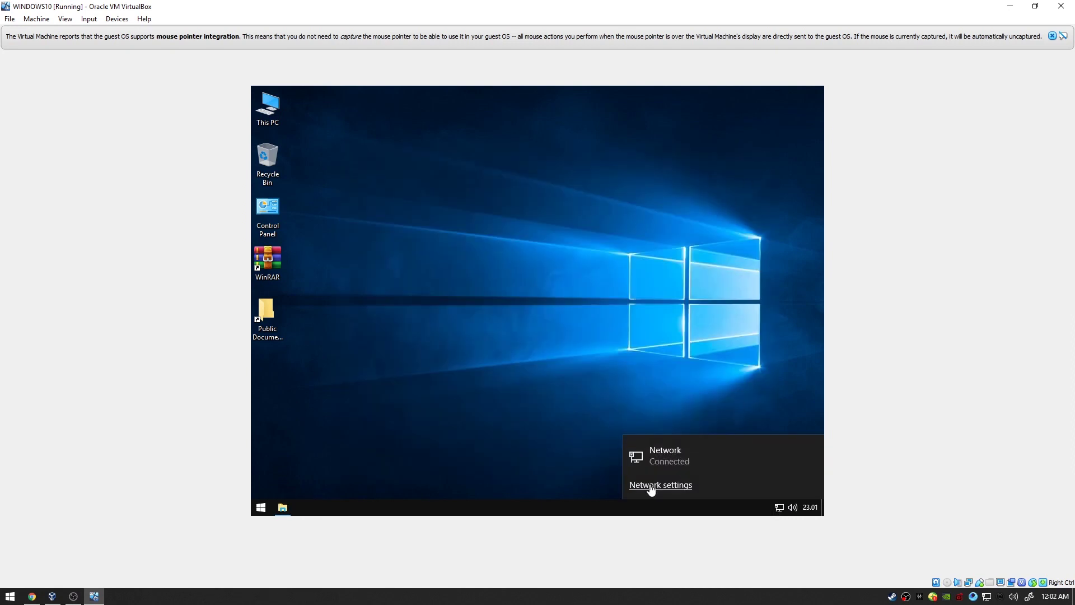
{"action": "left_click", "coordinate": [651, 489]}
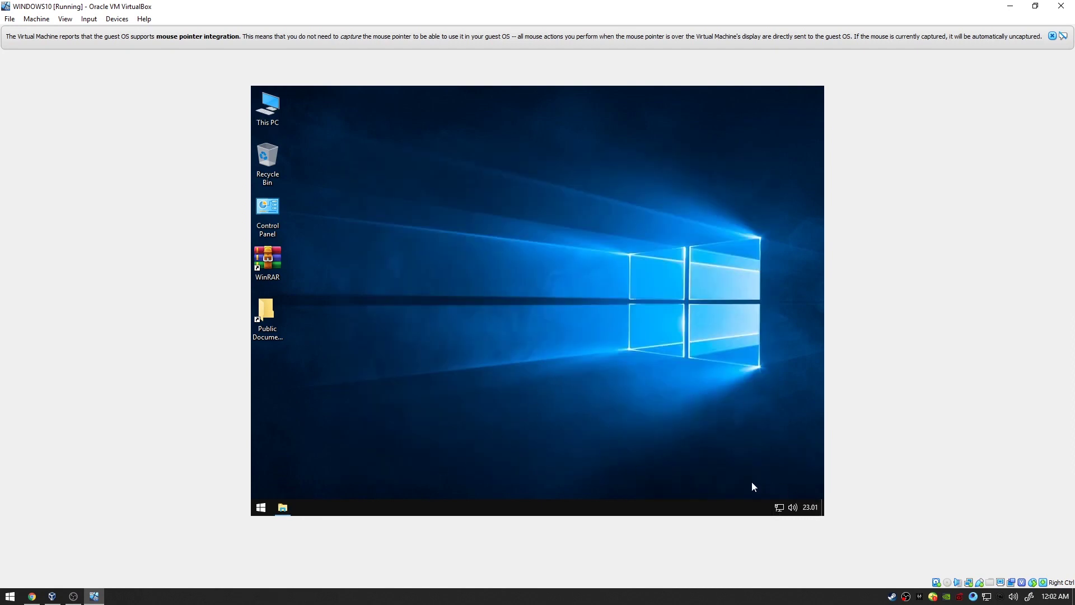
Open the date and time settings from the clock and go through Clock, Language, and Region to the Date and Time dialog.
{"action": "left_click", "coordinate": [807, 507]}
{"action": "right_click", "coordinate": [807, 507]}
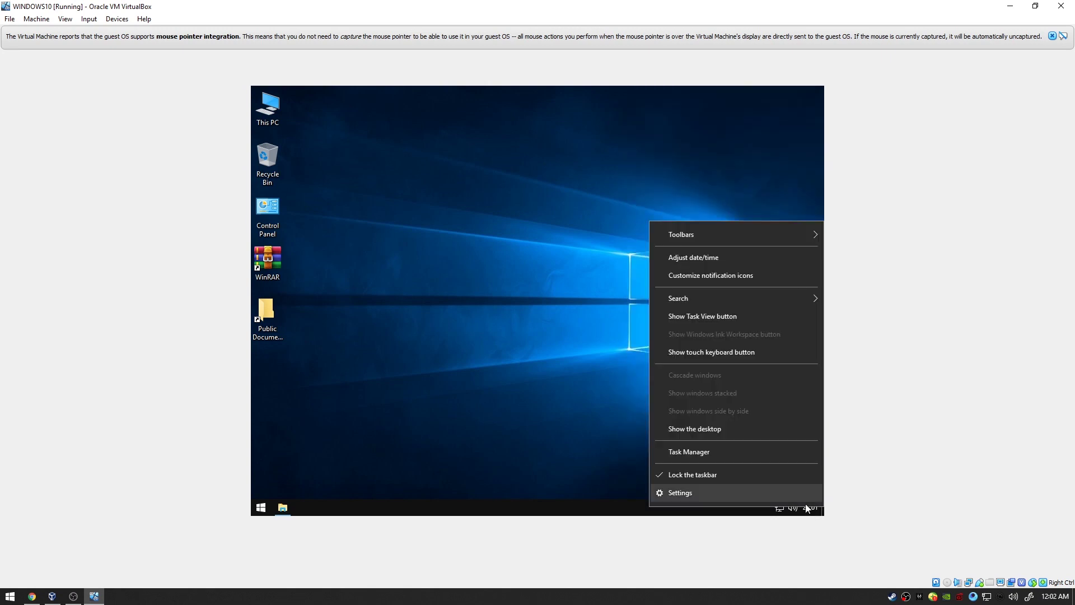
{"action": "left_click", "coordinate": [713, 258]}
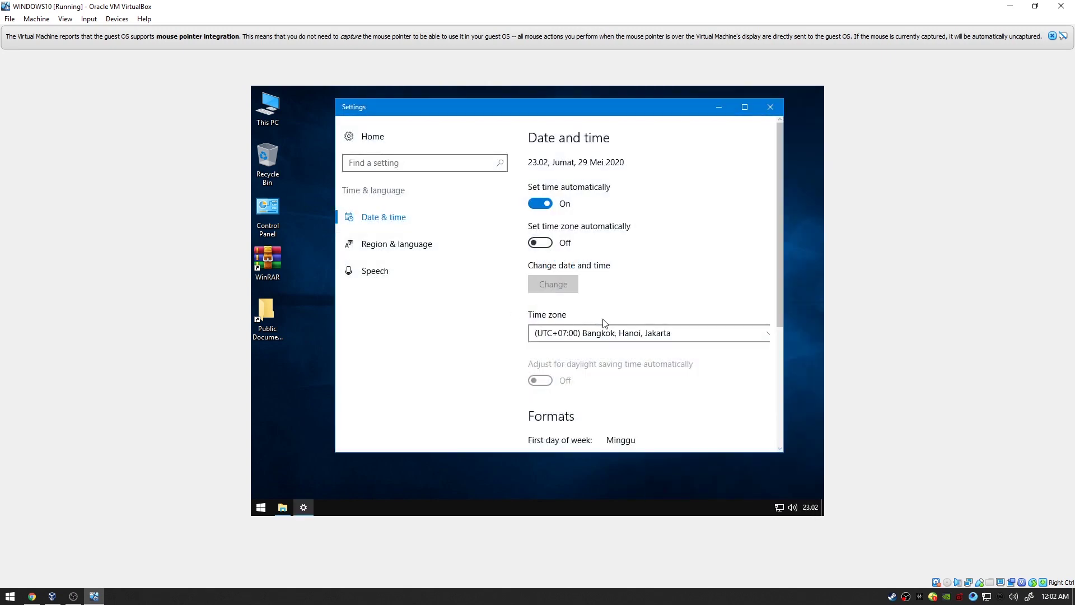
{"action": "scroll", "coordinate": [613, 336], "scroll_direction": "down", "scroll_amount": 3}
{"action": "left_click", "coordinate": [617, 392]}
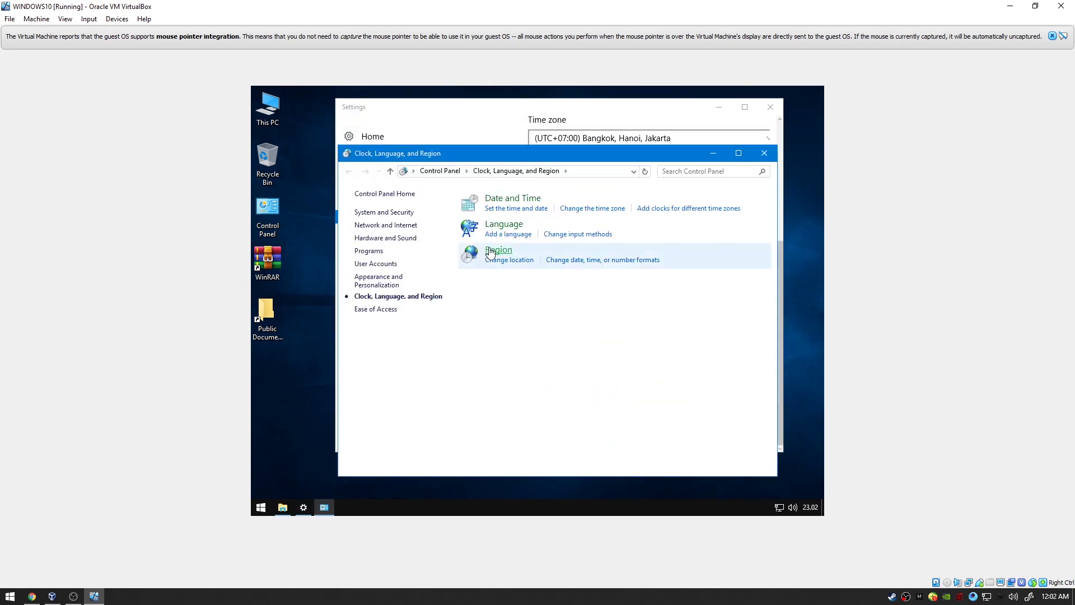
{"action": "left_click", "coordinate": [513, 201]}
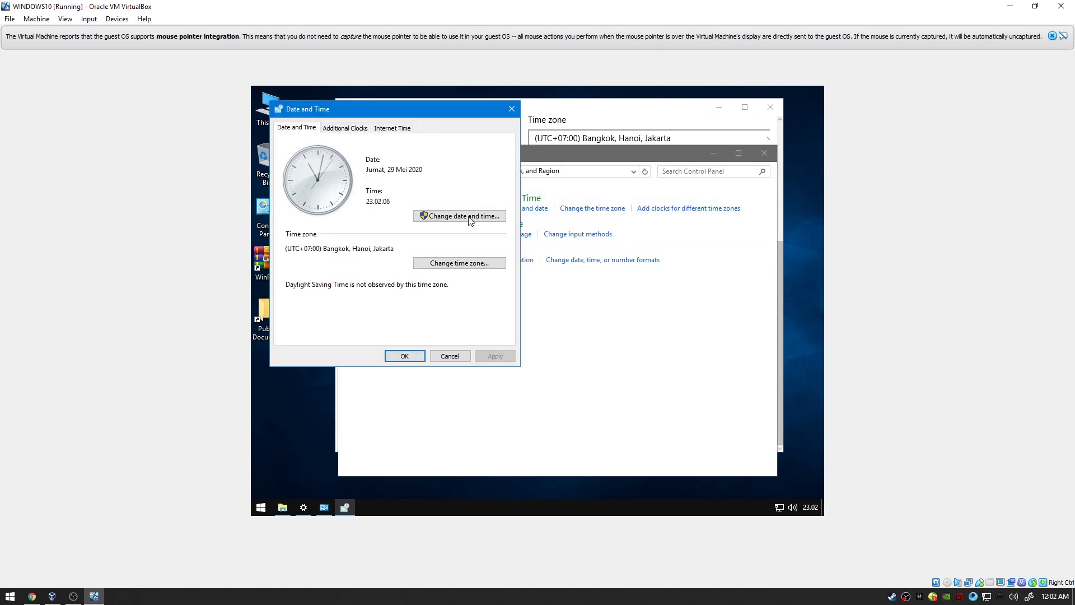
Set the time zone to (UTC+08:00) Beijing, Chongqing, Hong Kong, Urumqi, accept Date and Time, and close the remaining settings windows.
{"action": "left_click", "coordinate": [469, 263]}
{"action": "left_click", "coordinate": [409, 176]}
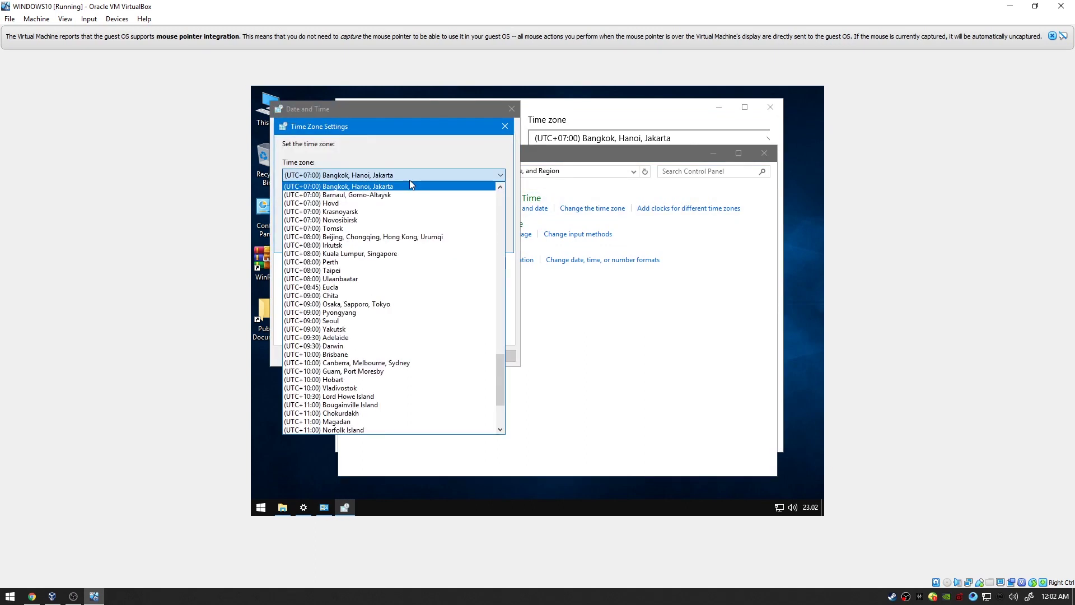
{"action": "scroll", "coordinate": [410, 218], "scroll_direction": "down", "scroll_amount": 6}
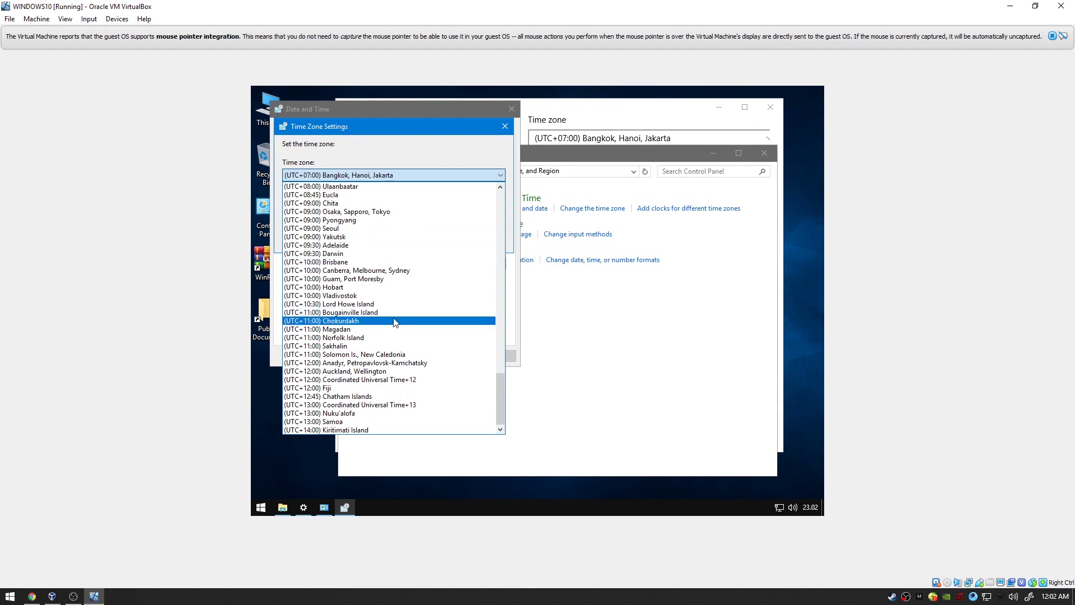
{"action": "scroll", "coordinate": [395, 297], "scroll_direction": "up", "scroll_amount": 4}
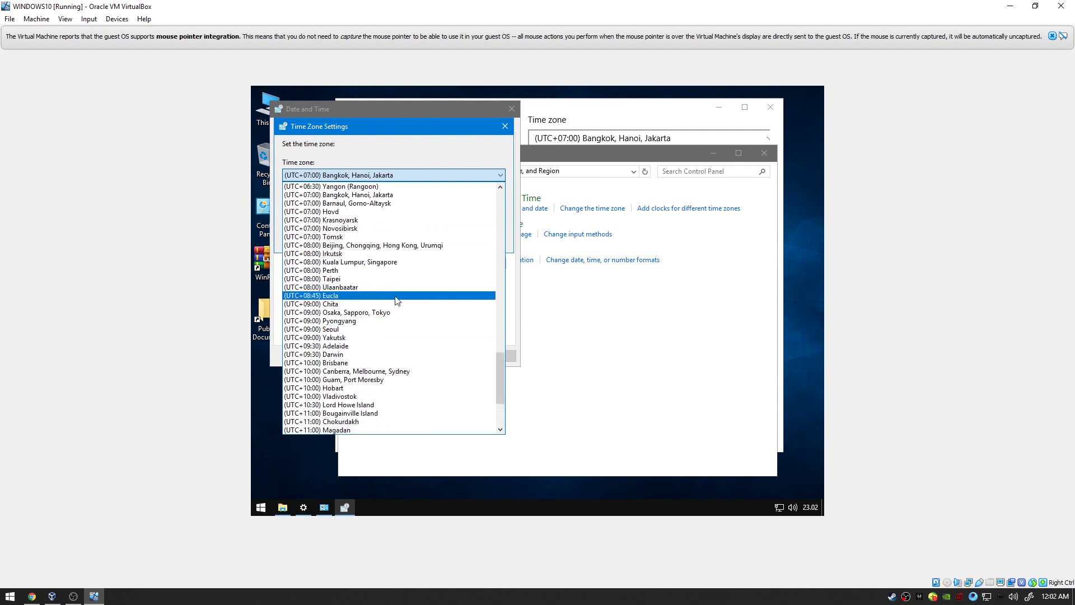
{"action": "left_click", "coordinate": [398, 255]}
{"action": "left_click", "coordinate": [434, 238]}
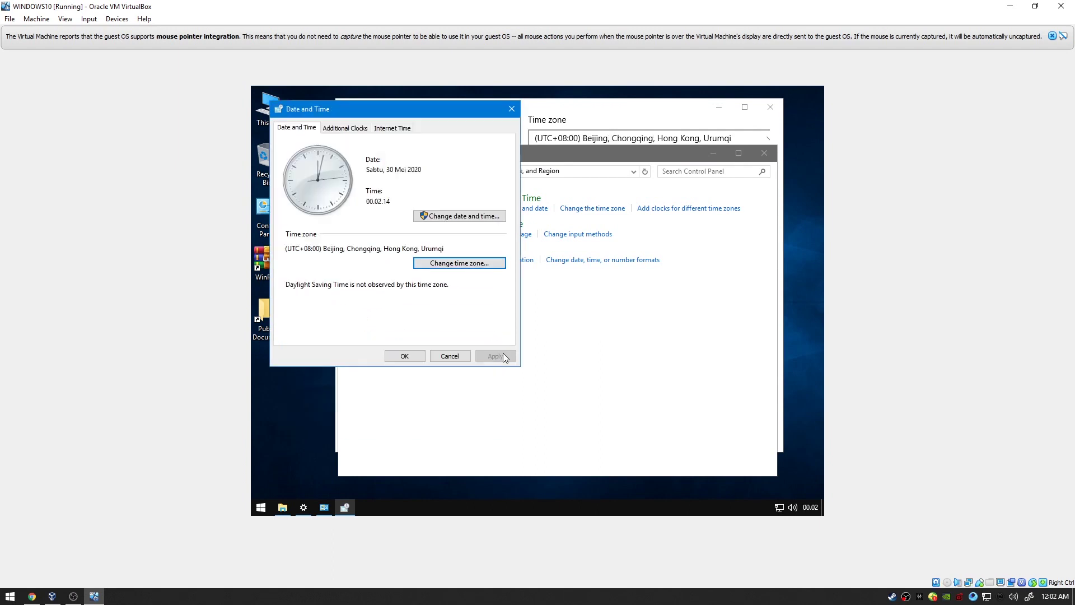
{"action": "left_click", "coordinate": [424, 356]}
{"action": "left_click", "coordinate": [764, 152]}
{"action": "left_click", "coordinate": [769, 106]}
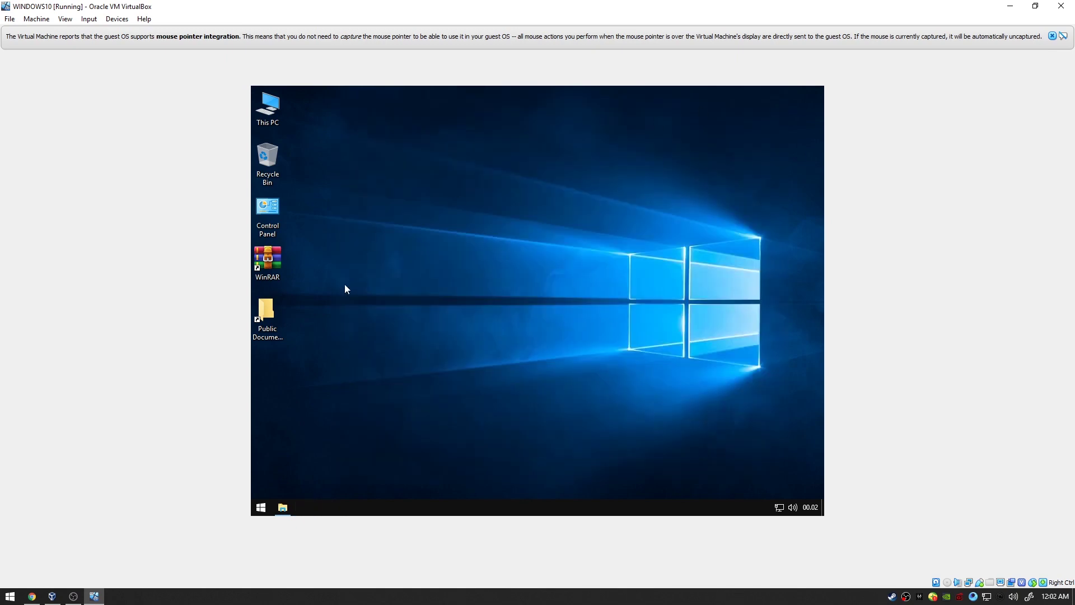
Open the FILES folder in the shared Public Documents, closing the older FILES window, and run ClearRAM as administrator.
{"action": "double_click", "coordinate": [276, 325]}
{"action": "mouse_move", "coordinate": [283, 507]}
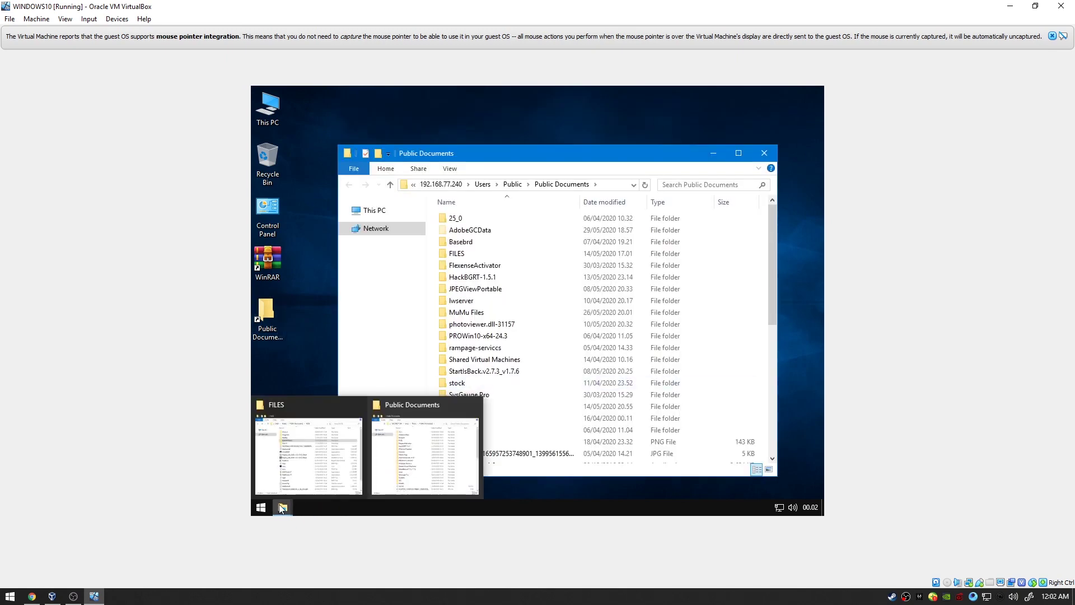
{"action": "left_click", "coordinate": [357, 404]}
{"action": "scroll", "coordinate": [487, 347], "scroll_direction": "down", "scroll_amount": 4}
{"action": "scroll", "coordinate": [489, 351], "scroll_direction": "up", "scroll_amount": 4}
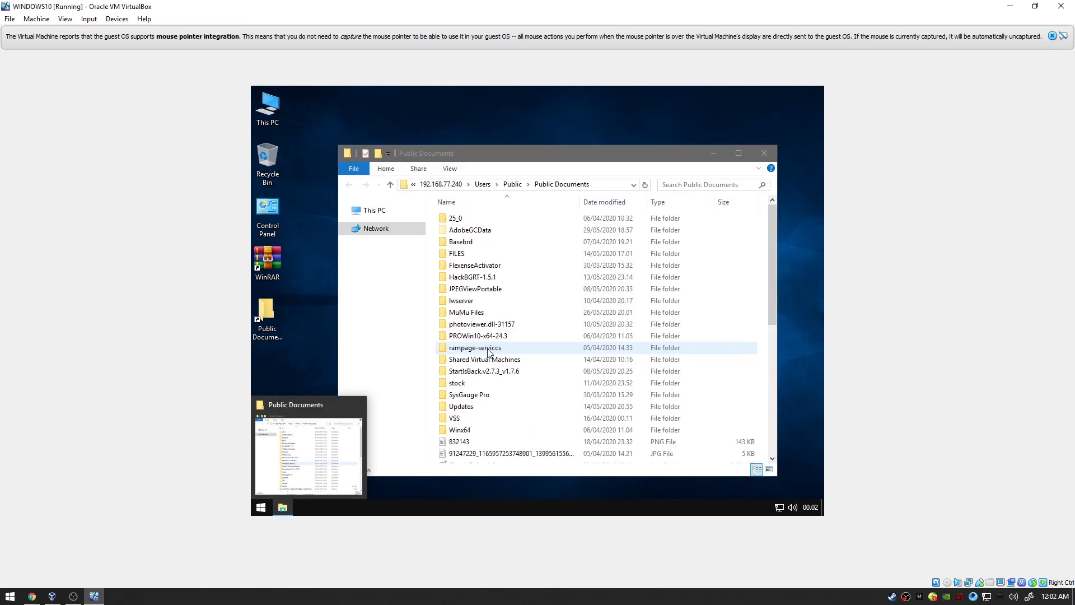
{"action": "double_click", "coordinate": [466, 253]}
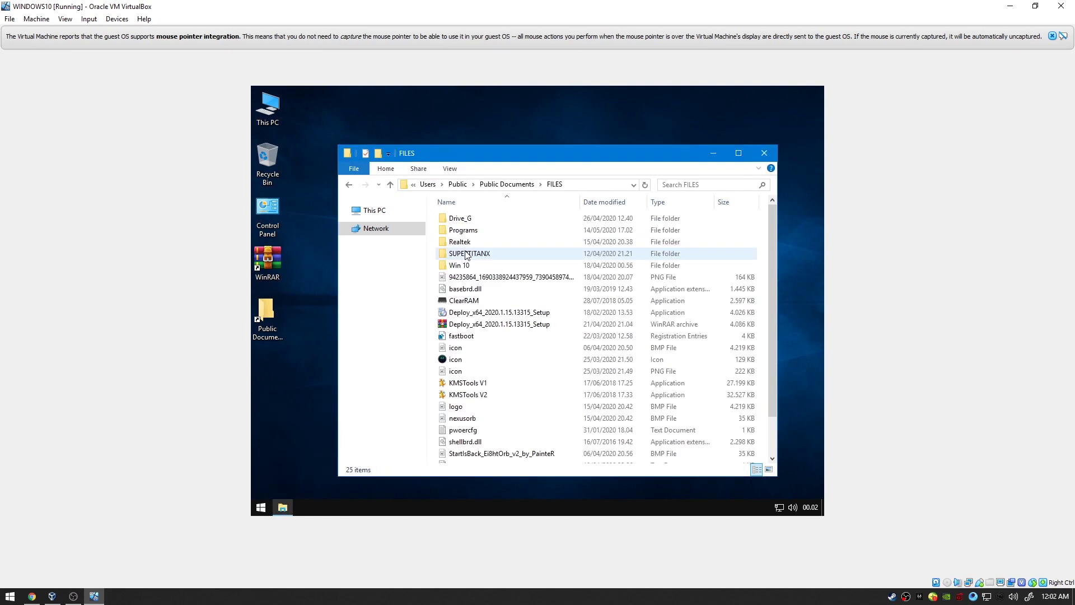
{"action": "right_click", "coordinate": [464, 301]}
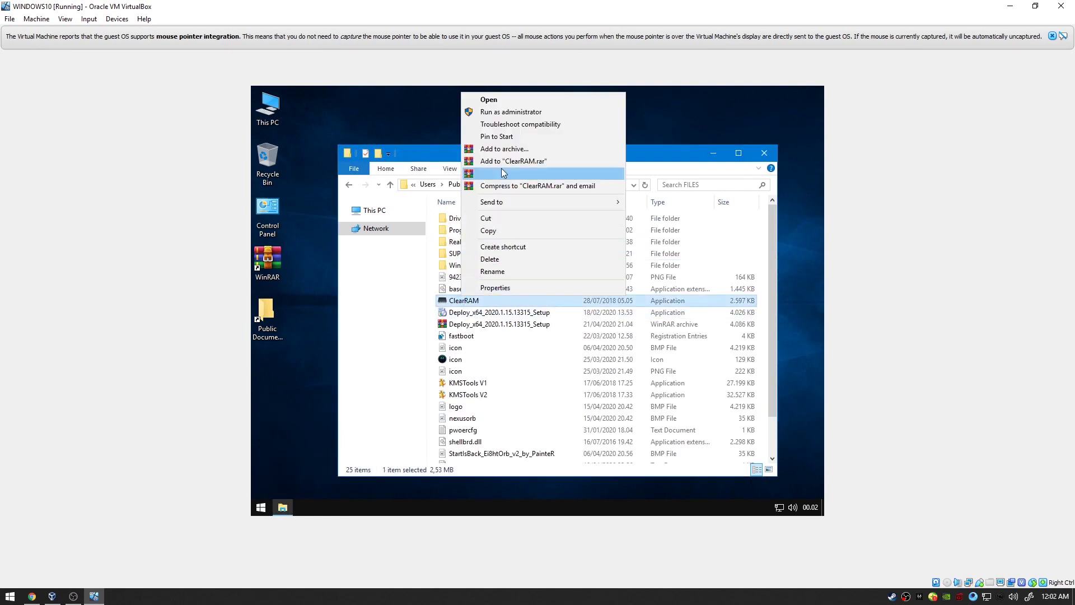
{"action": "left_click", "coordinate": [515, 116]}
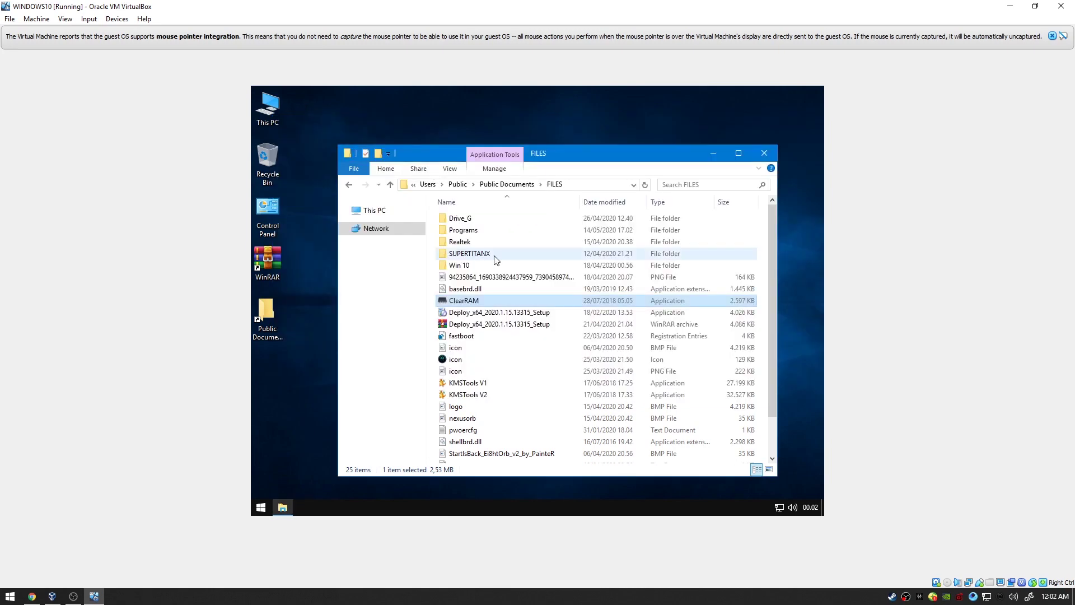
Run TECHTITANX OPTIMIZER V8 from the FILES folder as administrator and close the folder window.
{"action": "scroll", "coordinate": [472, 302], "scroll_direction": "down", "scroll_amount": 2}
{"action": "scroll", "coordinate": [490, 301], "scroll_direction": "up", "scroll_amount": 1}
{"action": "scroll", "coordinate": [489, 301], "scroll_direction": "down", "scroll_amount": 1}
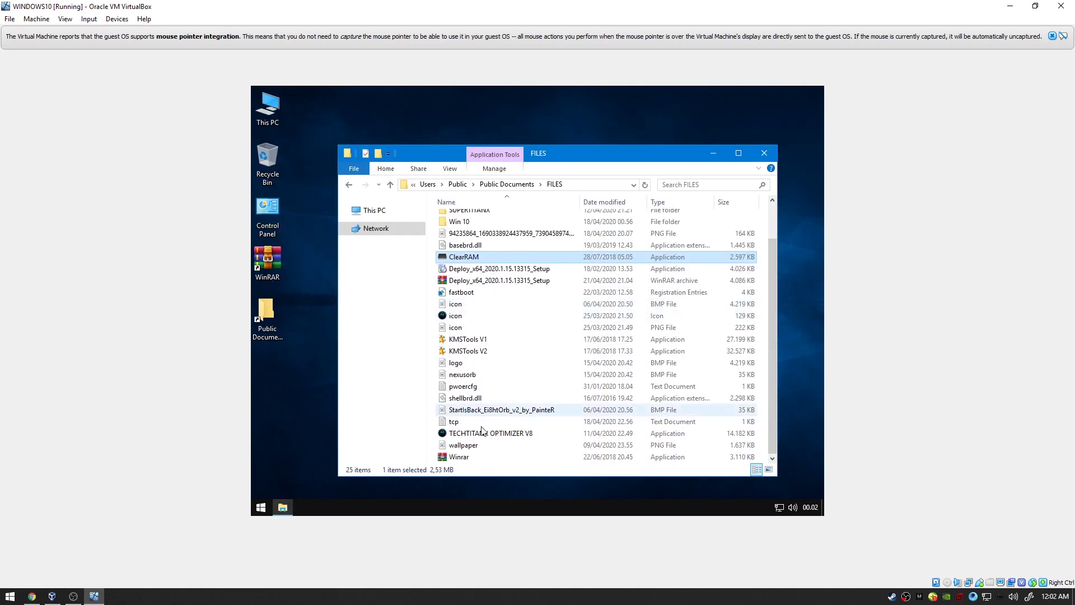
{"action": "left_click", "coordinate": [472, 436]}
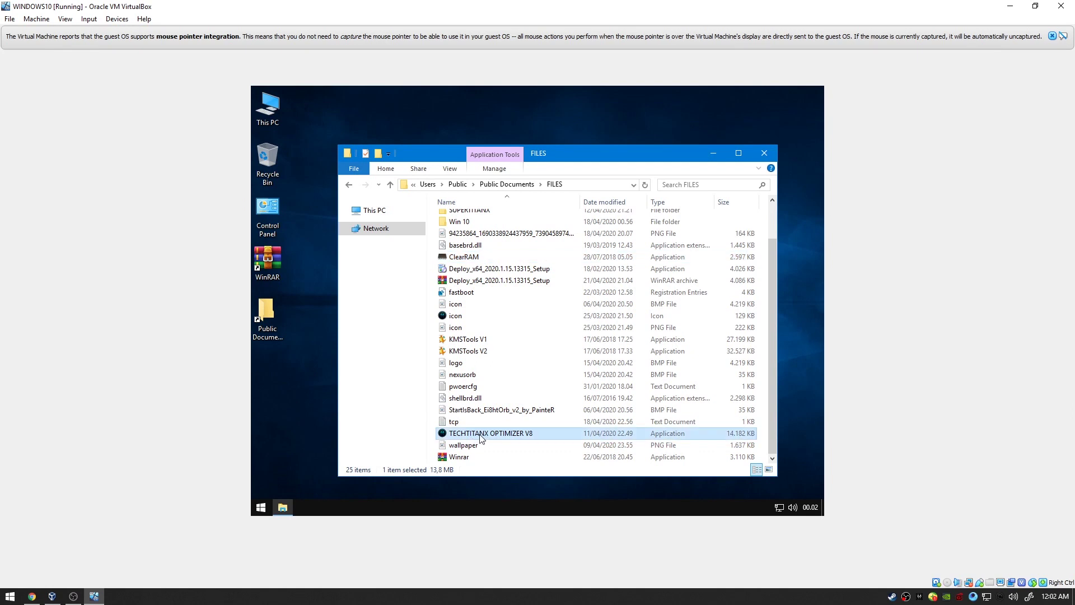
{"action": "right_click", "coordinate": [481, 439]}
{"action": "left_click", "coordinate": [520, 253]}
{"action": "left_click", "coordinate": [766, 155]}
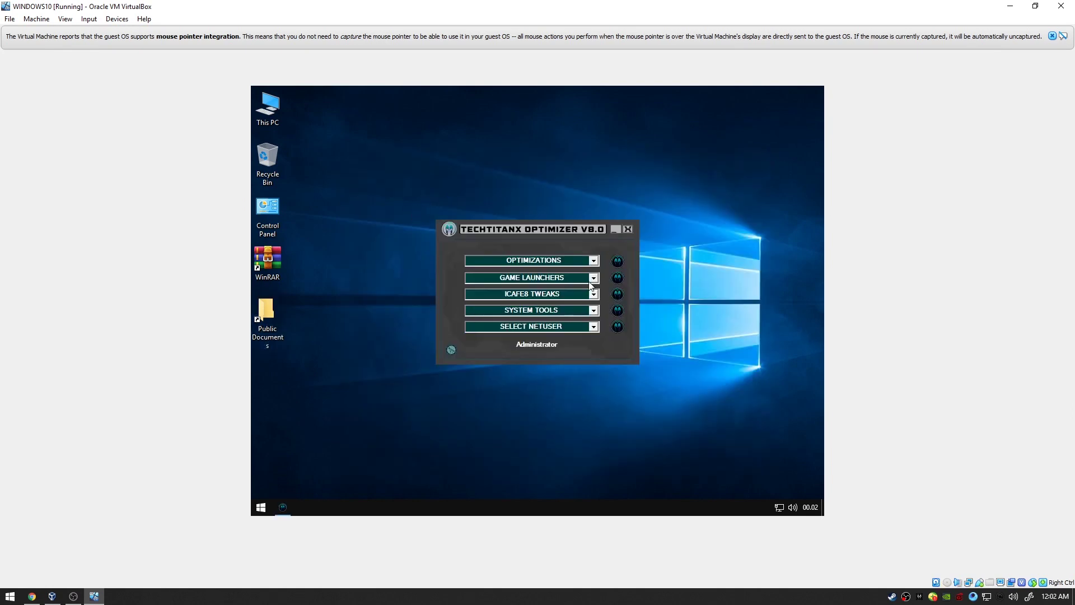
Check the used and free space in the properties of Local Disk (C:) and close This PC.
{"action": "double_click", "coordinate": [268, 108]}
{"action": "right_click", "coordinate": [478, 333]}
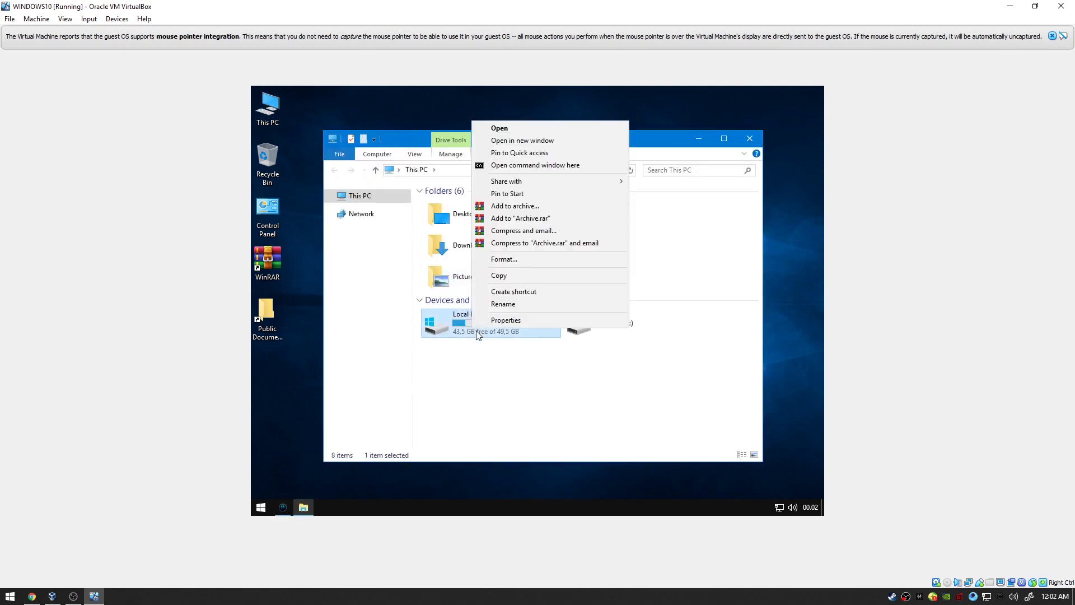
{"action": "left_click", "coordinate": [513, 320]}
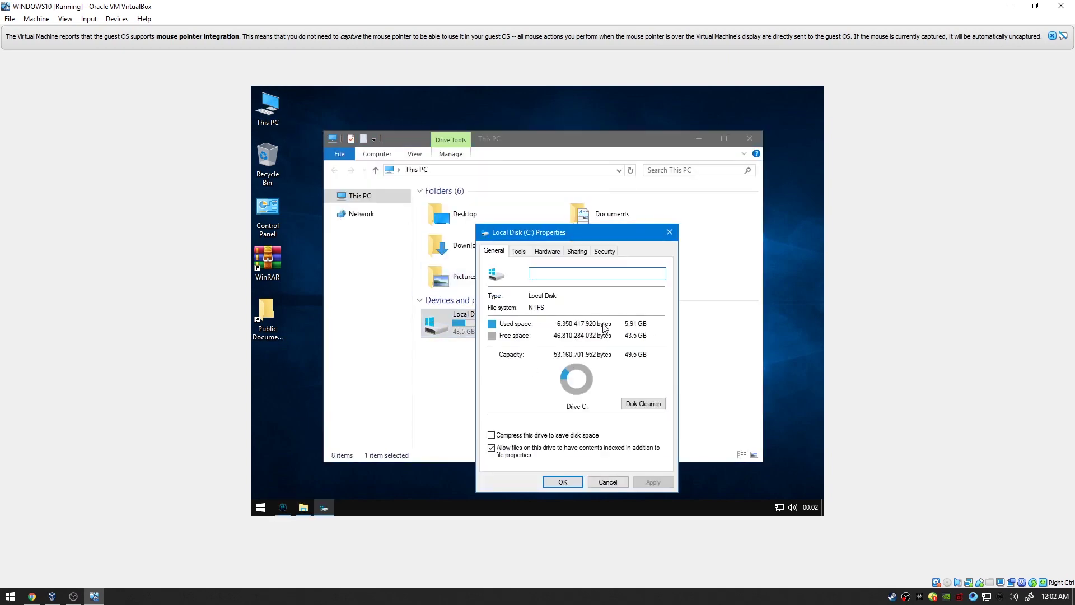
{"action": "left_click", "coordinate": [598, 482]}
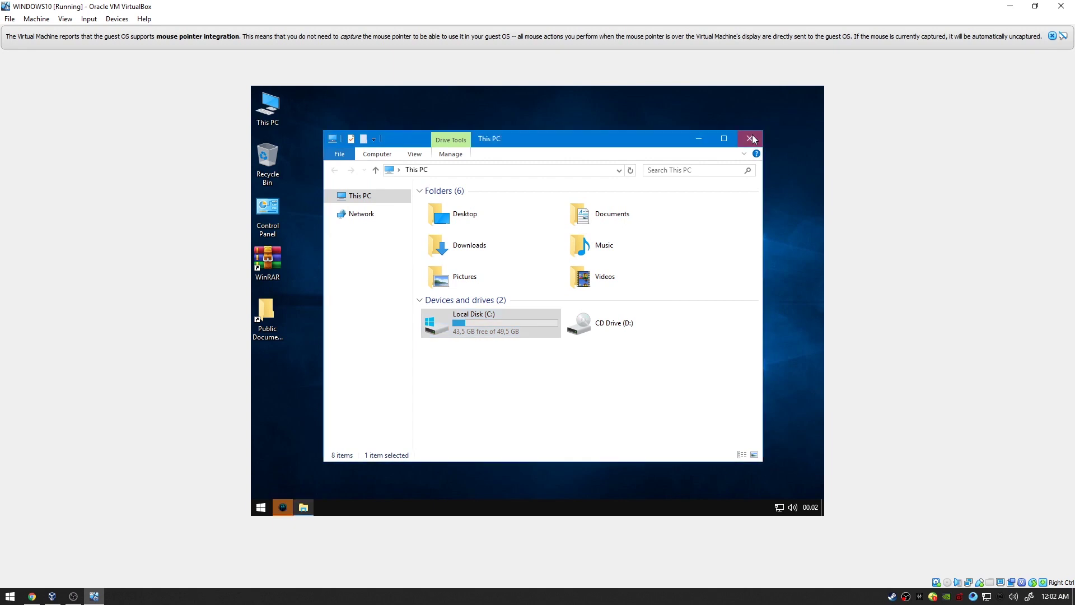
{"action": "left_click", "coordinate": [750, 138]}
Open the Services console by running services.msc.
{"action": "left_click", "coordinate": [268, 506]}
{"action": "type", "text": "s"}
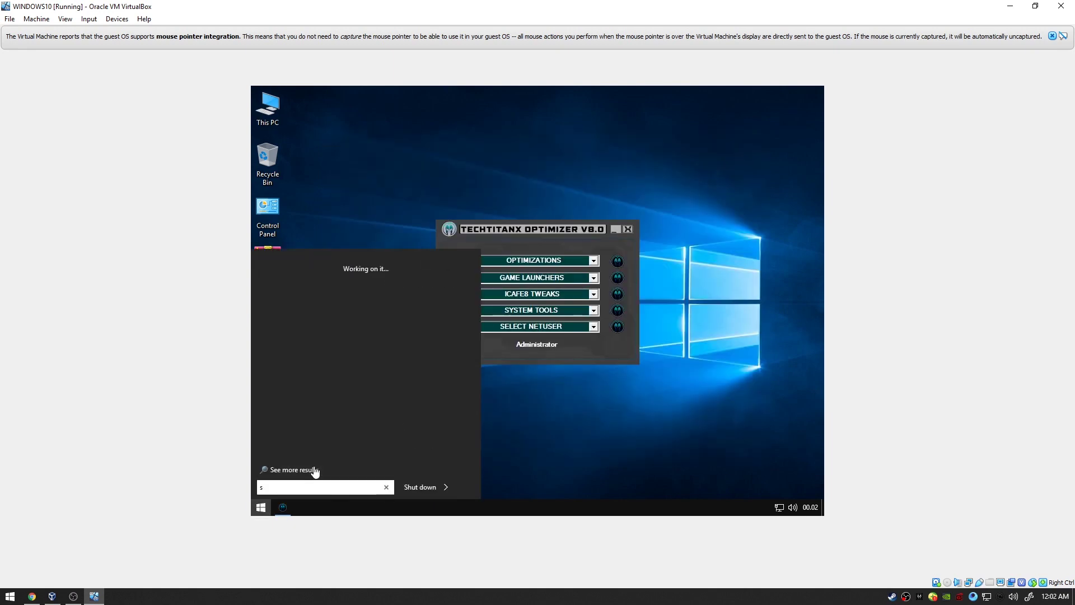
{"action": "type", "text": "ervices.msc"}
{"action": "key", "text": "Return"}
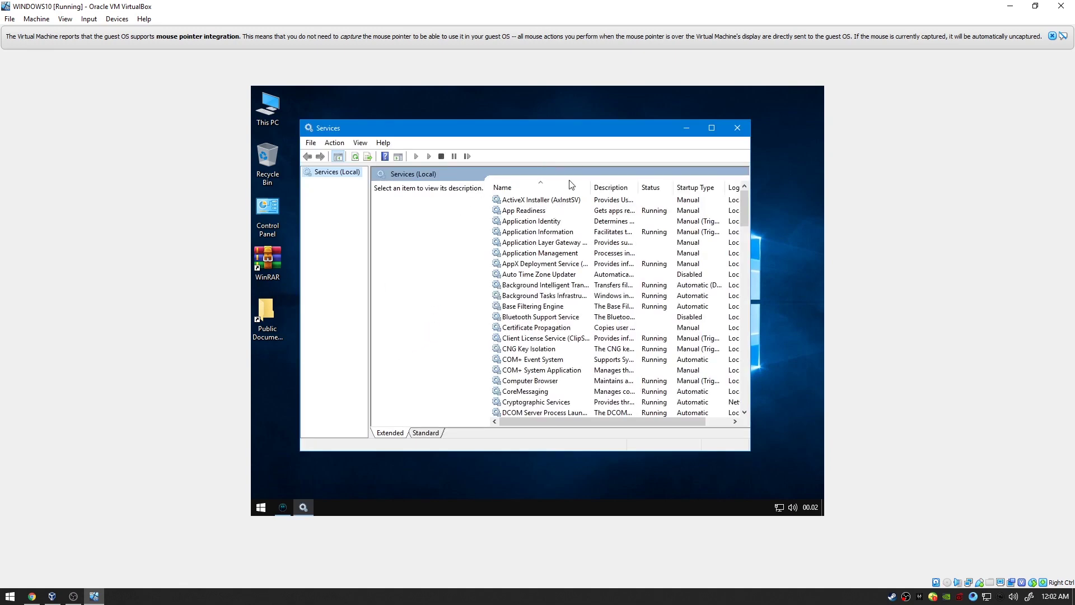
Maximize Services, sort the list by status with running services first, and examine their startup types.
{"action": "double_click", "coordinate": [579, 126]}
{"action": "left_click", "coordinate": [609, 149]}
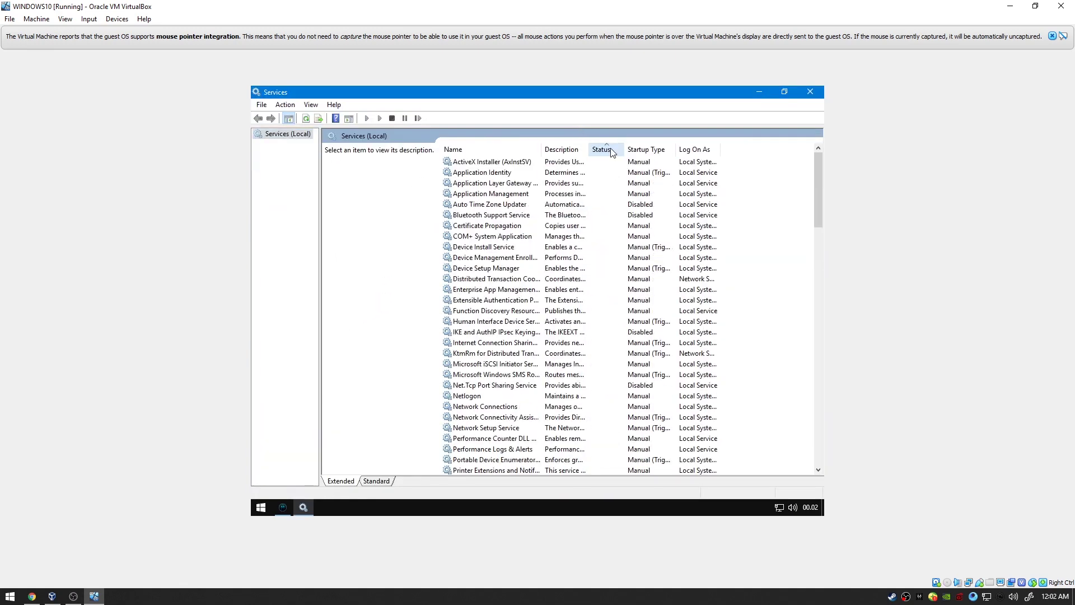
{"action": "left_click", "coordinate": [609, 149]}
{"action": "scroll", "coordinate": [599, 174], "scroll_direction": "down", "scroll_amount": 15}
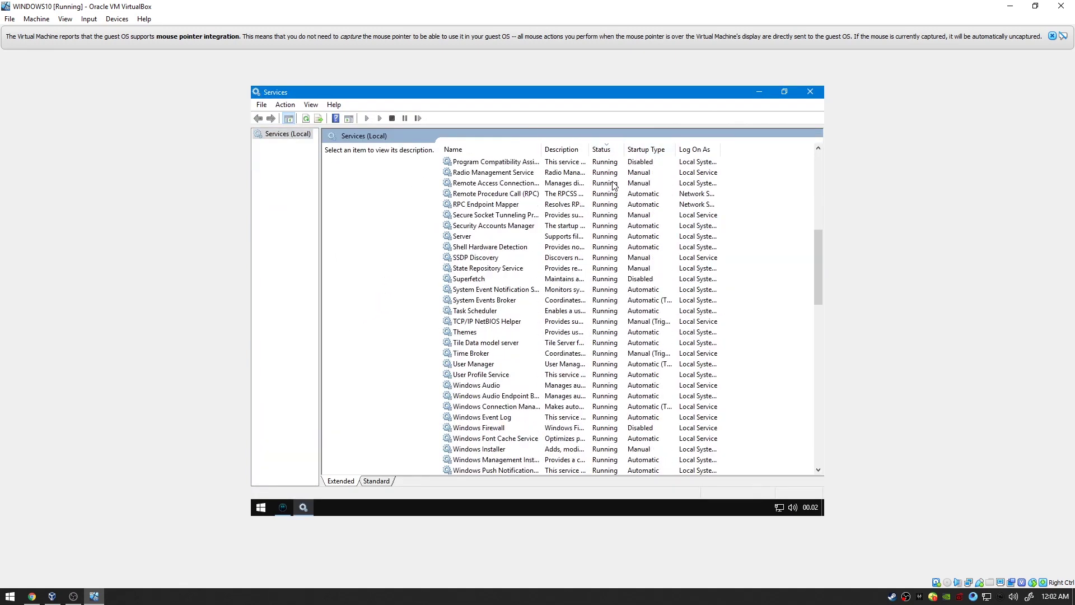
{"action": "scroll", "coordinate": [616, 201], "scroll_direction": "up", "scroll_amount": 2}
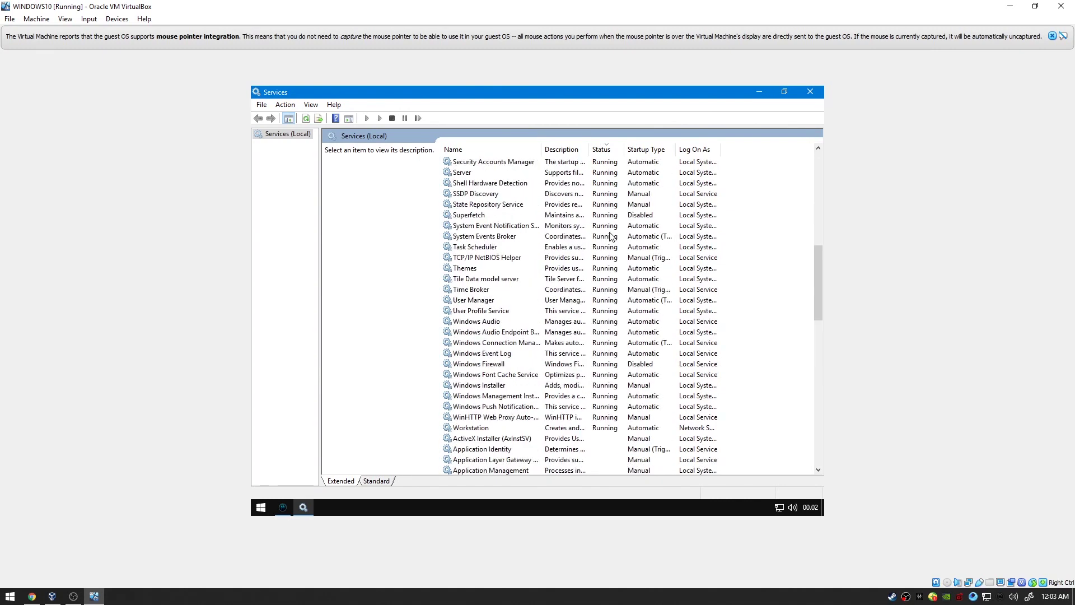
{"action": "scroll", "coordinate": [612, 237], "scroll_direction": "up", "scroll_amount": 15}
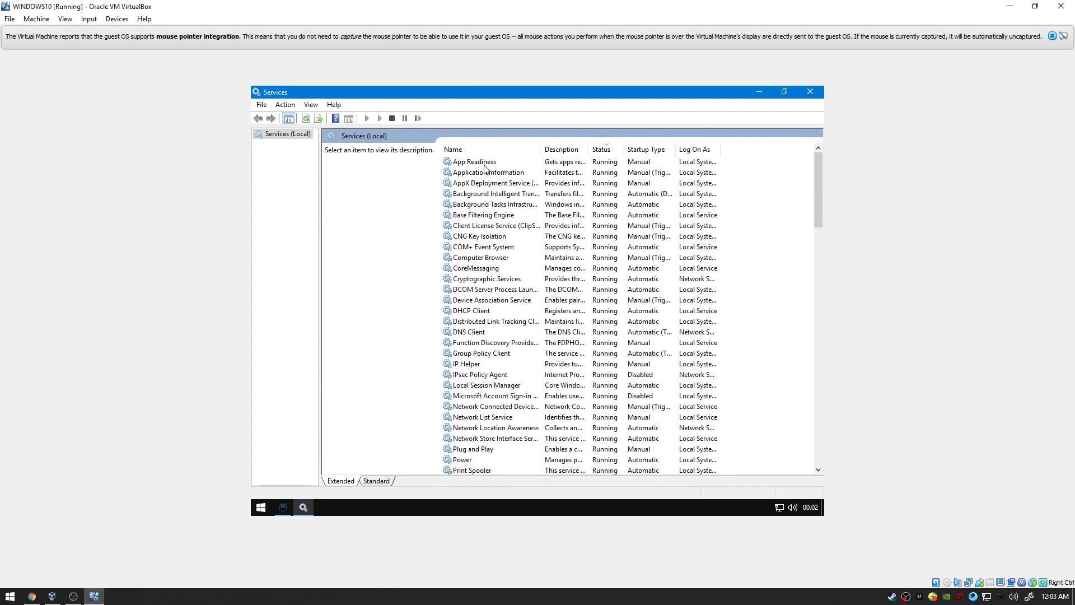
{"action": "left_click", "coordinate": [484, 164]}
{"action": "scroll", "coordinate": [664, 223], "scroll_direction": "down", "scroll_amount": 5}
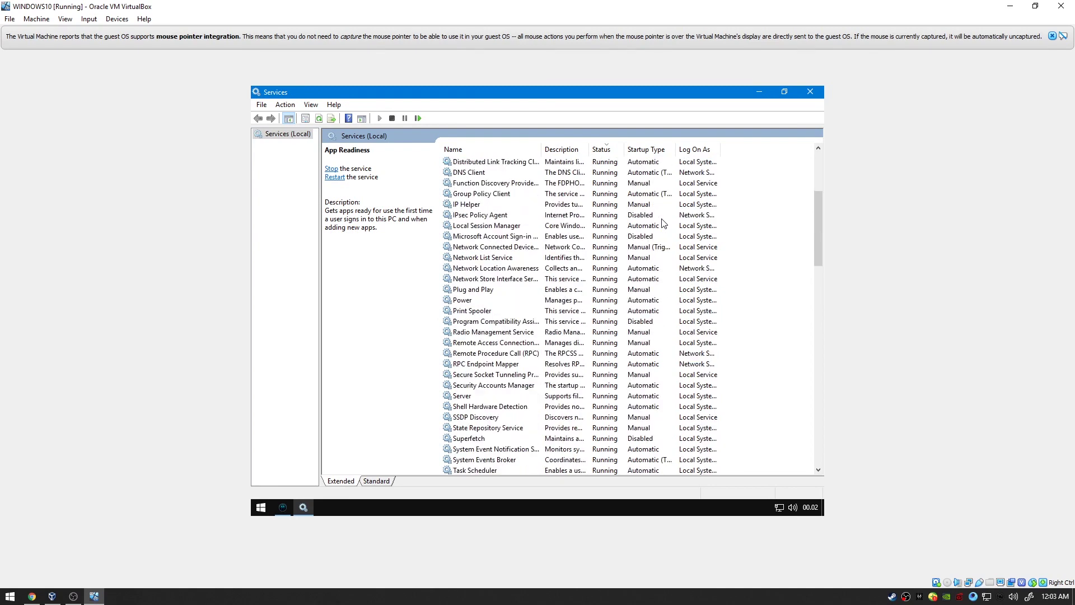
{"action": "scroll", "coordinate": [664, 223], "scroll_direction": "up", "scroll_amount": 5}
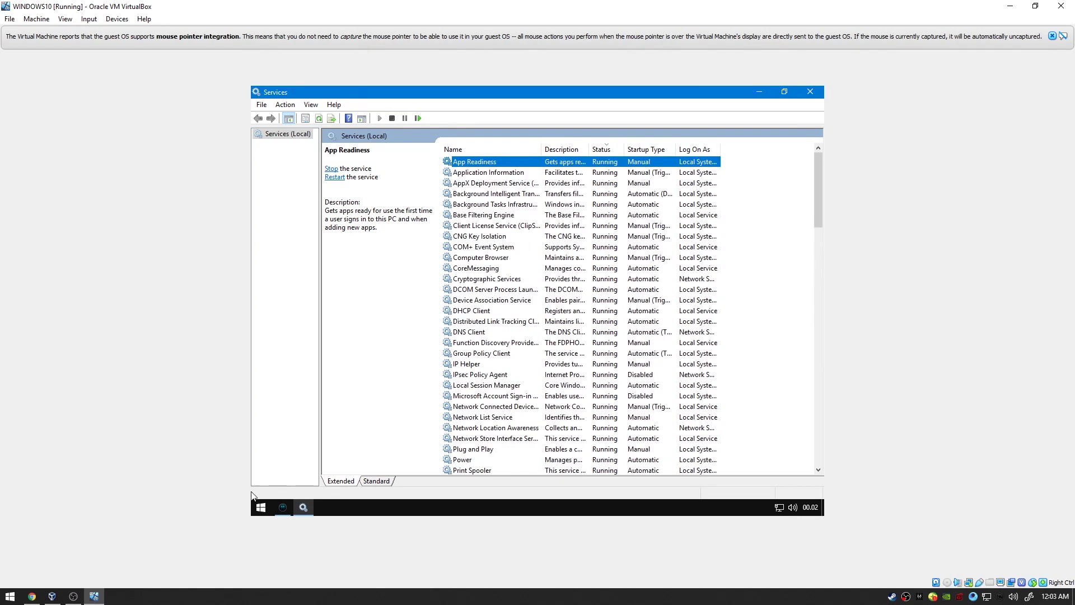
Minimize Services, view the 91247229 JPG and 832143 PNG images in the shared Public Documents, and close them.
{"action": "left_click", "coordinate": [261, 507]}
{"action": "left_click", "coordinate": [303, 507]}
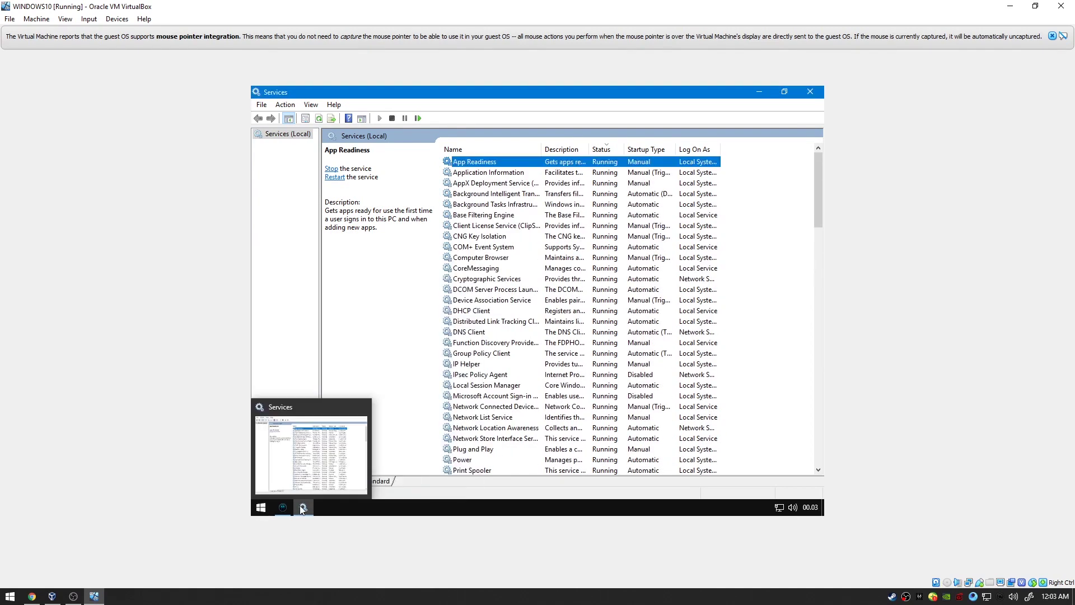
{"action": "left_click", "coordinate": [302, 507]}
{"action": "double_click", "coordinate": [267, 314]}
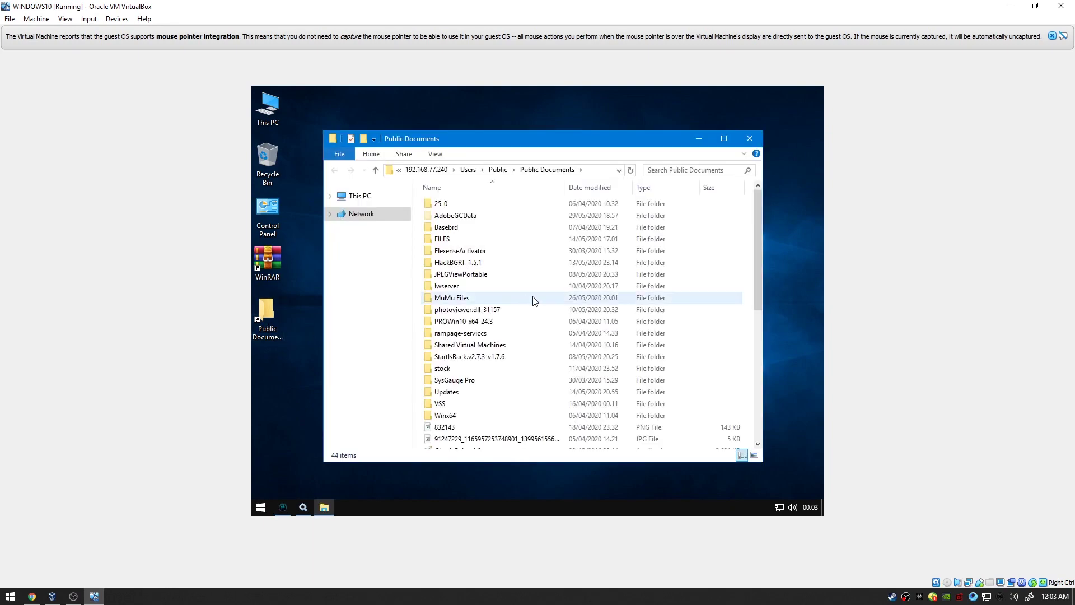
{"action": "scroll", "coordinate": [535, 300], "scroll_direction": "down", "scroll_amount": 2}
{"action": "double_click", "coordinate": [496, 372]}
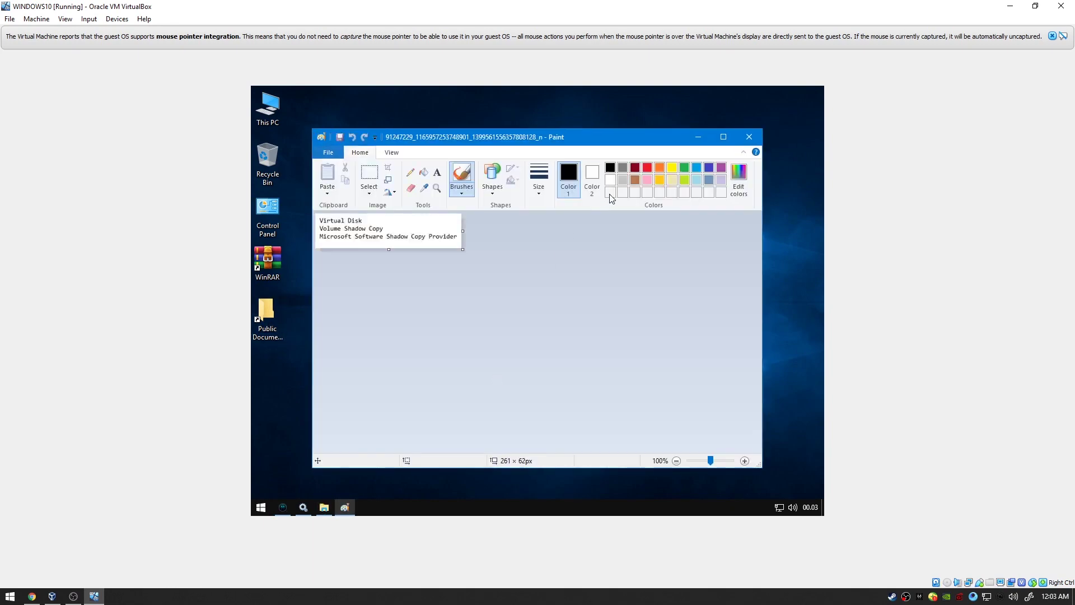
{"action": "left_click", "coordinate": [748, 137]}
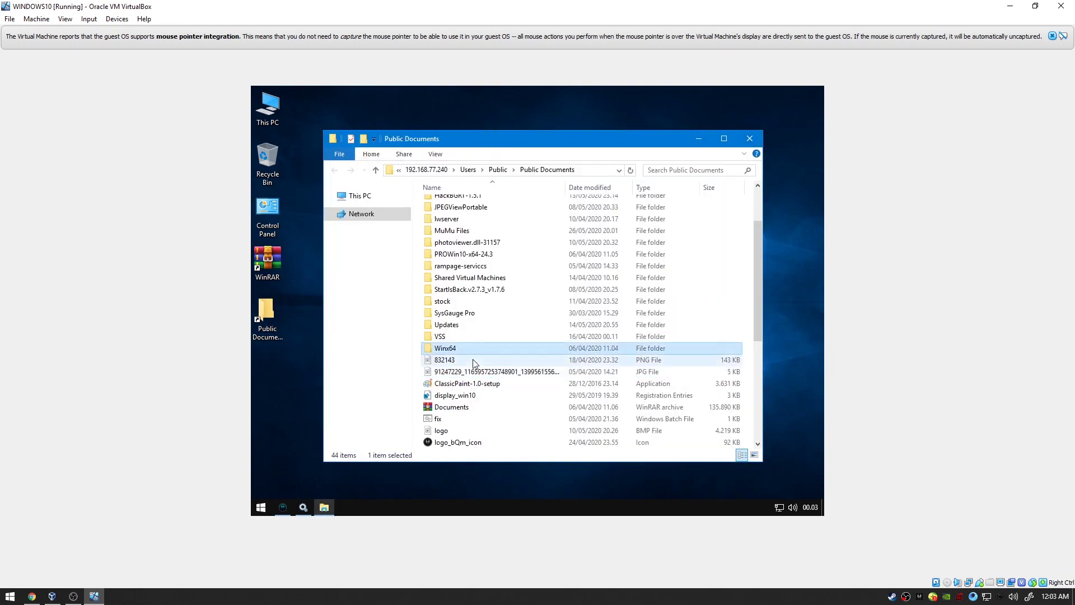
{"action": "double_click", "coordinate": [473, 359]}
{"action": "left_click", "coordinate": [749, 136]}
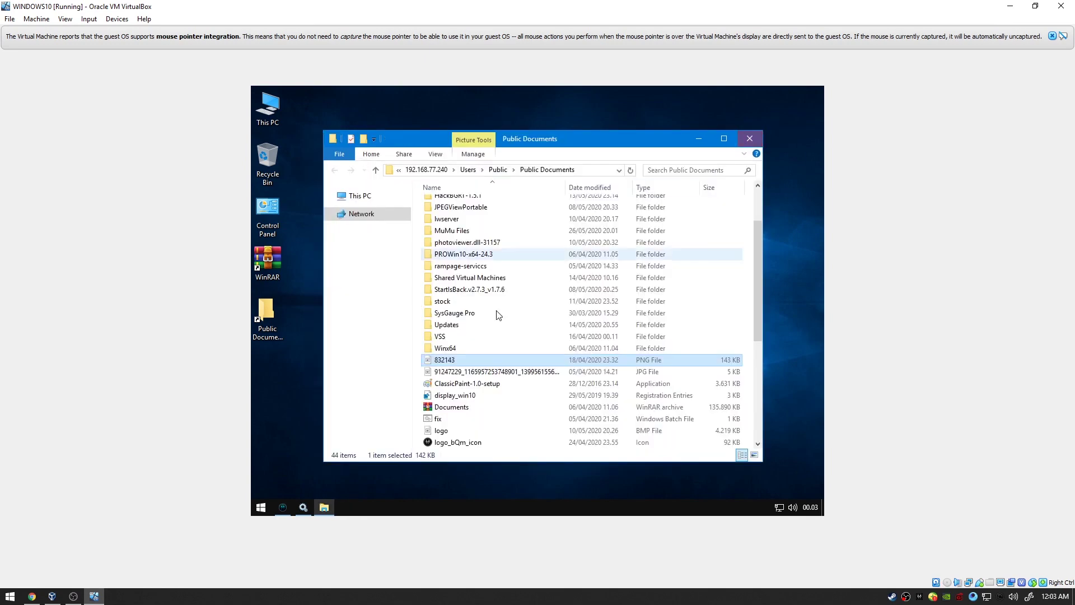
Confirm Paint as the default app for .png files through the properties of the 94235864 image in FILES, and open that image.
{"action": "scroll", "coordinate": [497, 313], "scroll_direction": "down", "scroll_amount": 4}
{"action": "scroll", "coordinate": [462, 255], "scroll_direction": "up", "scroll_amount": 4}
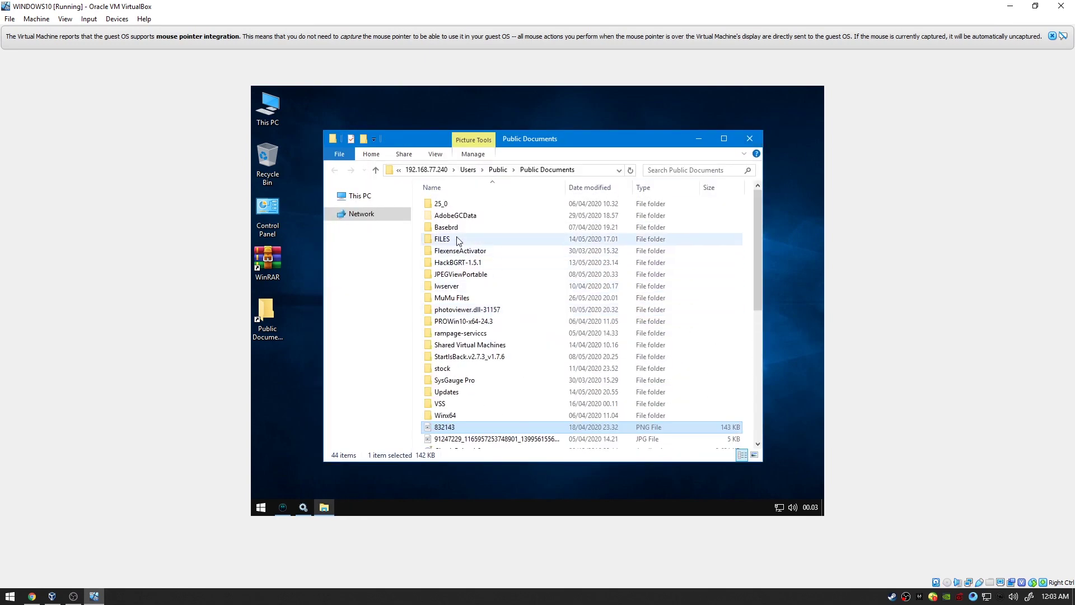
{"action": "double_click", "coordinate": [456, 238]}
{"action": "right_click", "coordinate": [477, 266]}
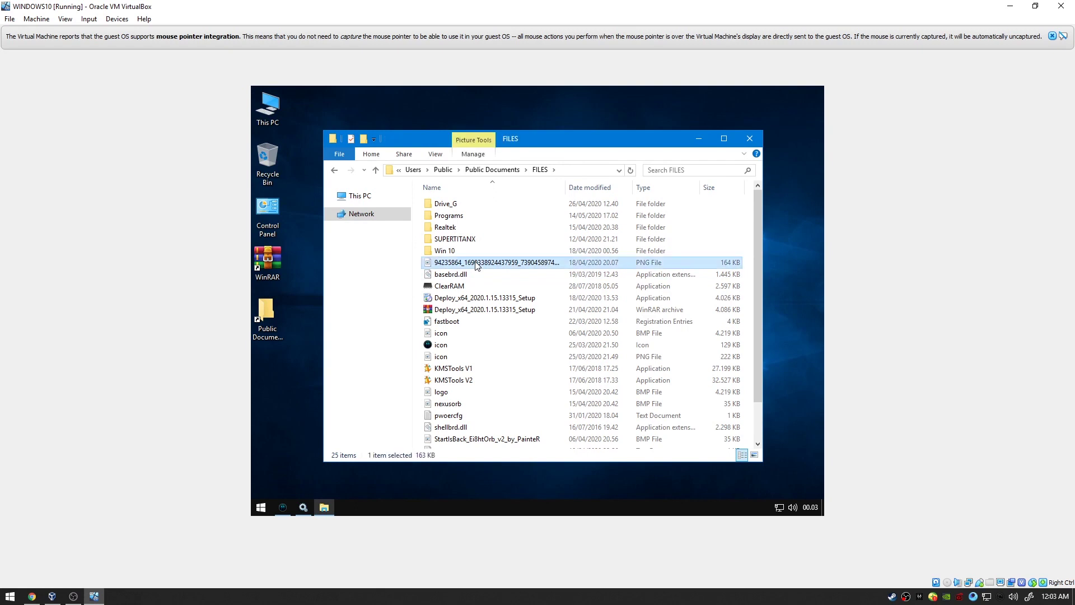
{"action": "left_click", "coordinate": [538, 466]}
{"action": "left_click", "coordinate": [638, 297]}
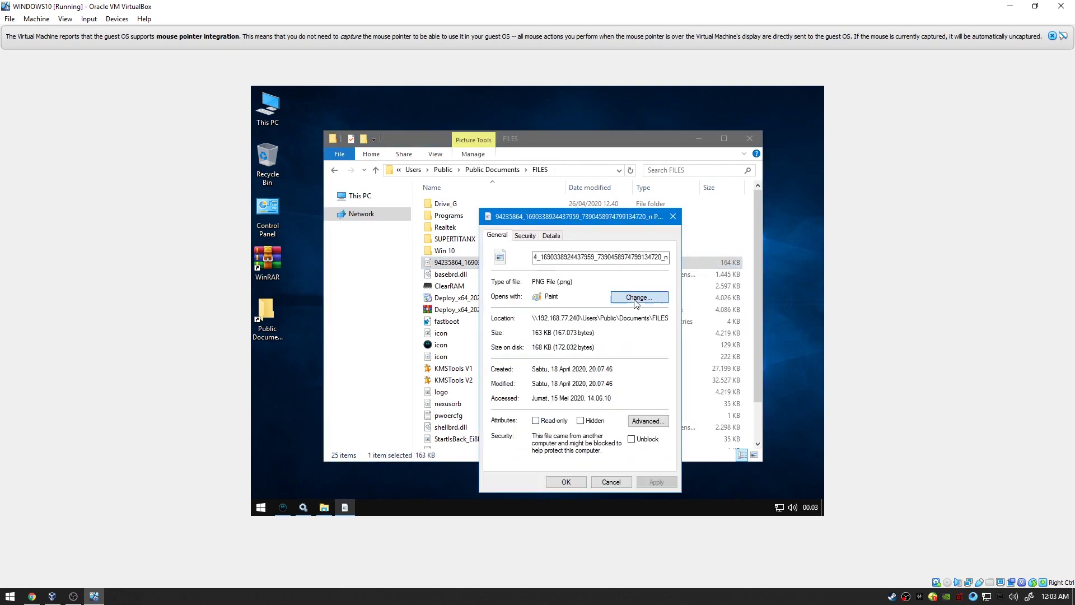
{"action": "left_click", "coordinate": [492, 325]}
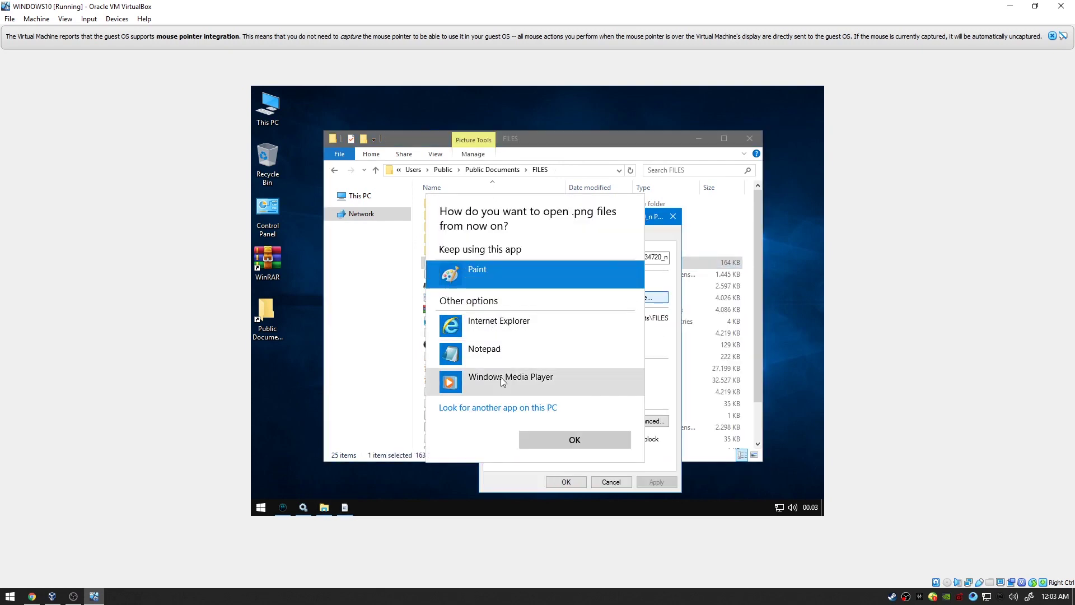
{"action": "double_click", "coordinate": [504, 278]}
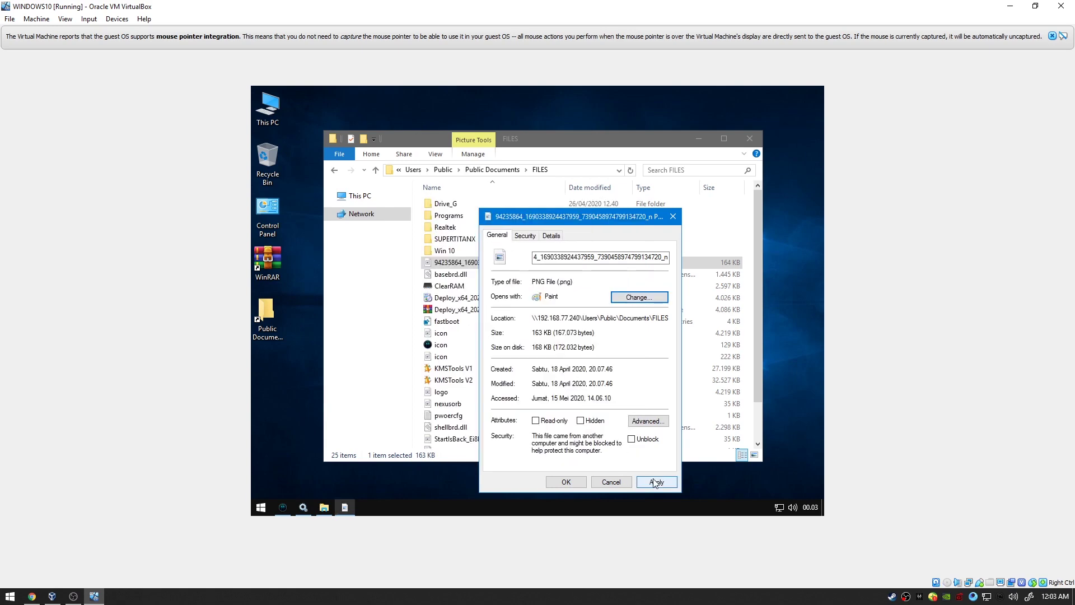
{"action": "left_click", "coordinate": [566, 482]}
{"action": "double_click", "coordinate": [493, 266]}
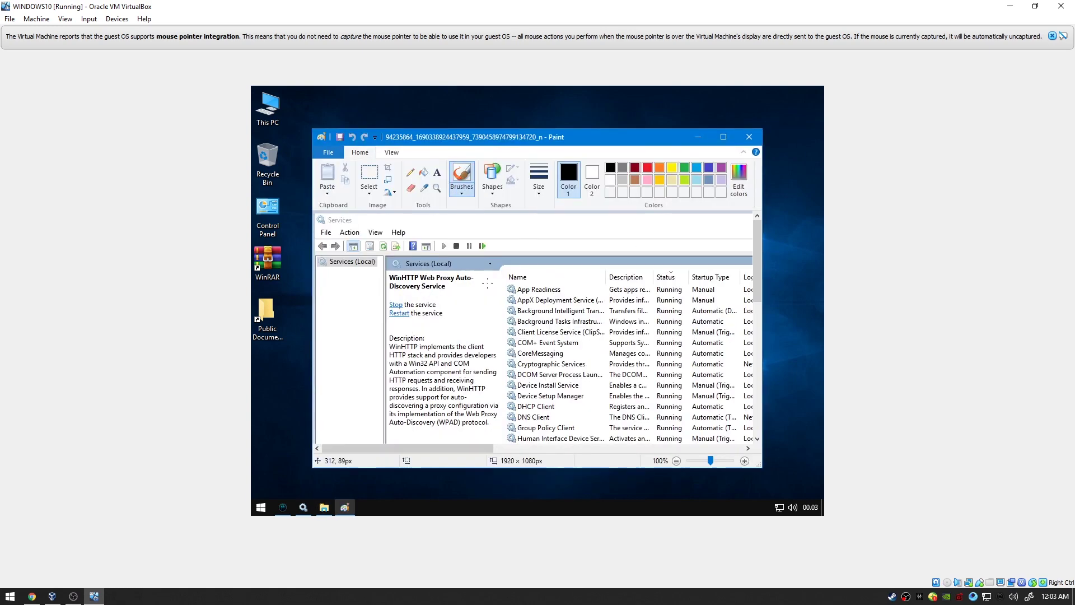
Examine the reference screenshot of running services in Paint at 50% zoom, selecting the service list area, and close Paint and the folder window.
{"action": "scroll", "coordinate": [529, 197], "scroll_direction": "down", "scroll_amount": 5}
{"action": "scroll", "coordinate": [529, 197], "scroll_direction": "up", "scroll_amount": 5}
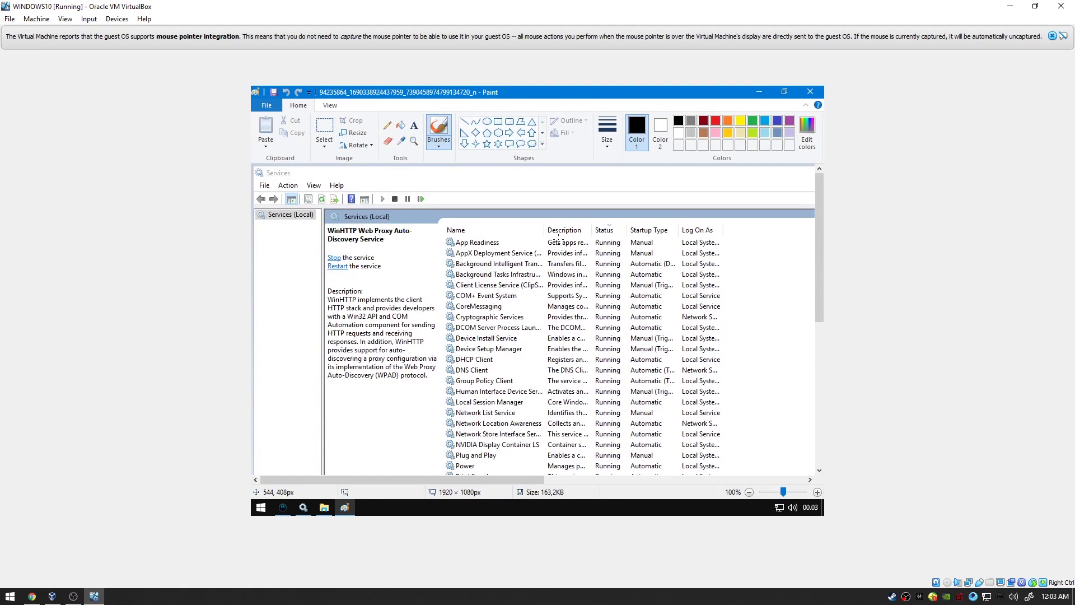
{"action": "scroll", "coordinate": [559, 239], "scroll_direction": "down", "scroll_amount": 2, "text": "ctrl"}
{"action": "scroll", "coordinate": [559, 240], "scroll_direction": "up", "scroll_amount": 1, "text": "ctrl"}
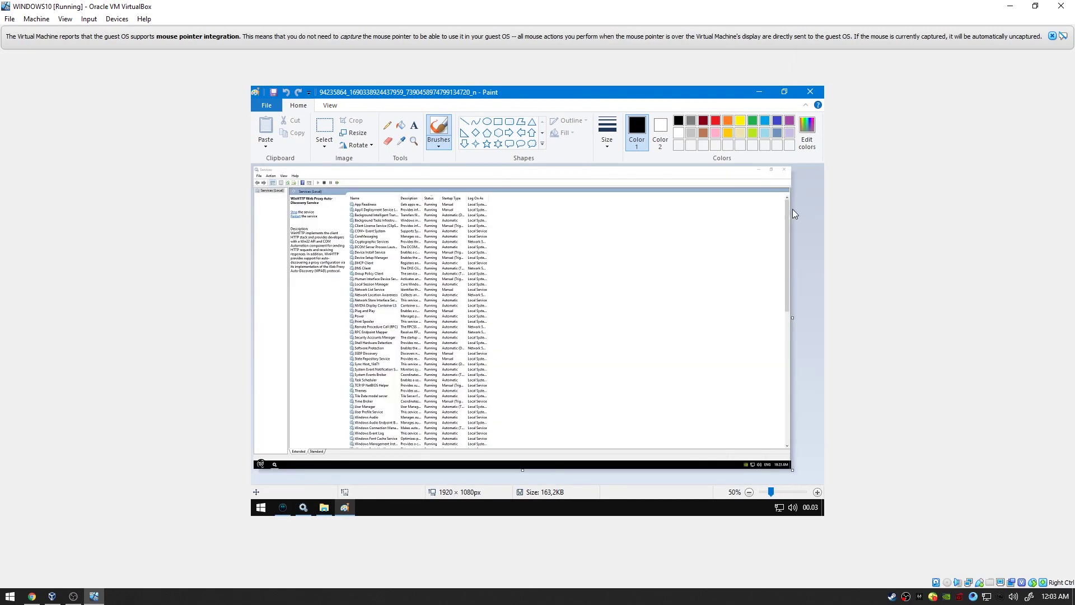
{"action": "left_click", "coordinate": [324, 132]}
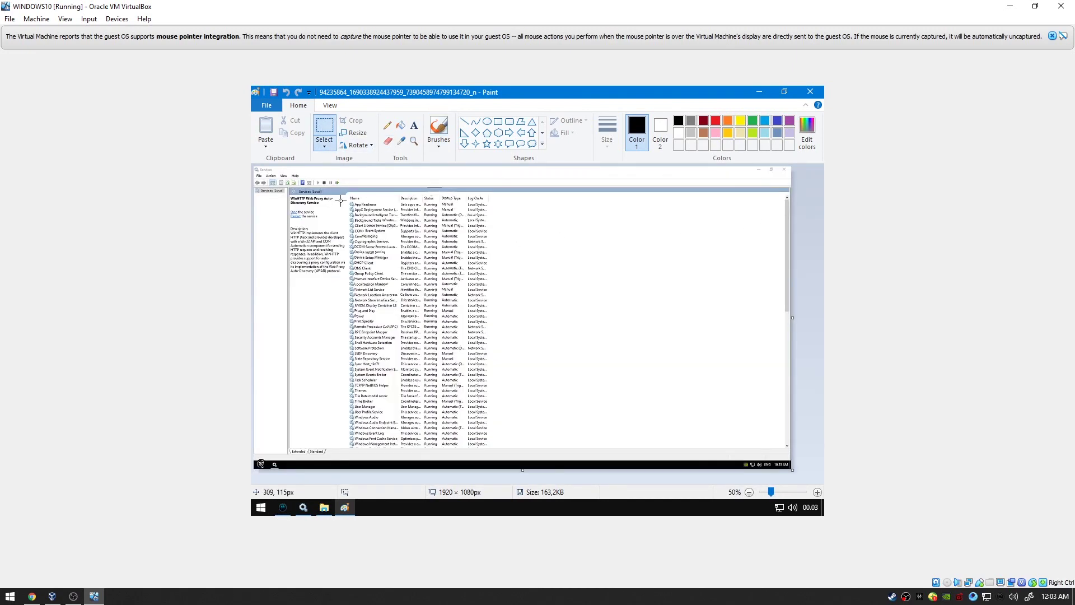
{"action": "left_click_drag", "start_coordinate": [311, 192], "coordinate": [548, 436]}
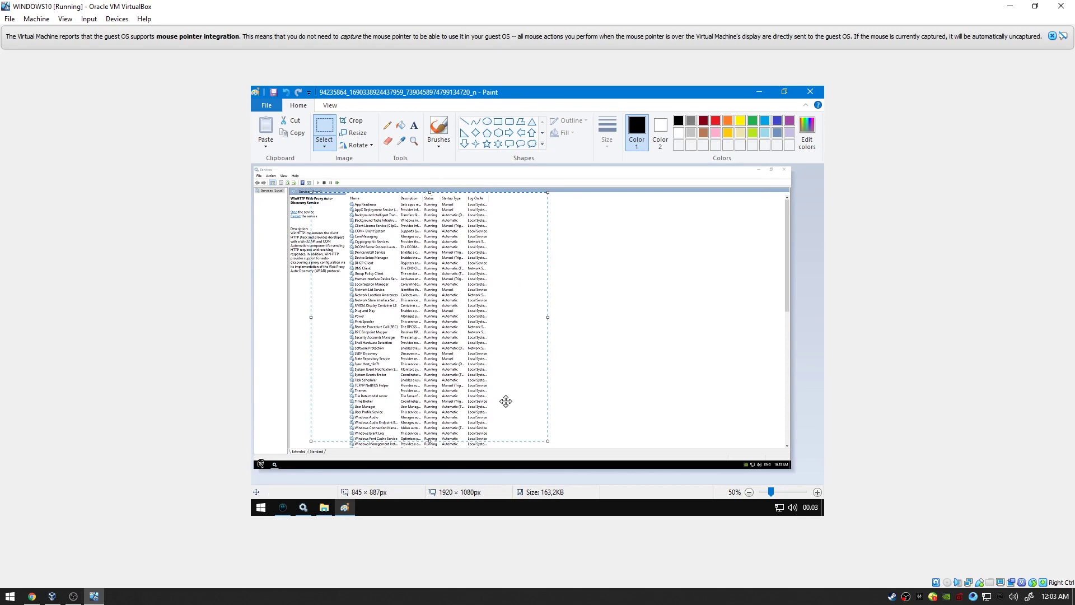
{"action": "left_click", "coordinate": [811, 92]}
{"action": "left_click", "coordinate": [750, 138]}
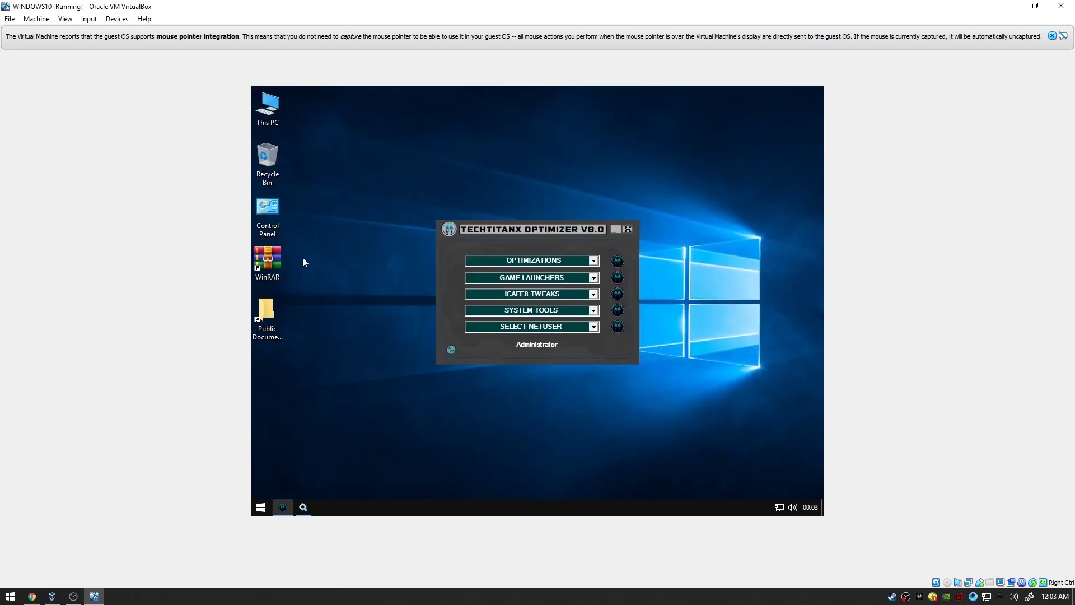
Return to Services, set Base Filtering Engine's startup type to Disabled, and stop it together with IPsec Policy Agent and Windows Firewall.
{"action": "left_click", "coordinate": [303, 506]}
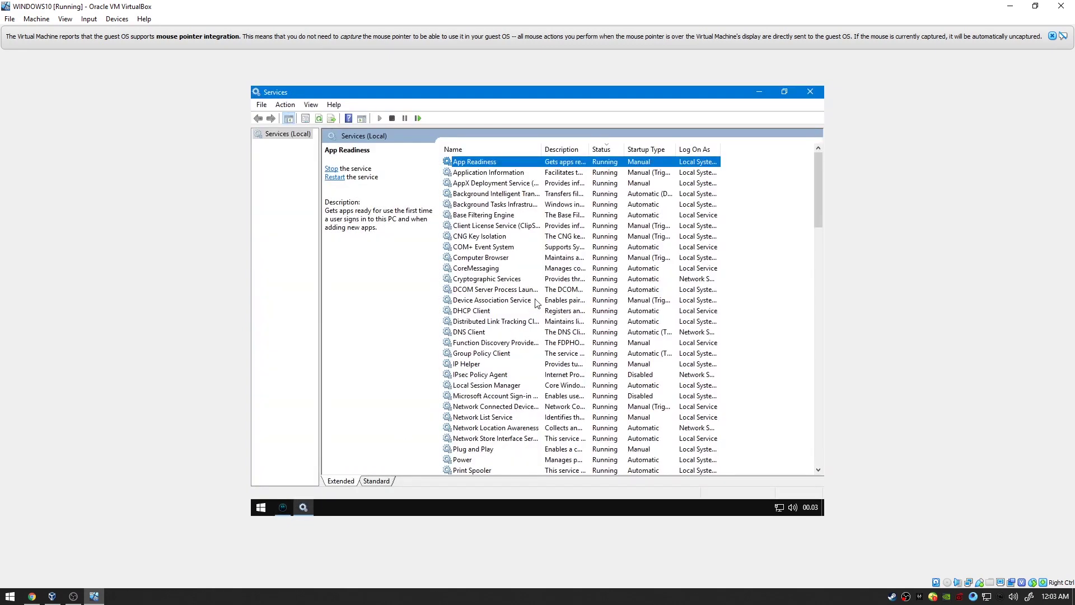
{"action": "scroll", "coordinate": [537, 303], "scroll_direction": "down", "scroll_amount": 5}
{"action": "scroll", "coordinate": [537, 303], "scroll_direction": "up", "scroll_amount": 5}
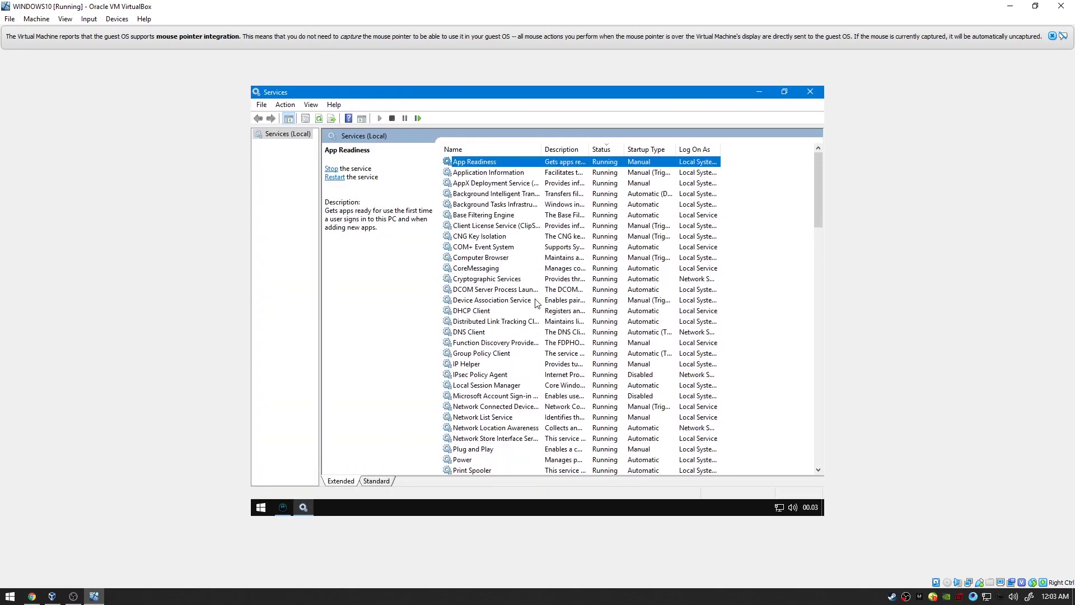
{"action": "left_click", "coordinate": [475, 204]}
{"action": "left_click", "coordinate": [485, 215]}
{"action": "double_click", "coordinate": [503, 216]}
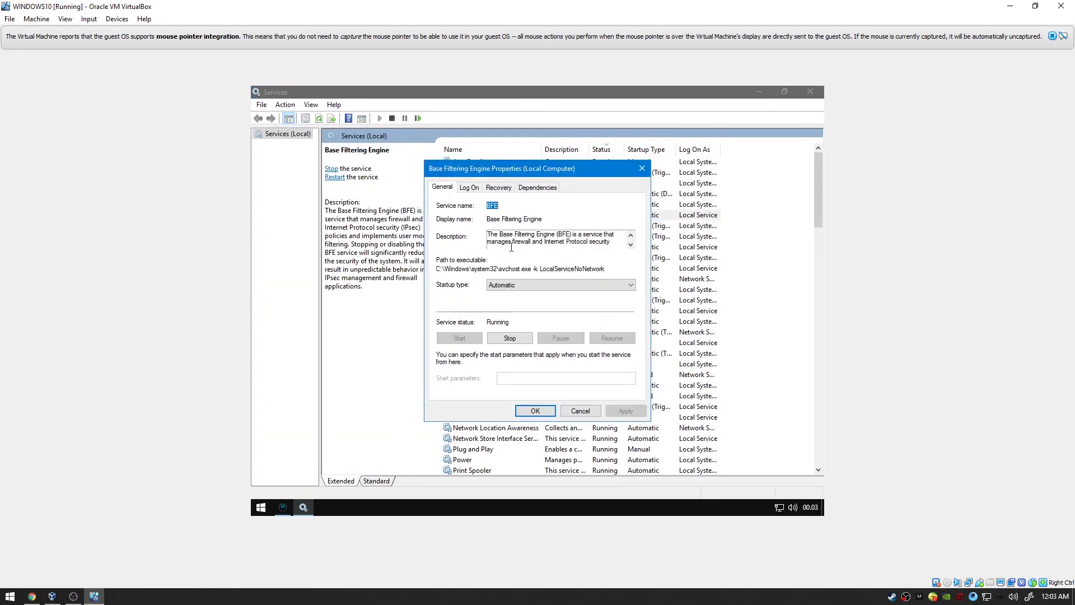
{"action": "left_click", "coordinate": [560, 284]}
{"action": "left_click", "coordinate": [537, 318]}
{"action": "left_click", "coordinate": [518, 338]}
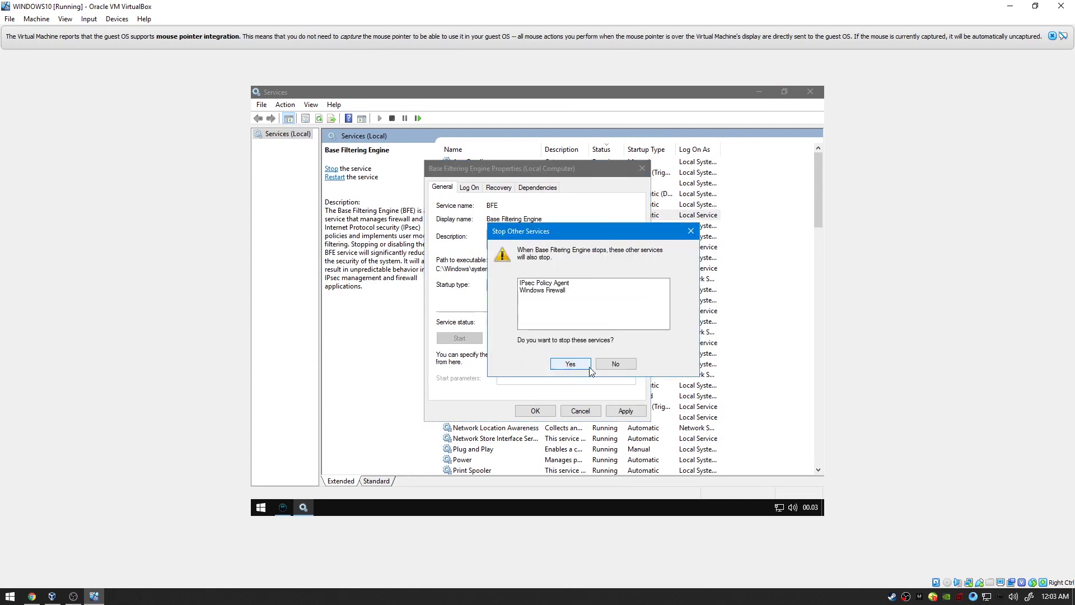
{"action": "left_click", "coordinate": [563, 366]}
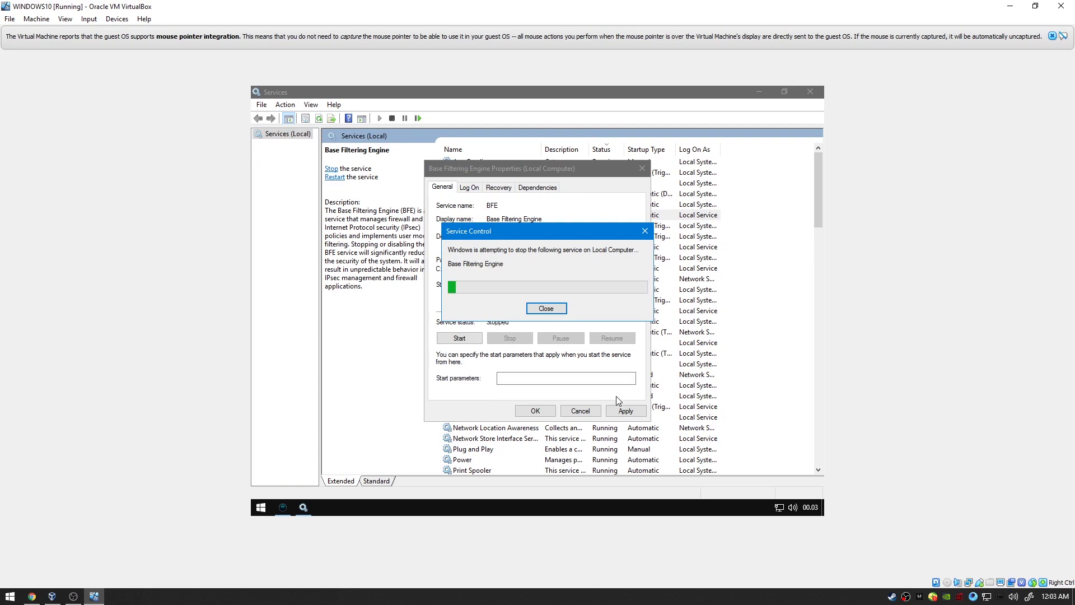
{"action": "left_click", "coordinate": [546, 412]}
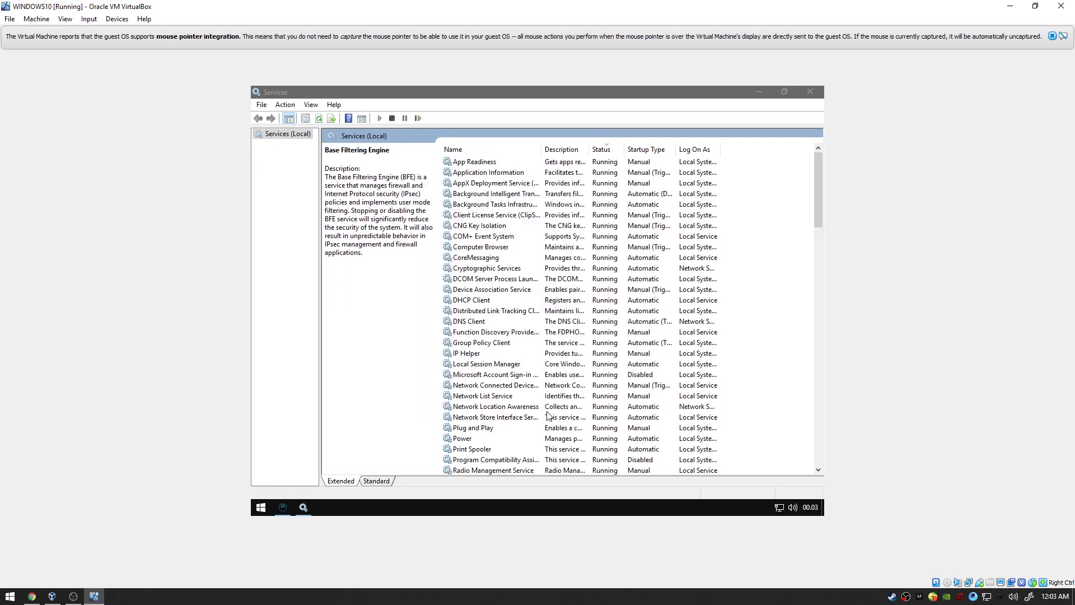
Set the App Readiness service's startup type to Disabled and stop the service.
{"action": "double_click", "coordinate": [473, 163]}
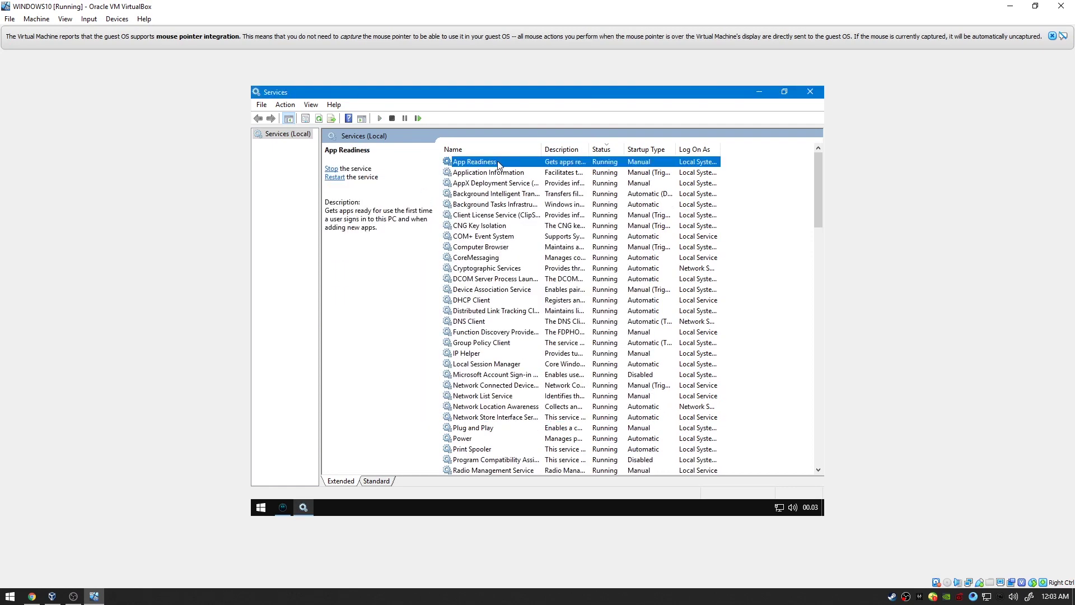
{"action": "left_click", "coordinate": [524, 290]}
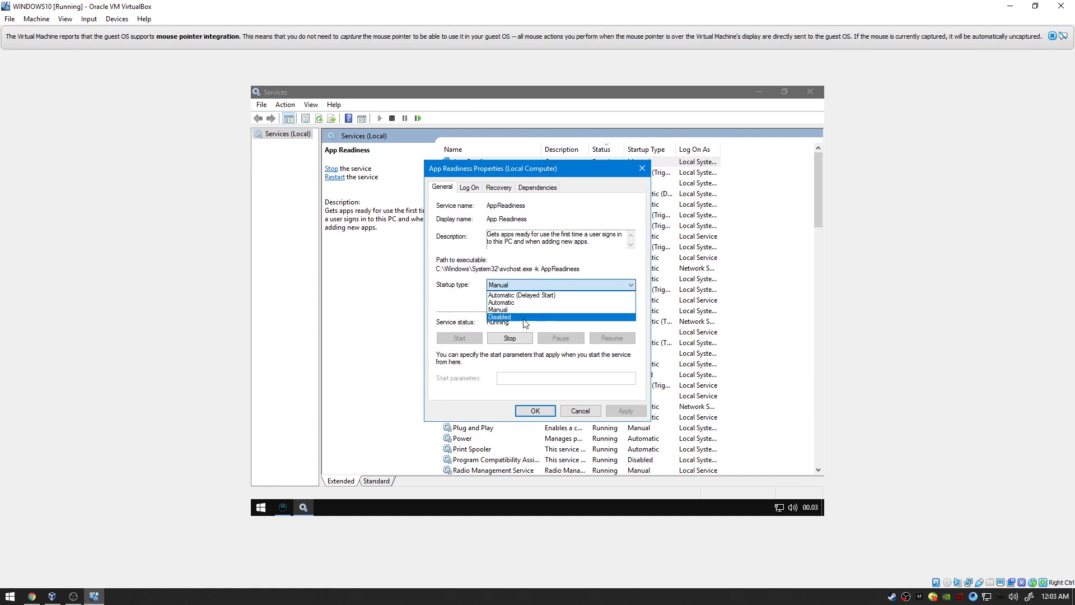
{"action": "left_click", "coordinate": [526, 324]}
{"action": "left_click", "coordinate": [509, 338]}
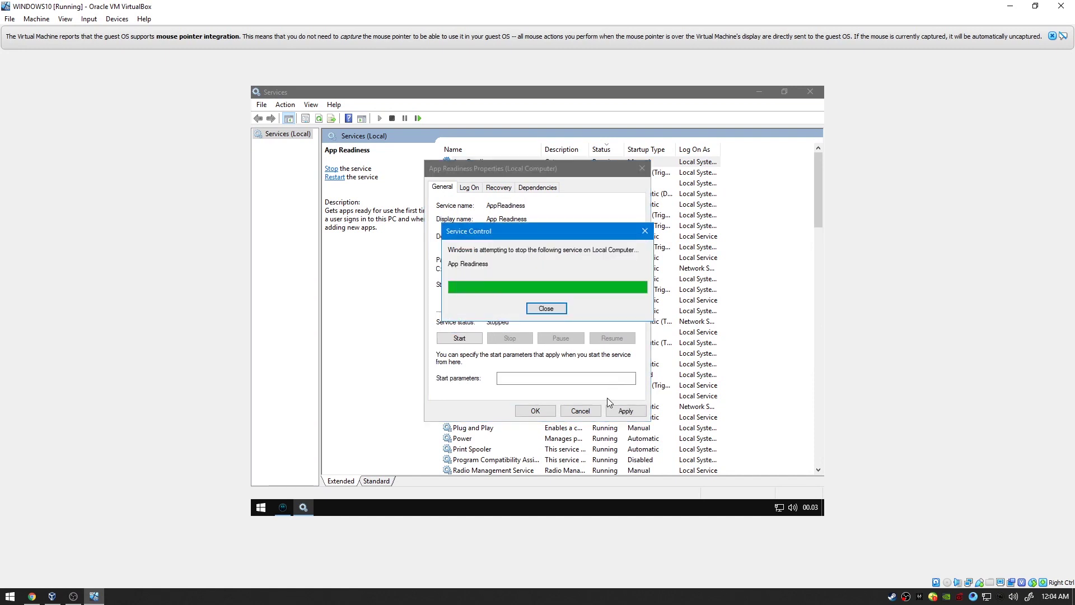
{"action": "left_click", "coordinate": [540, 412]}
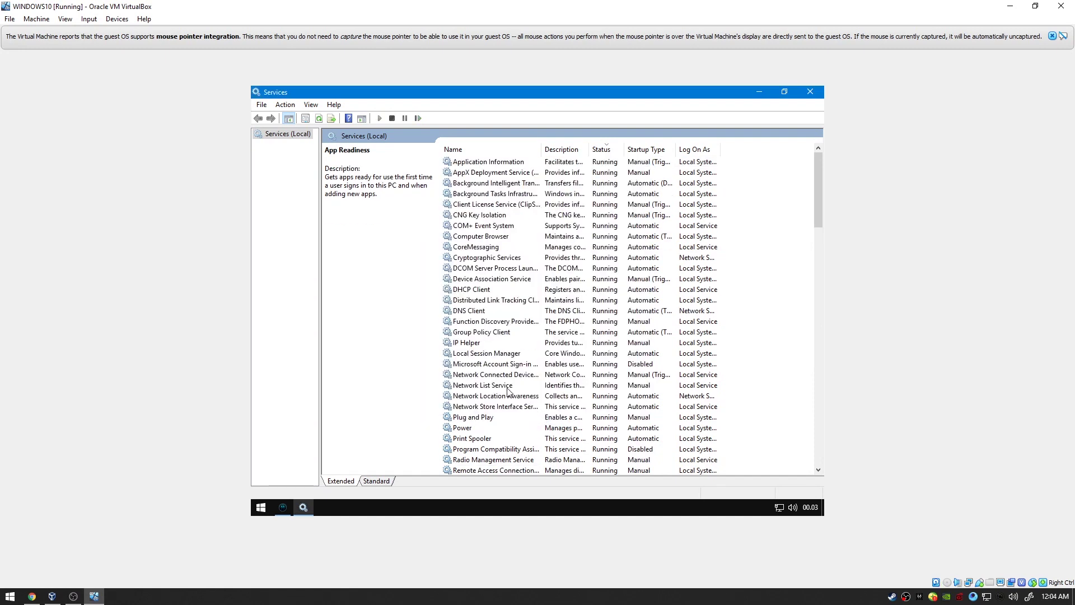
Set the Print Spooler service's startup type to Manual and stop the service.
{"action": "scroll", "coordinate": [499, 259], "scroll_direction": "down", "scroll_amount": 4}
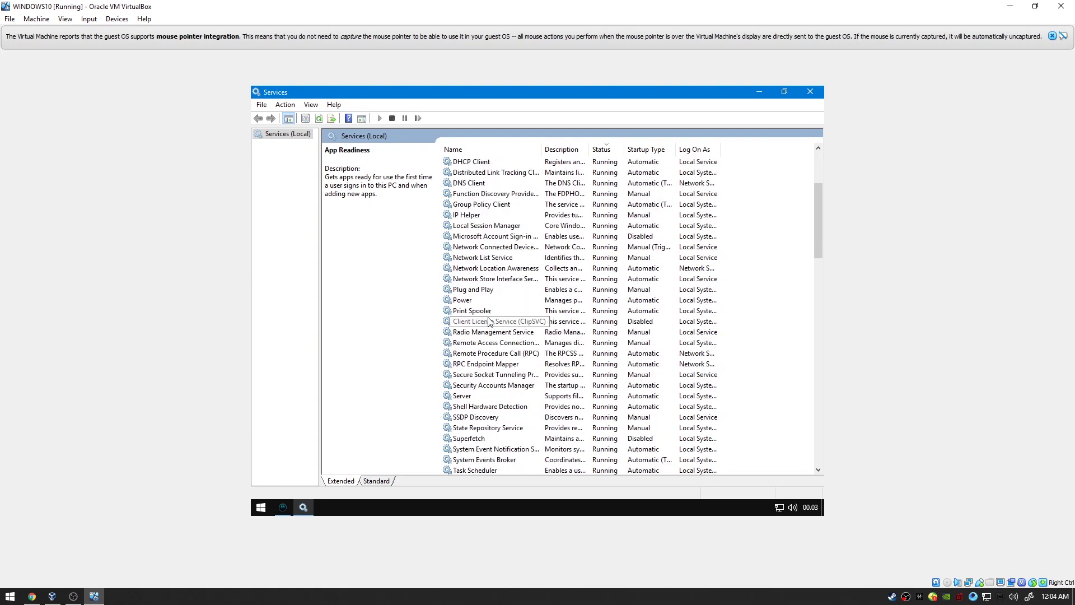
{"action": "double_click", "coordinate": [504, 310]}
{"action": "left_click", "coordinate": [516, 285]}
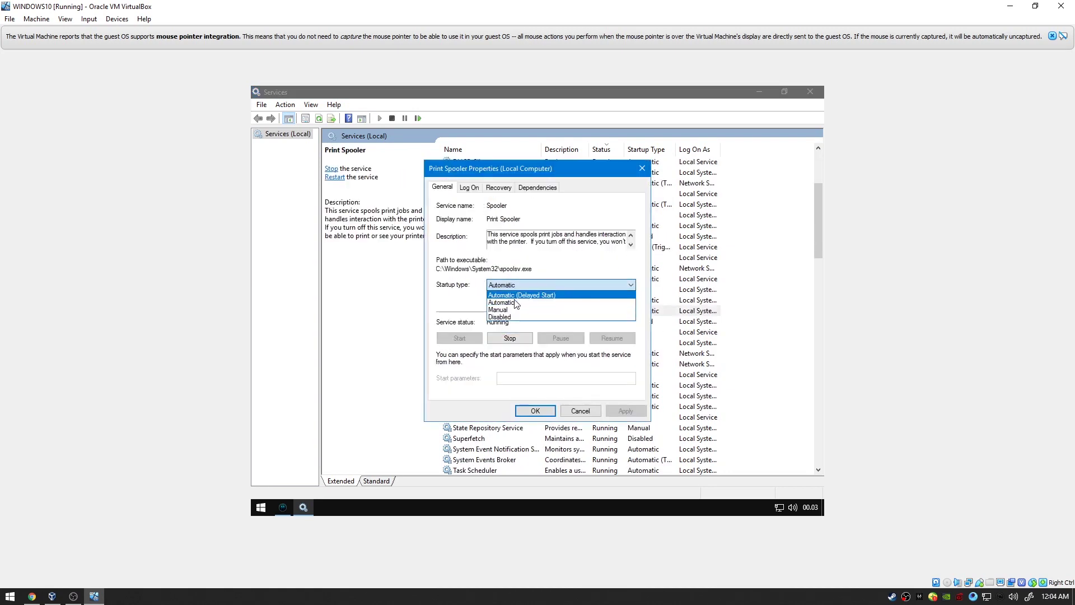
{"action": "left_click", "coordinate": [515, 318]}
{"action": "left_click", "coordinate": [512, 338]}
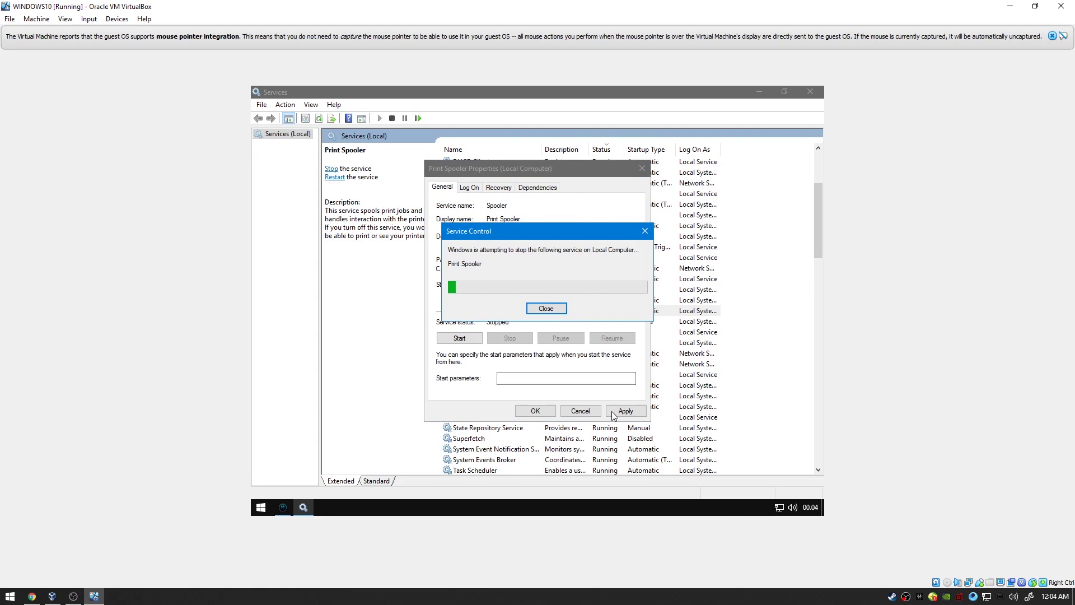
{"action": "left_click", "coordinate": [549, 411]}
Set the IP Helper service's startup type to Disabled, stop the service, and apply the change.
{"action": "scroll", "coordinate": [514, 305], "scroll_direction": "up", "scroll_amount": 5}
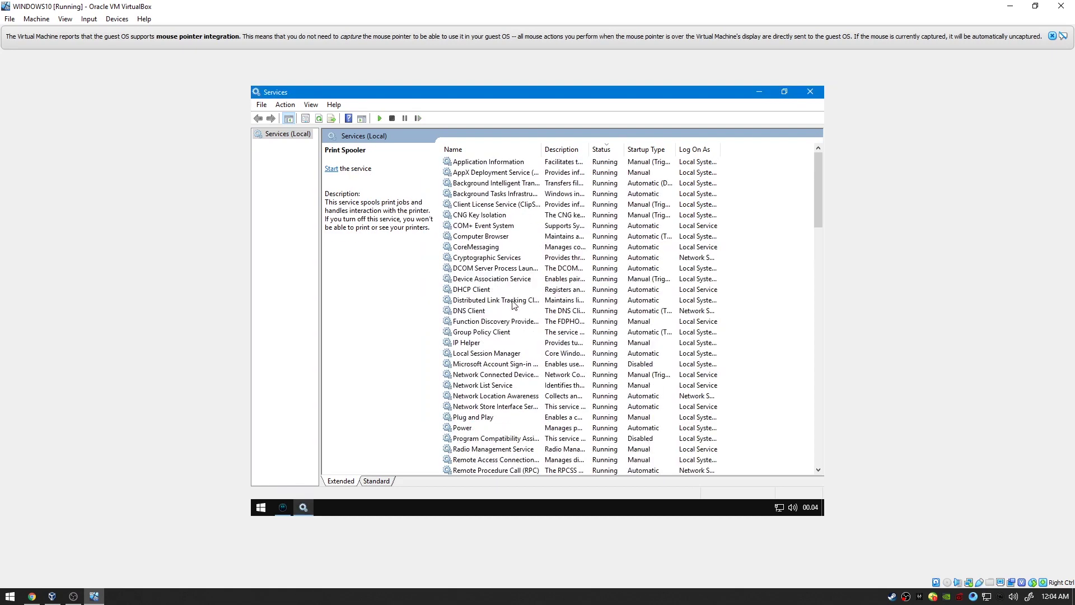
{"action": "left_click", "coordinate": [485, 259]}
{"action": "left_click", "coordinate": [480, 288]}
{"action": "left_click", "coordinate": [480, 353]}
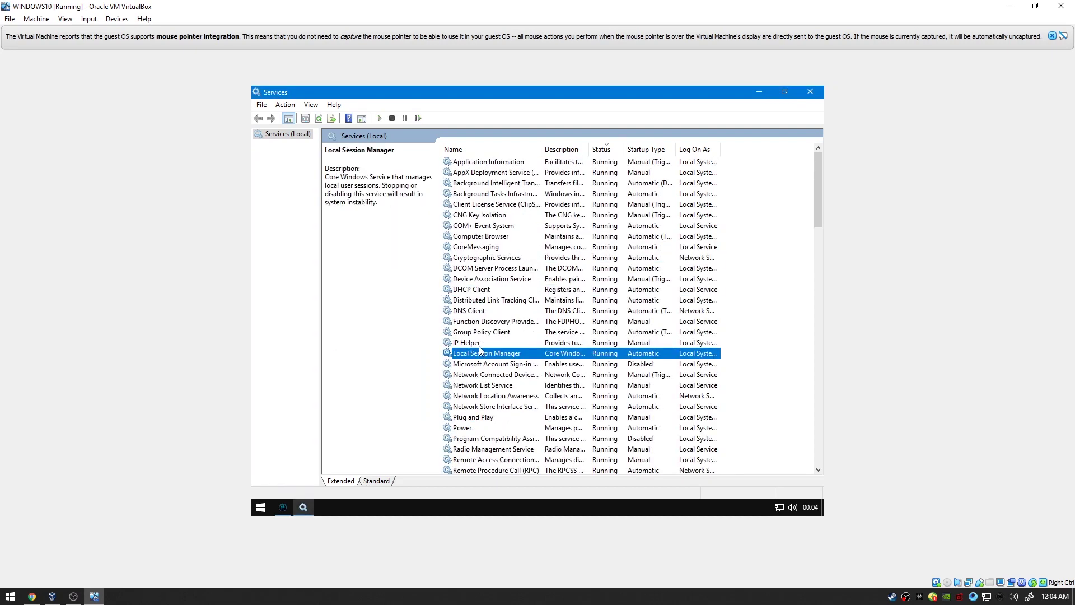
{"action": "double_click", "coordinate": [479, 343]}
{"action": "left_click", "coordinate": [534, 285]}
{"action": "left_click", "coordinate": [522, 309]}
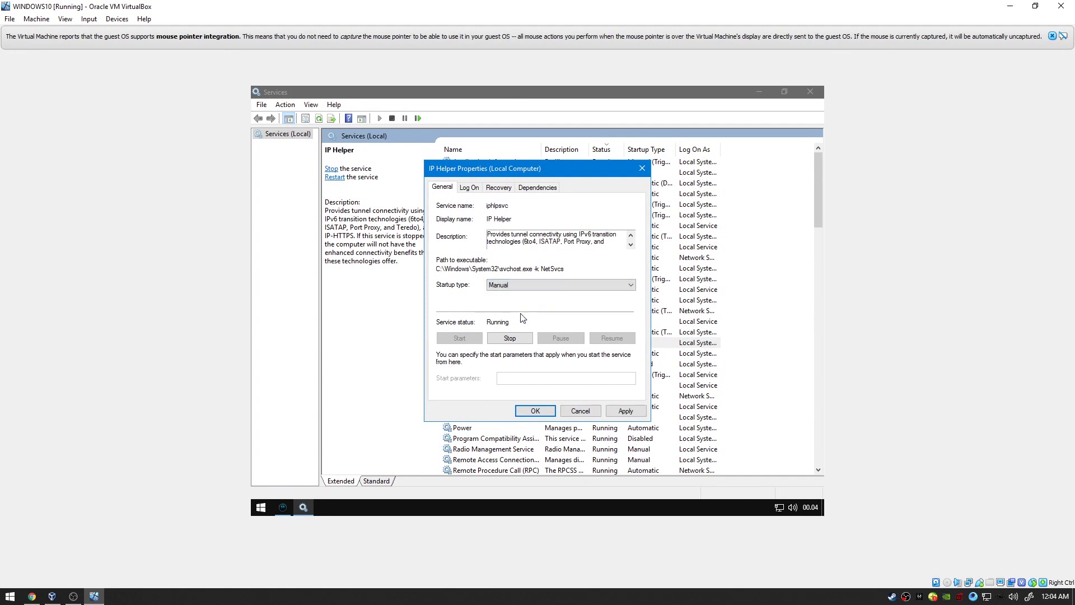
{"action": "left_click", "coordinate": [522, 286]}
{"action": "left_click", "coordinate": [521, 317]}
{"action": "left_click", "coordinate": [516, 337]}
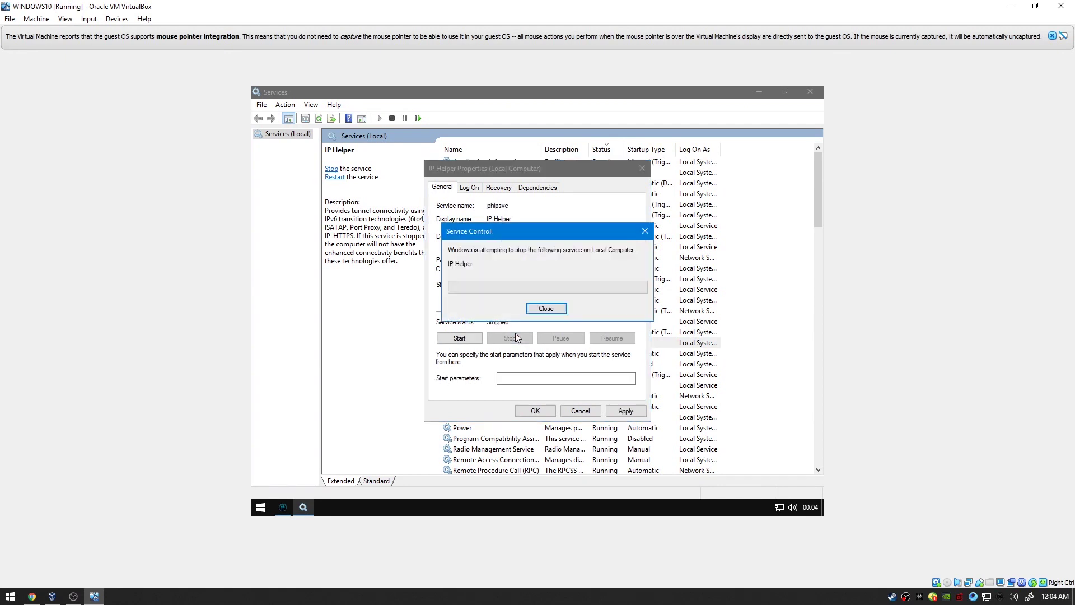
{"action": "left_click", "coordinate": [626, 411]}
{"action": "left_click", "coordinate": [535, 411]}
Review the remaining running services and their startup types, and close the Services console.
{"action": "left_click", "coordinate": [492, 246]}
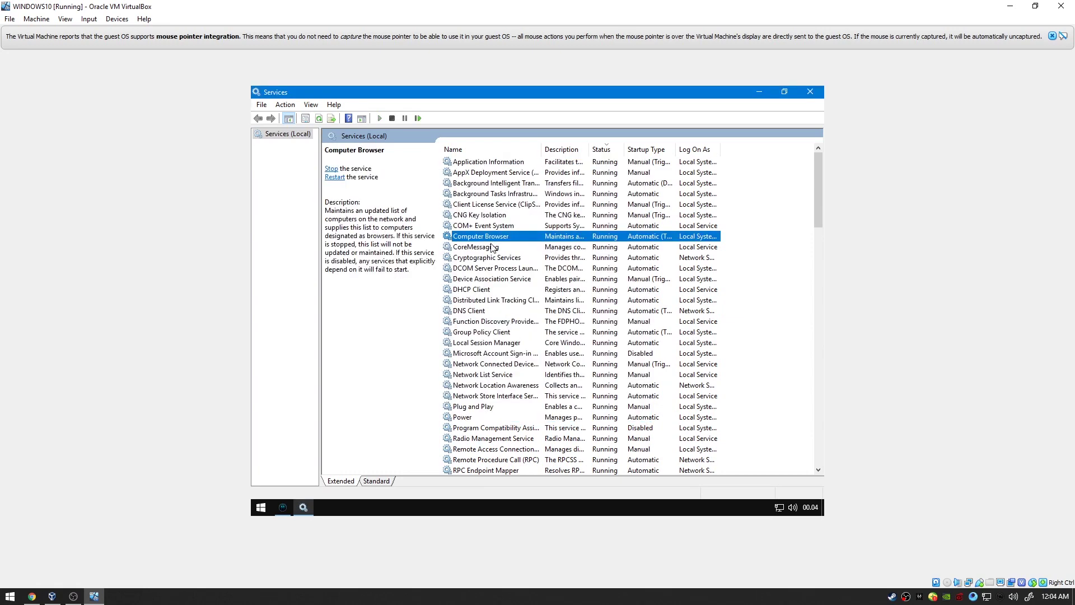
{"action": "scroll", "coordinate": [497, 234], "scroll_direction": "down", "scroll_amount": 8}
{"action": "scroll", "coordinate": [498, 233], "scroll_direction": "up", "scroll_amount": 1}
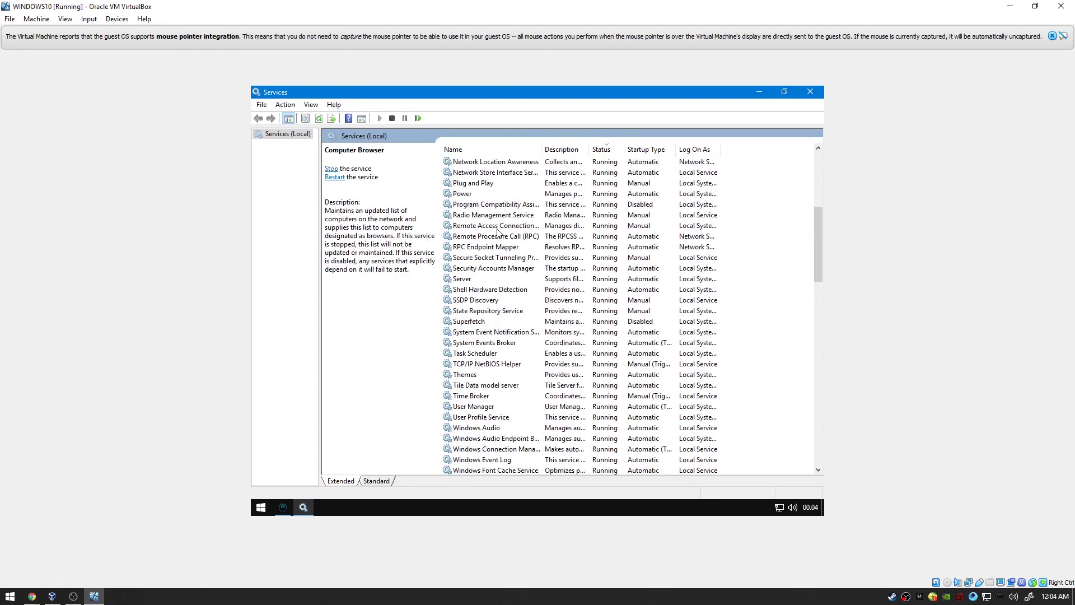
{"action": "scroll", "coordinate": [498, 234], "scroll_direction": "down", "scroll_amount": 2}
{"action": "scroll", "coordinate": [497, 234], "scroll_direction": "down", "scroll_amount": 2}
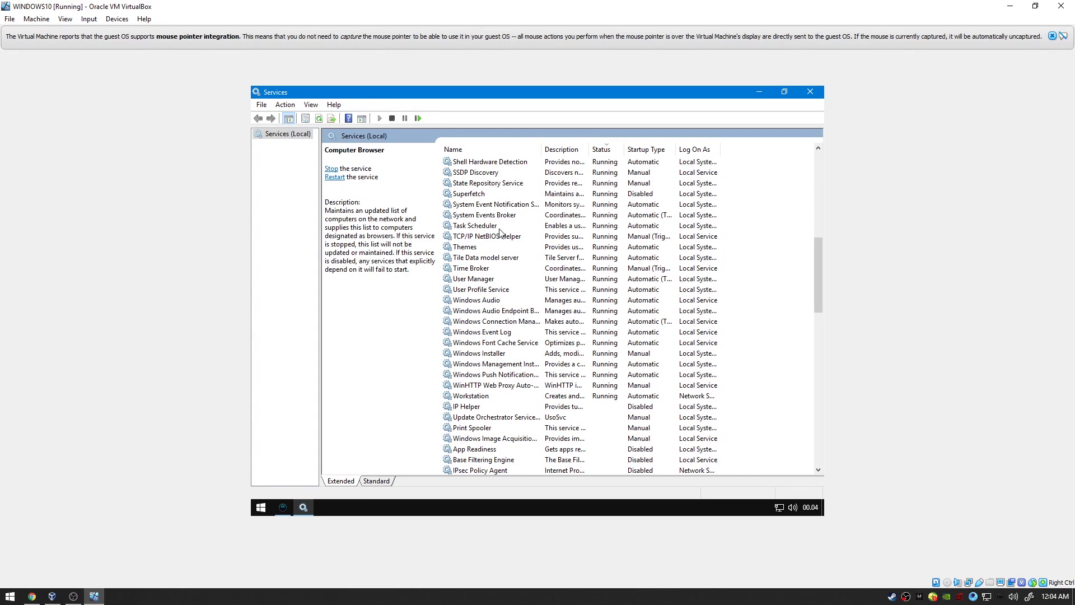
{"action": "scroll", "coordinate": [500, 231], "scroll_direction": "up", "scroll_amount": 10}
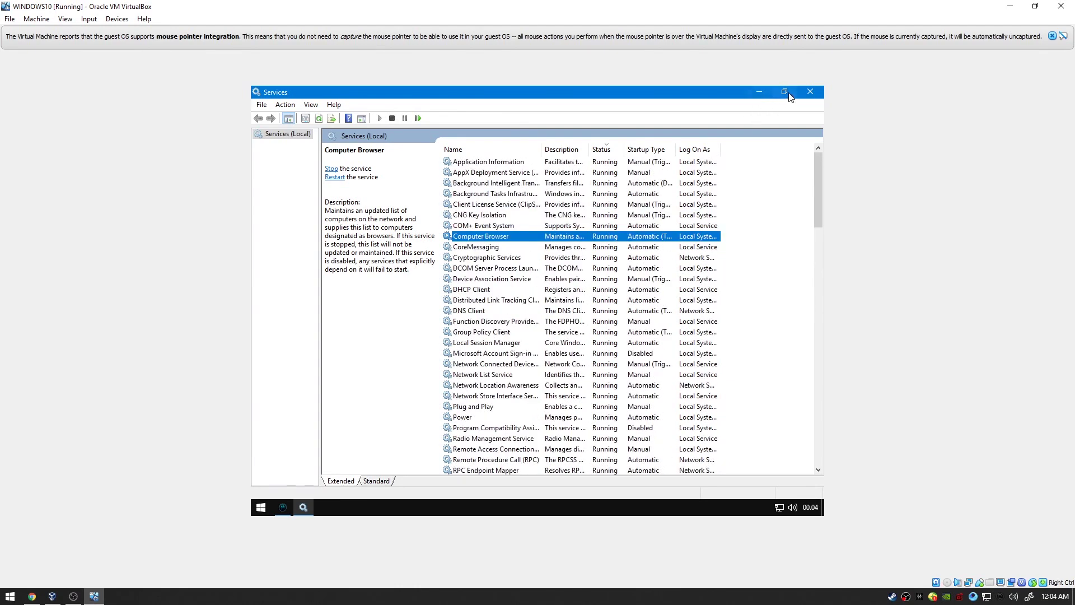
{"action": "left_click", "coordinate": [810, 91]}
Open the tcp text file from the shared Public Documents, copy all its netsh commands, and close the file and folder.
{"action": "double_click", "coordinate": [266, 311]}
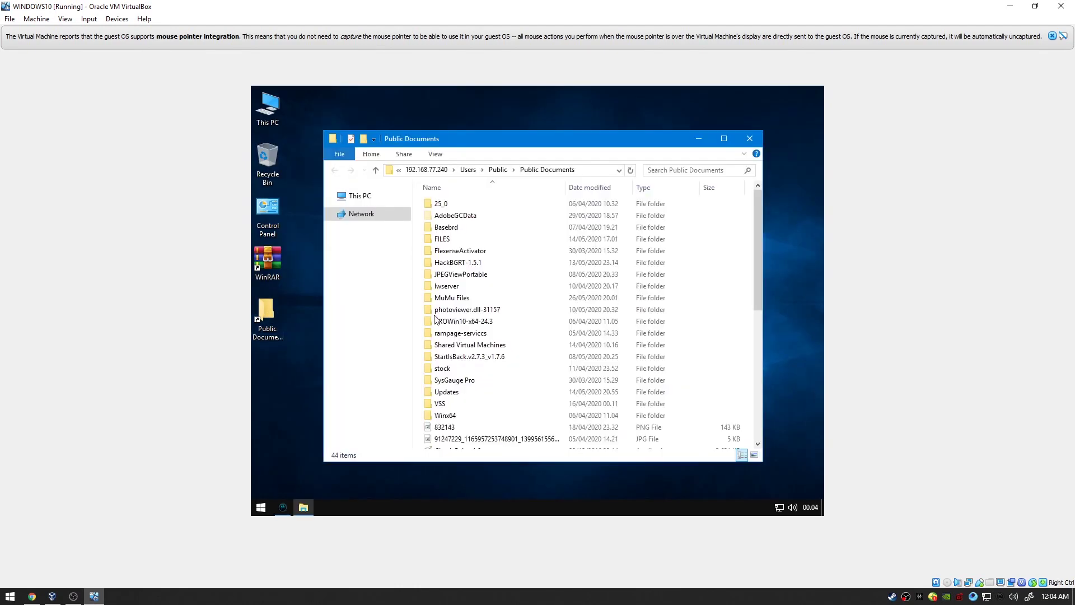
{"action": "scroll", "coordinate": [557, 313], "scroll_direction": "down", "scroll_amount": 7}
{"action": "left_click", "coordinate": [464, 363]}
{"action": "double_click", "coordinate": [464, 363]}
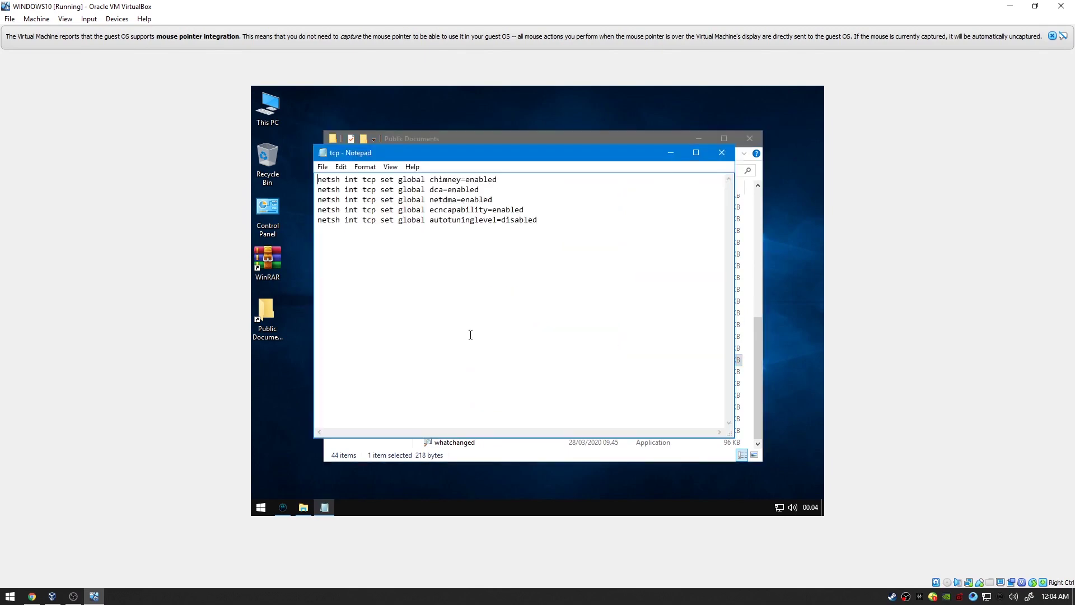
{"action": "left_click_drag", "start_coordinate": [515, 219], "coordinate": [487, 219]}
{"action": "left_click", "coordinate": [757, 140]}
{"action": "left_click", "coordinate": [757, 140]}
{"action": "key", "text": "ctrl+a"}
{"action": "key", "text": "ctrl+c"}
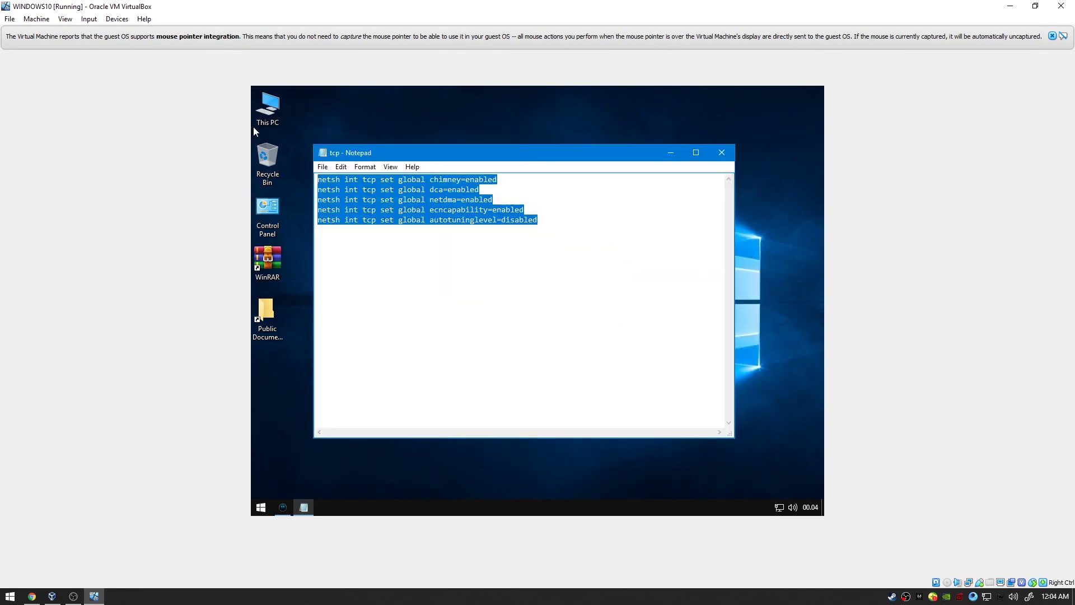
{"action": "left_click", "coordinate": [730, 155]}
Open a command prompt with cmd, run the copied netsh TCP commands, and close the prompt.
{"action": "key", "text": "super+r"}
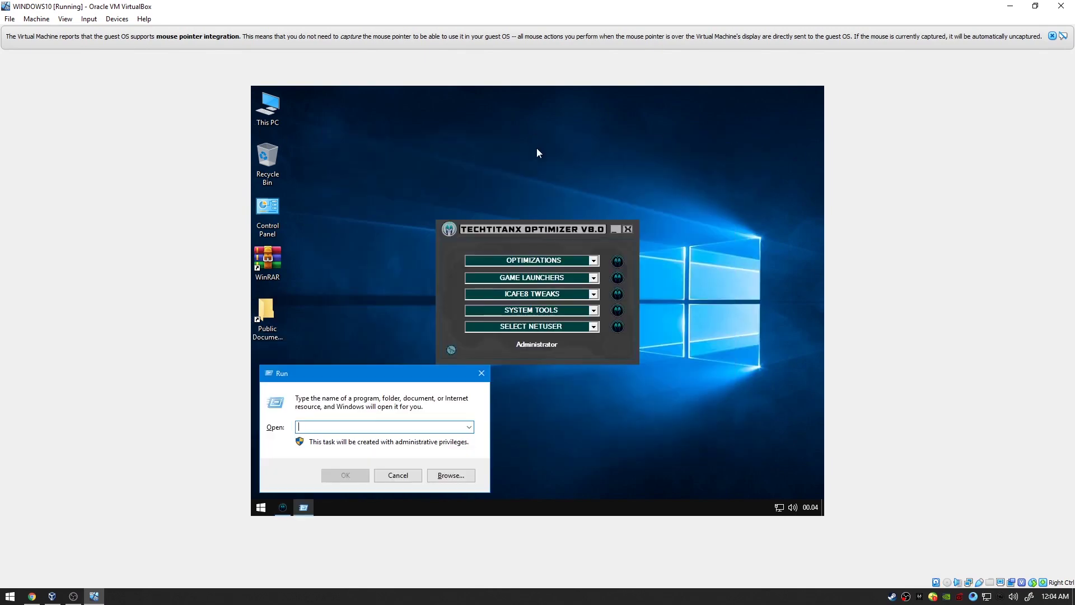
{"action": "type", "text": "cmd"}
{"action": "key", "text": "Return"}
{"action": "key", "text": "ctrl+v"}
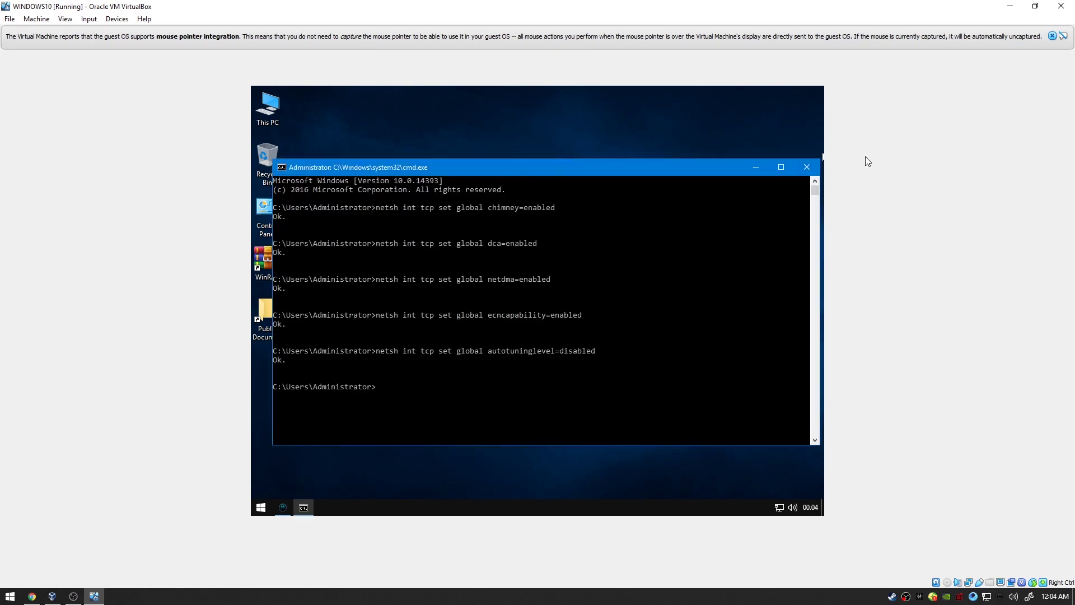
{"action": "left_click", "coordinate": [806, 167]}
Choose UPLOADER among the ICAFE8 TWEAKS in the TechTitanX Optimizer.
{"action": "right_click", "coordinate": [553, 129]}
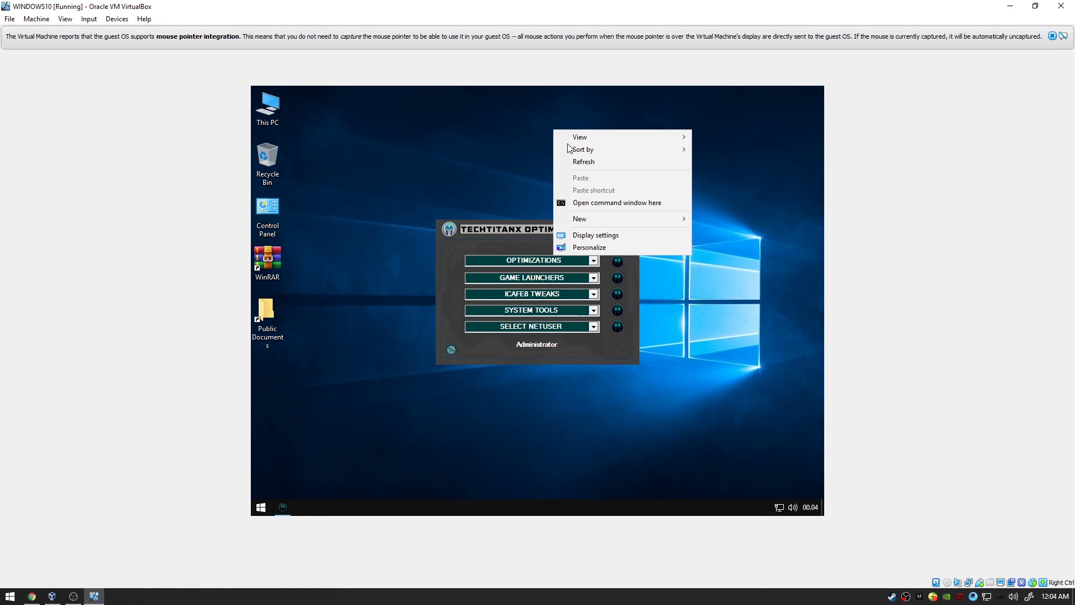
{"action": "left_click", "coordinate": [545, 262]}
{"action": "left_click", "coordinate": [595, 295]}
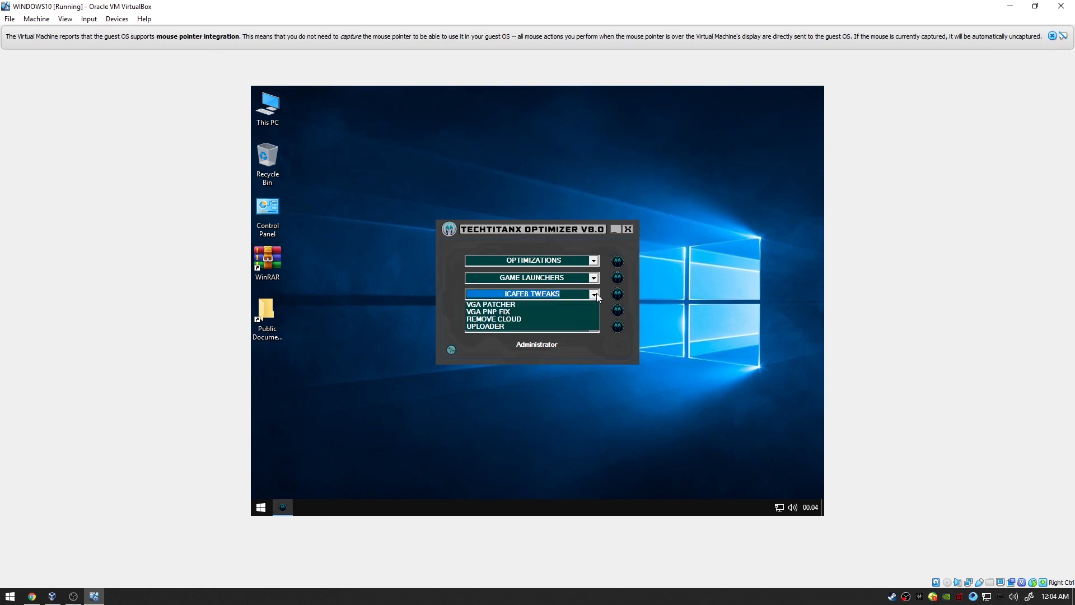
{"action": "left_click", "coordinate": [554, 326]}
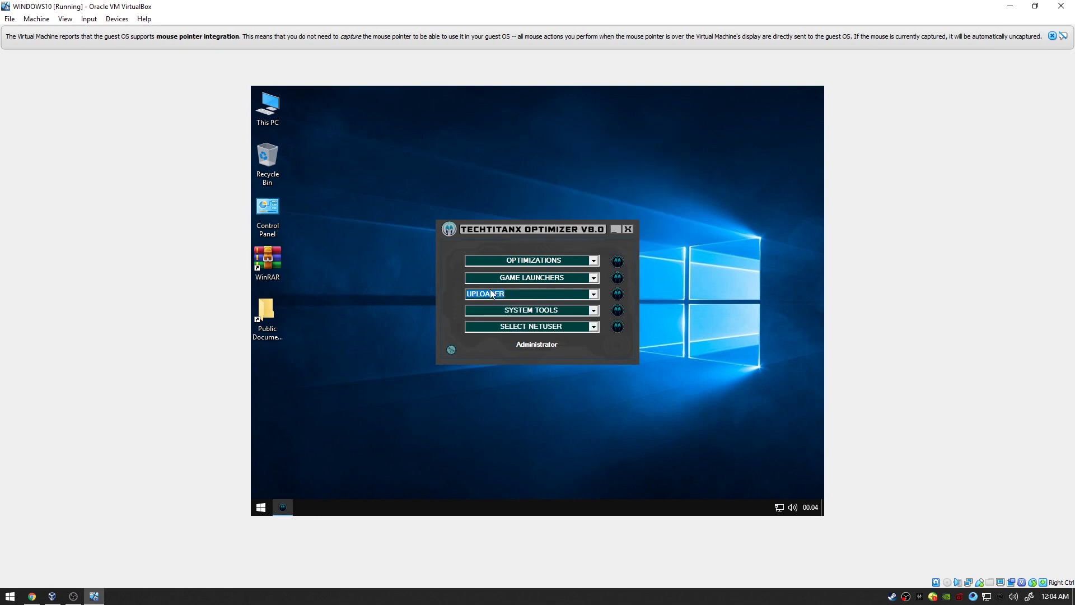